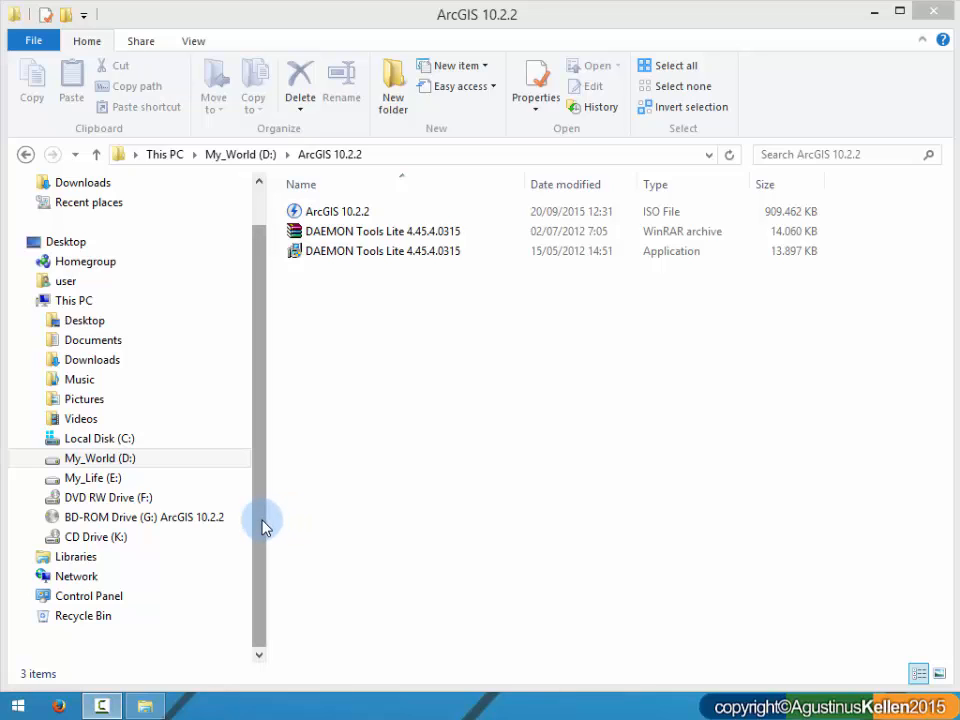
left_click(748, 216)
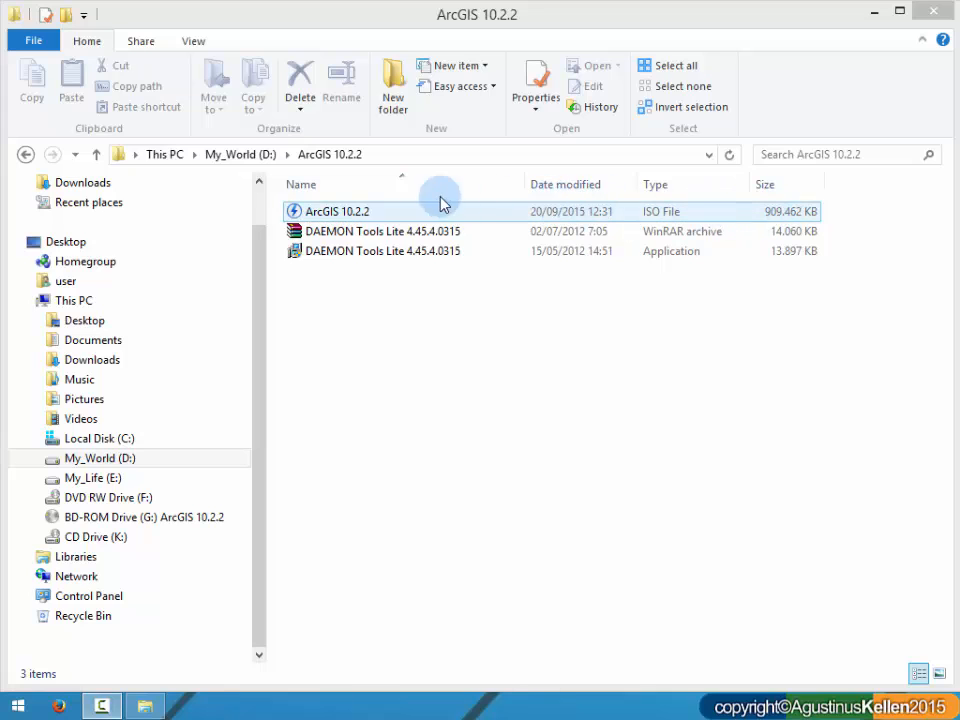
left_click(393, 347)
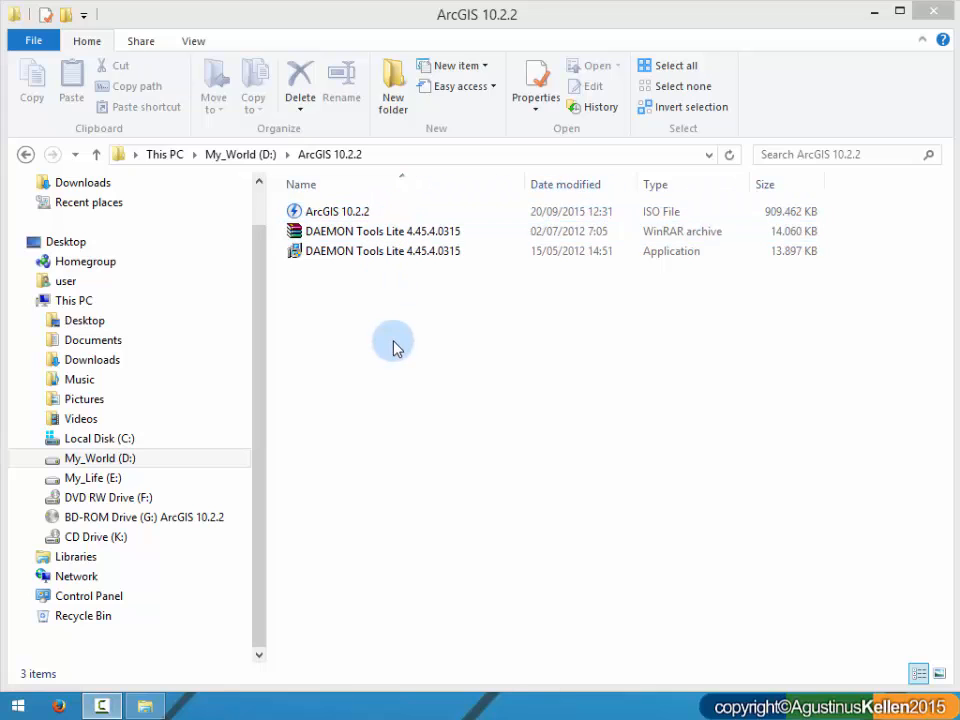
left_click(423, 213)
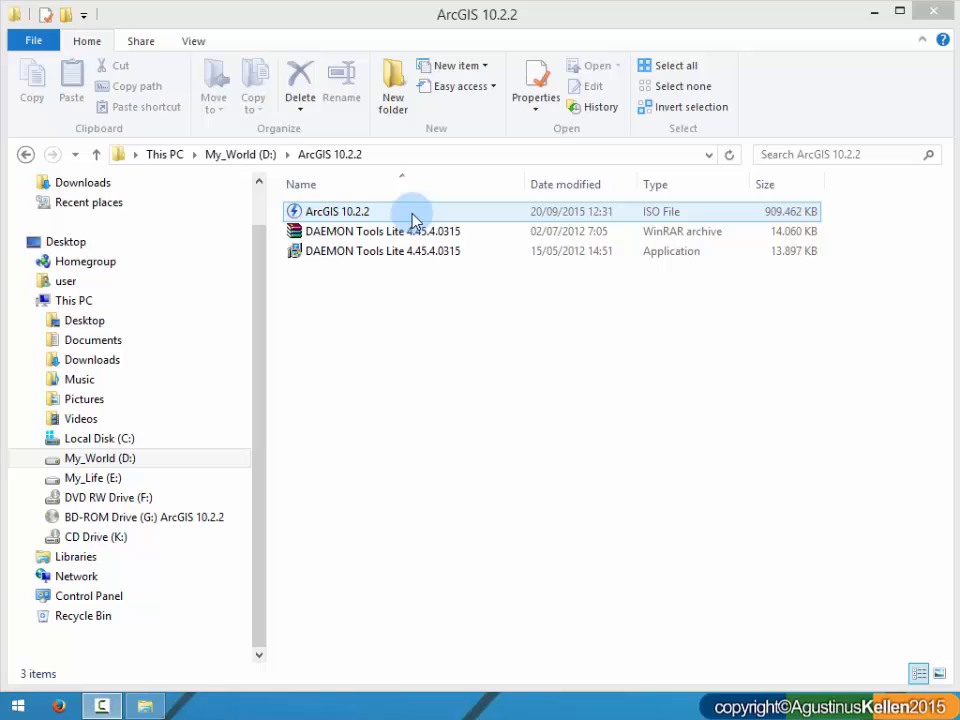
left_click(405, 232)
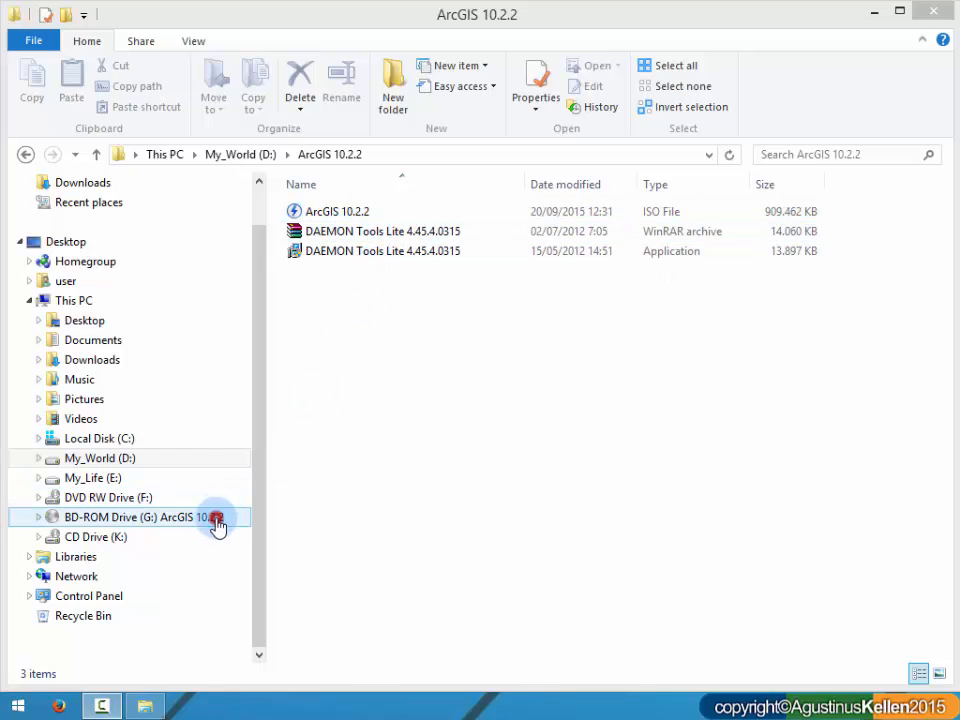
Step: Open the mounted ArcGIS 10.2.2 disc in drive G: and look over its License Manager and Desktop folders
left_click(218, 523)
left_click(388, 234)
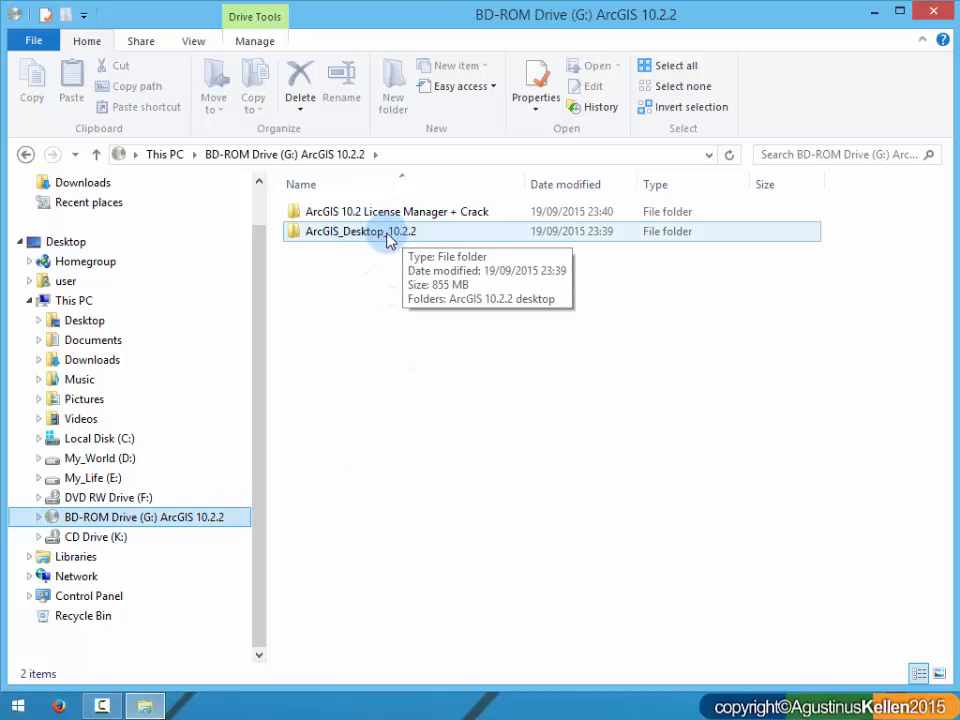
key("Up")
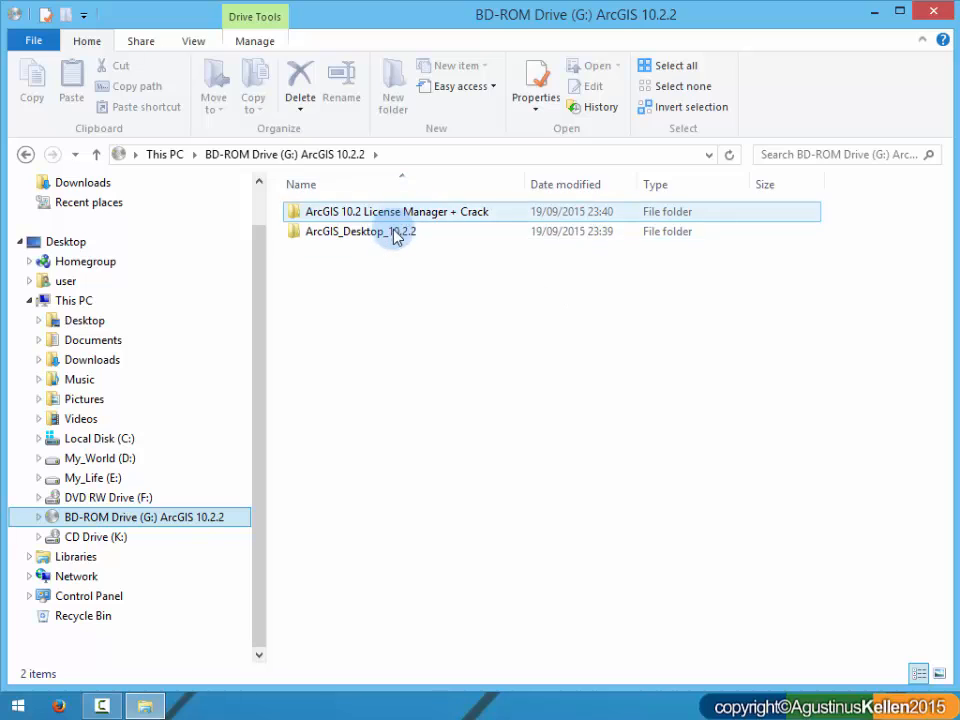
left_click(335, 233)
left_click(418, 220)
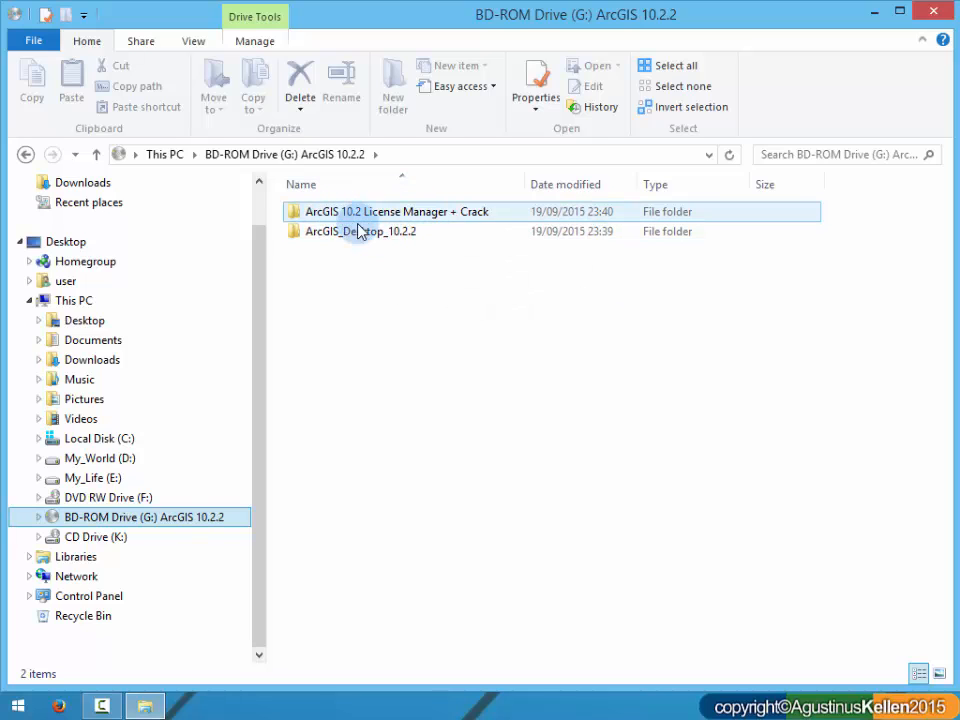
left_click(411, 231)
left_click(413, 213)
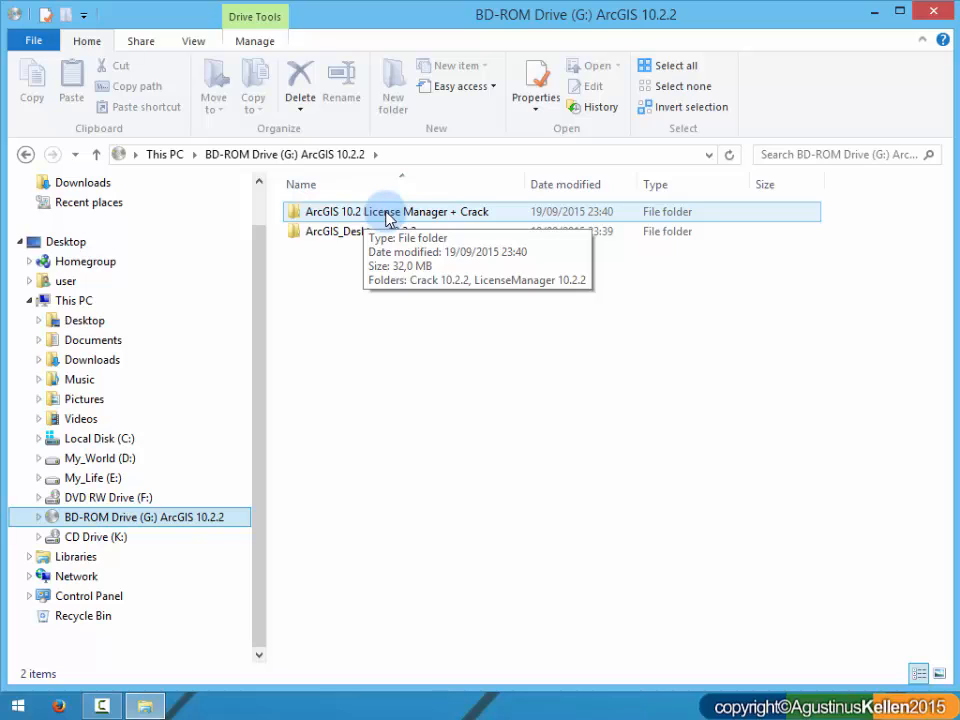
Step: Launch Setup from the LicenseManager 10.2.2 folder inside ArcGIS 10.2 License Manager + Crack
double_click(393, 212)
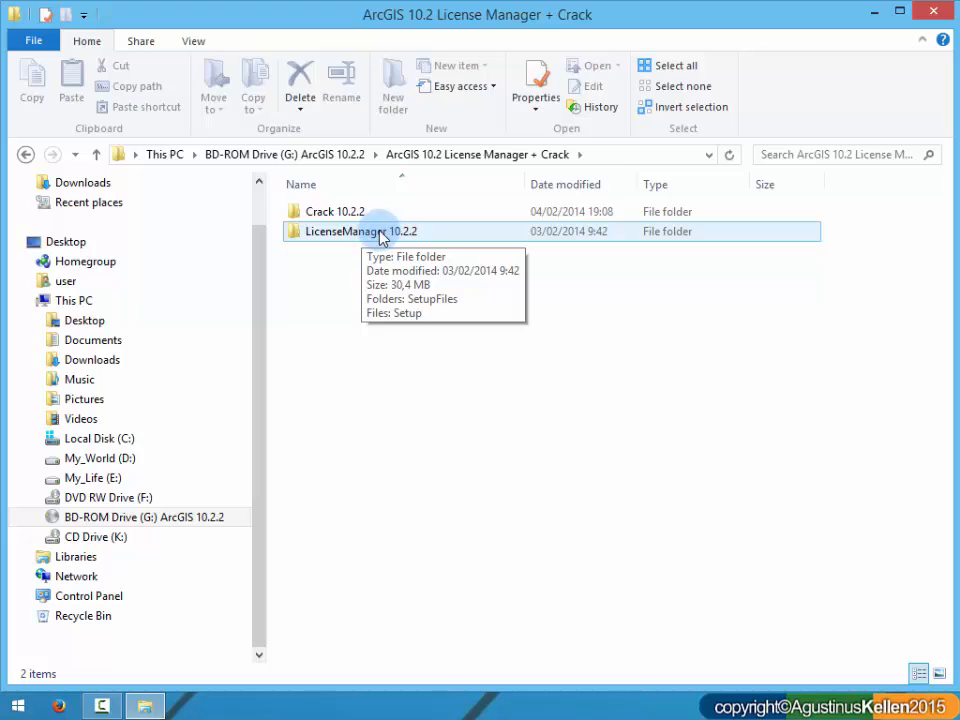
left_click(393, 237)
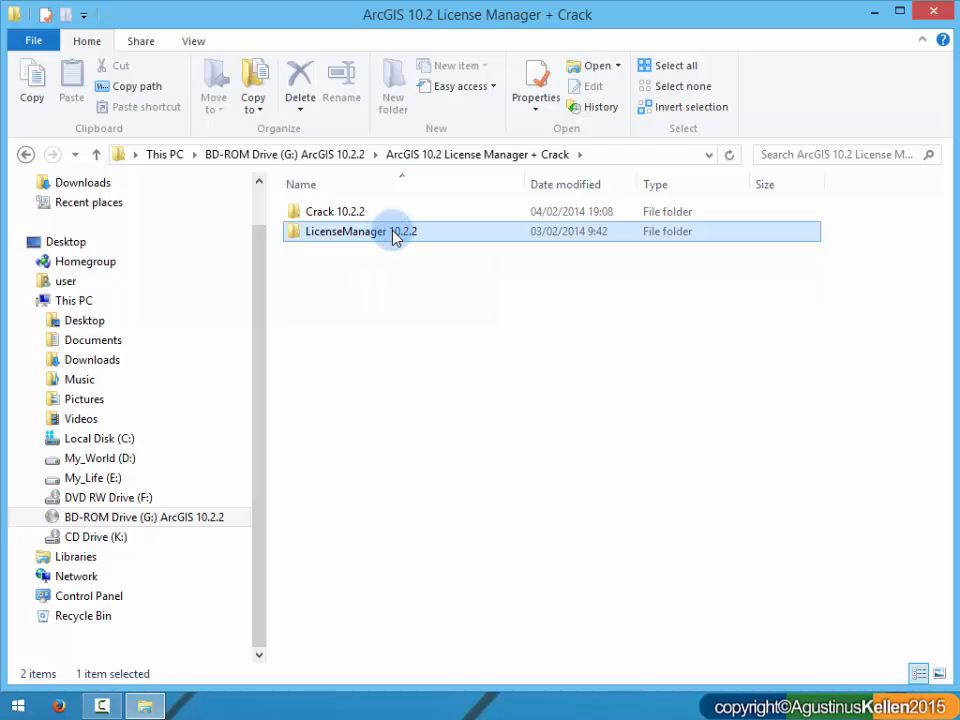
double_click(393, 233)
left_click(380, 238)
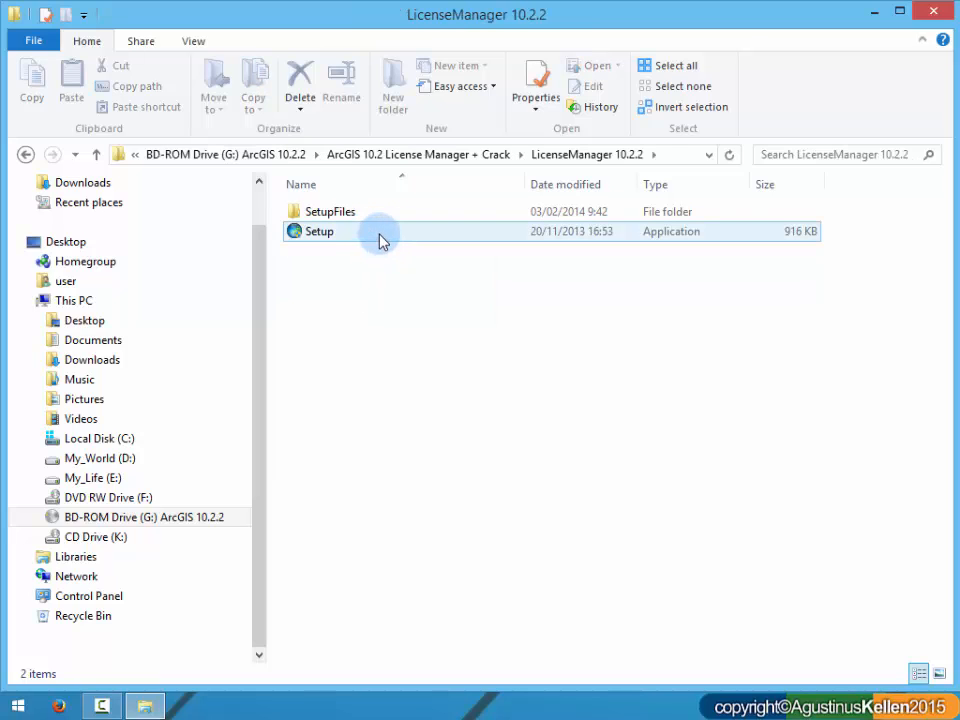
double_click(381, 237)
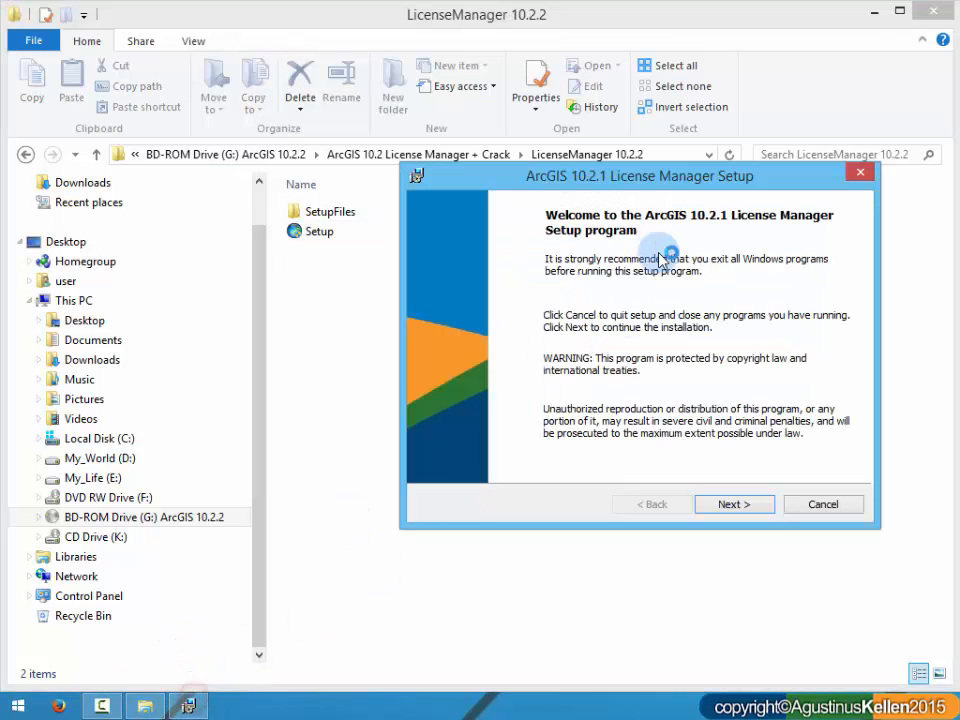
Step: Accept the license agreement and start installing License Manager to the default folder C:\Program Files (x86)\ArcGIS\License10.2\
left_click_drag(649, 180, 512, 172)
left_click(592, 497)
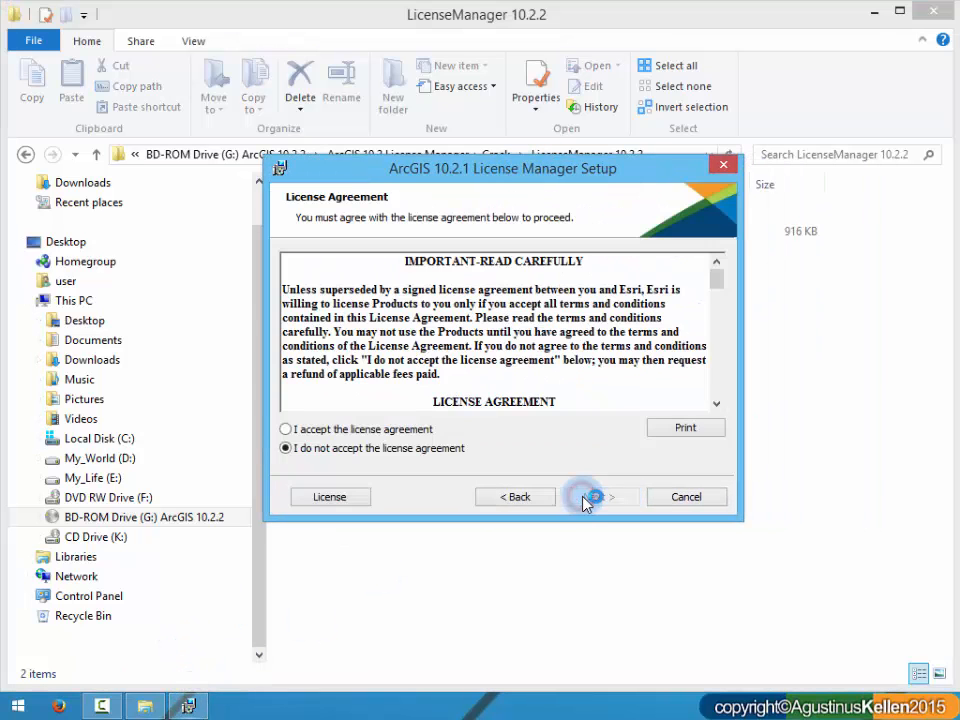
left_click(408, 430)
left_click(592, 497)
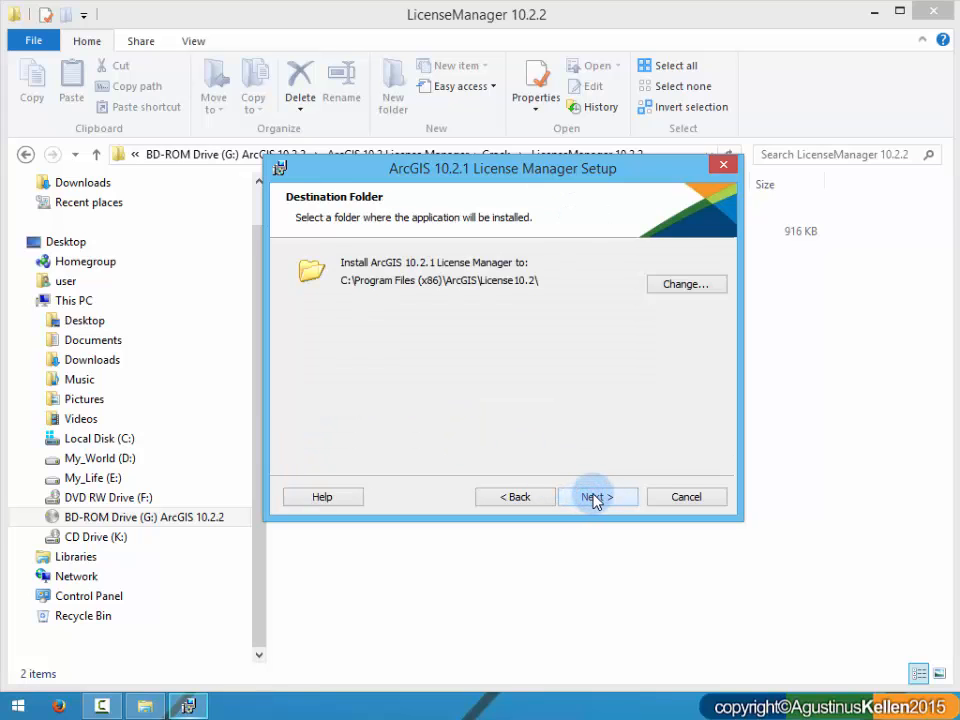
left_click(594, 497)
left_click(594, 497)
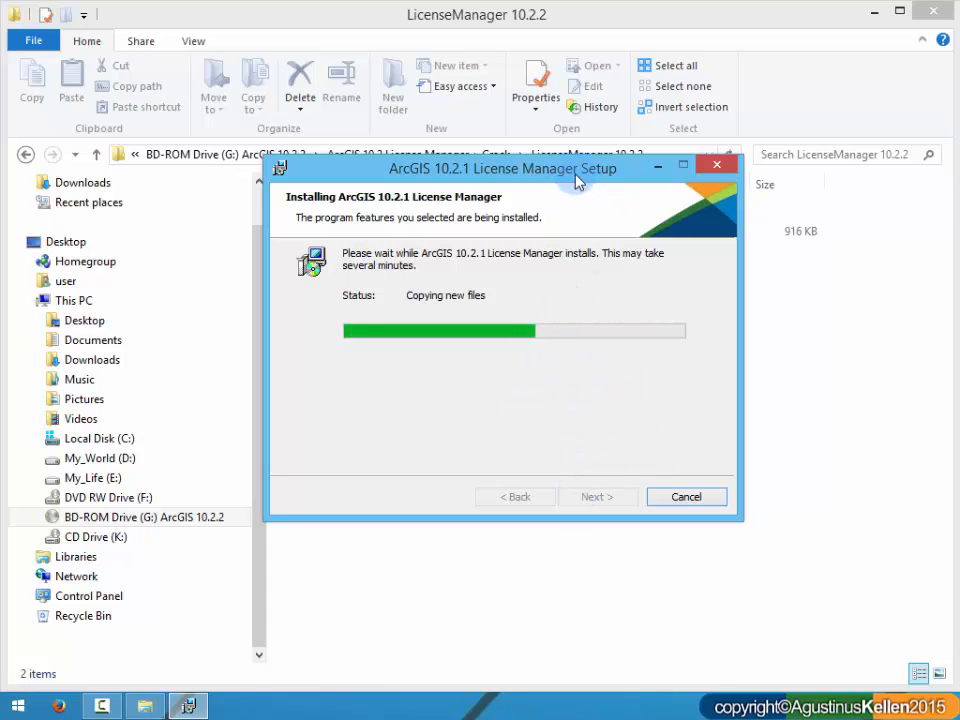
Step: Finish the License Manager setup and close the ArcGIS License Server Administrator with OK, leaving its settings as they are
left_click_drag(562, 169, 622, 286)
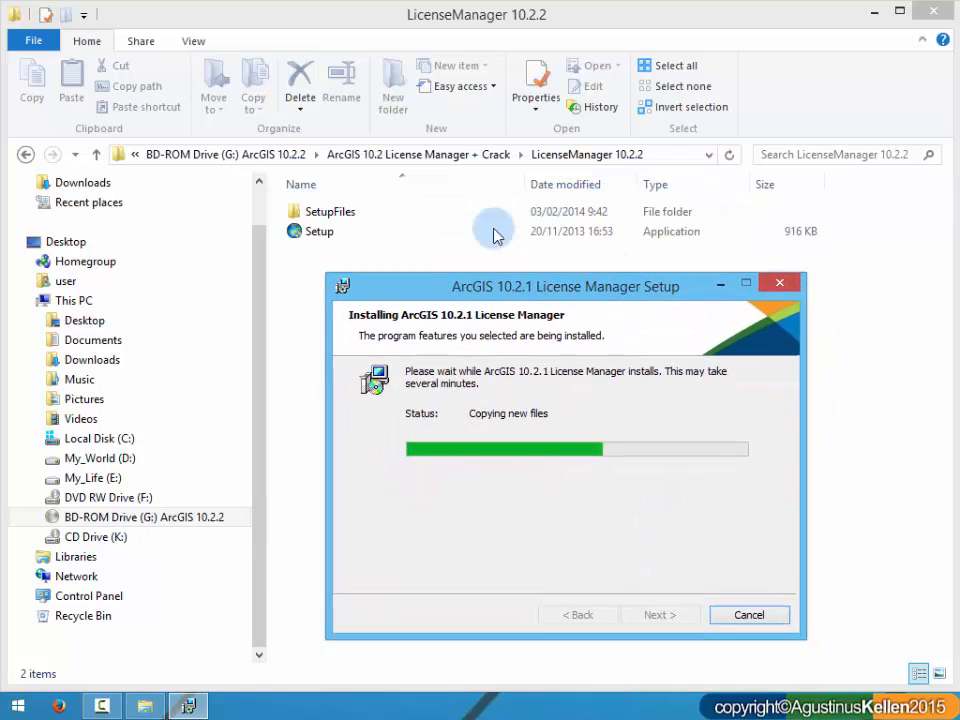
left_click_drag(557, 298, 513, 236)
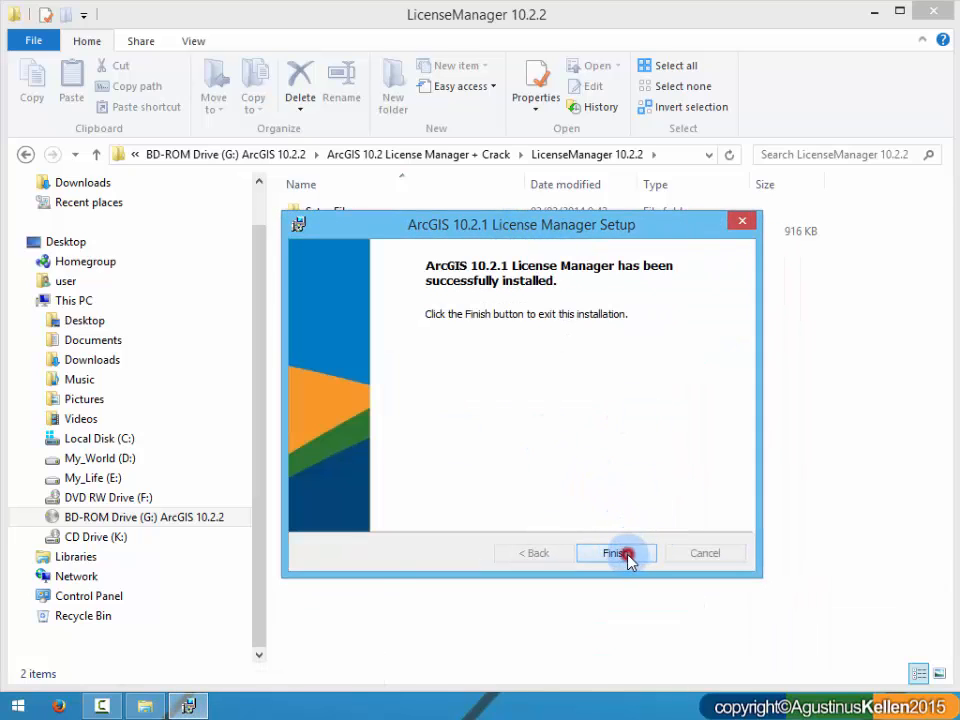
left_click(617, 553)
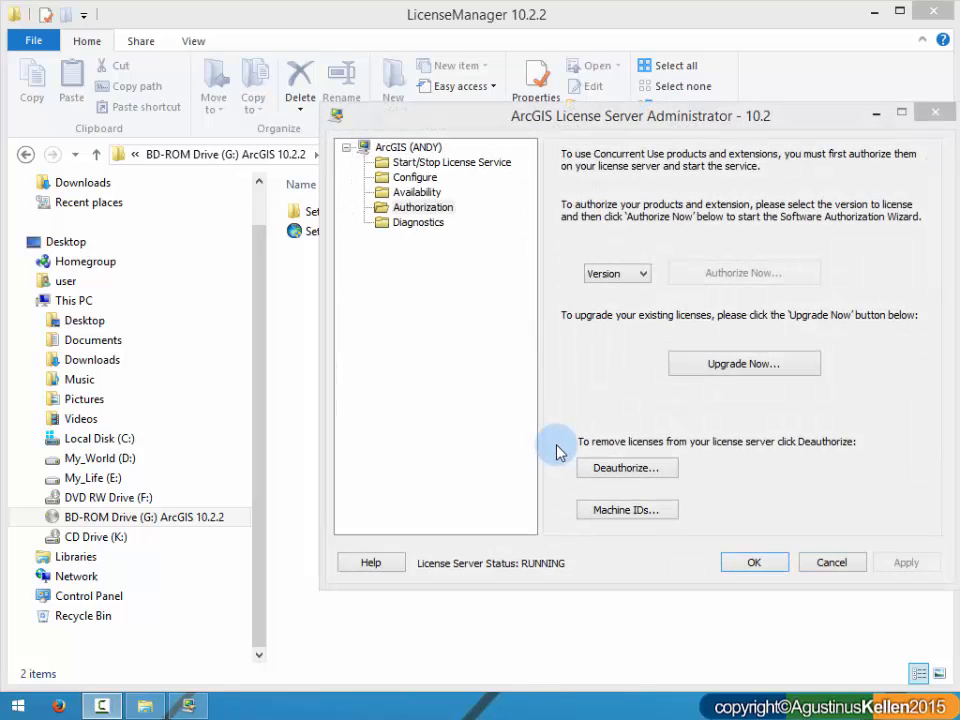
left_click_drag(662, 116, 424, 98)
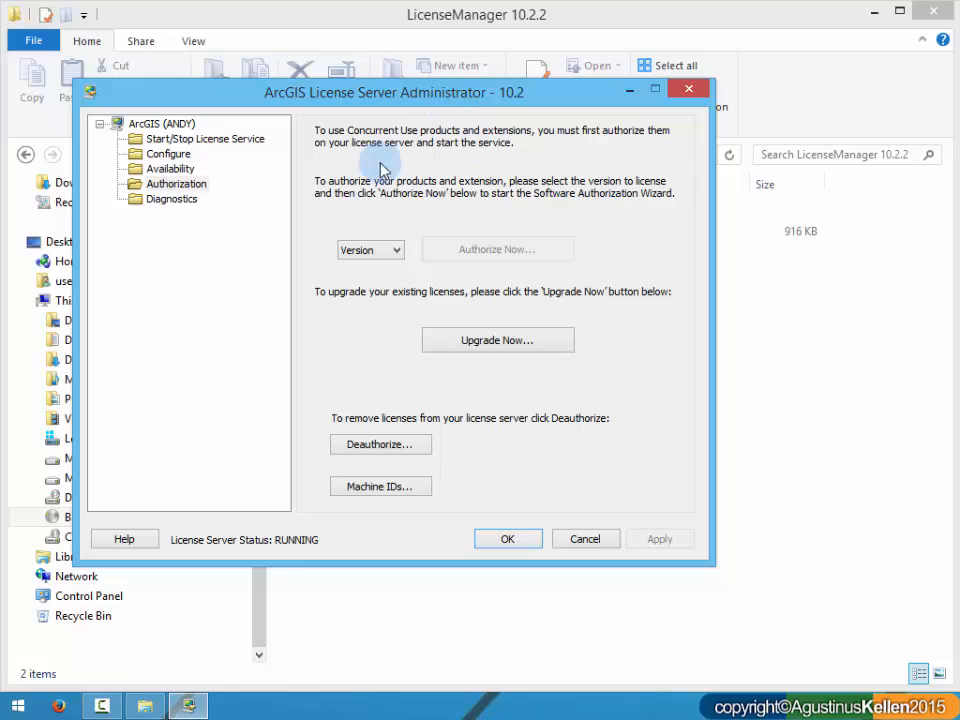
left_click(519, 539)
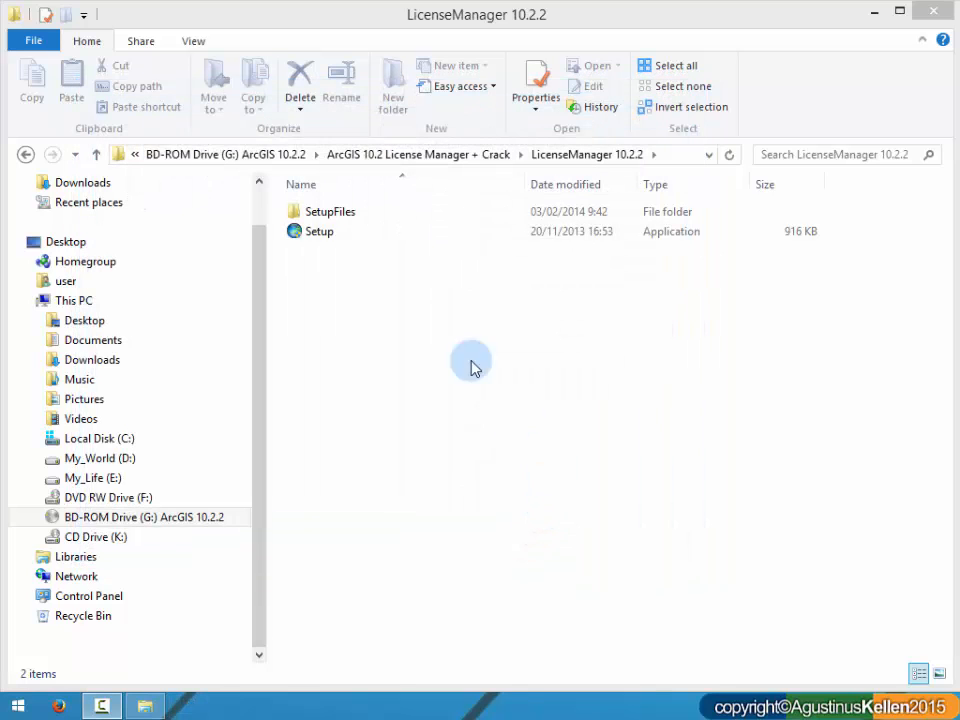
Step: Copy the ARCGIS application file from the Crack 10.2.2 folder on the disc
left_click(25, 156)
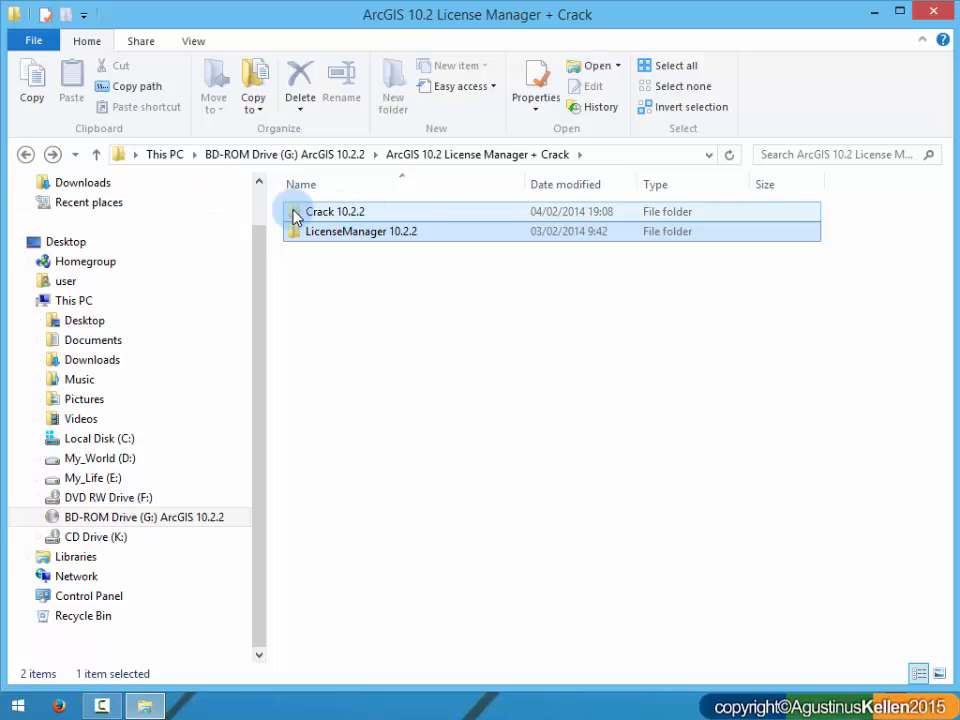
double_click(352, 218)
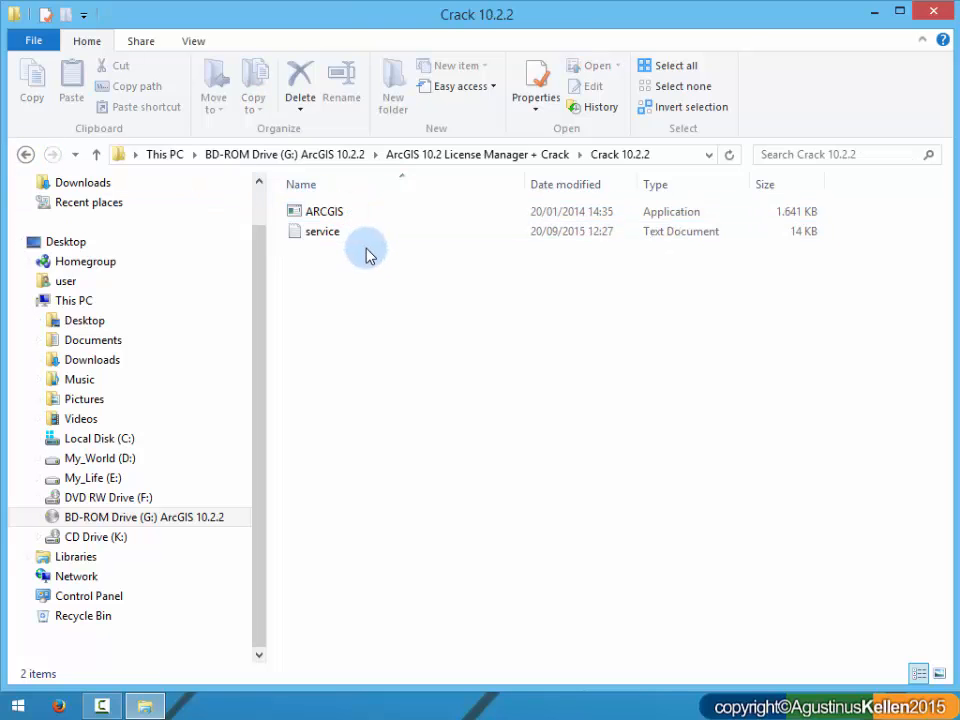
left_click_drag(391, 270, 350, 213)
right_click(364, 218)
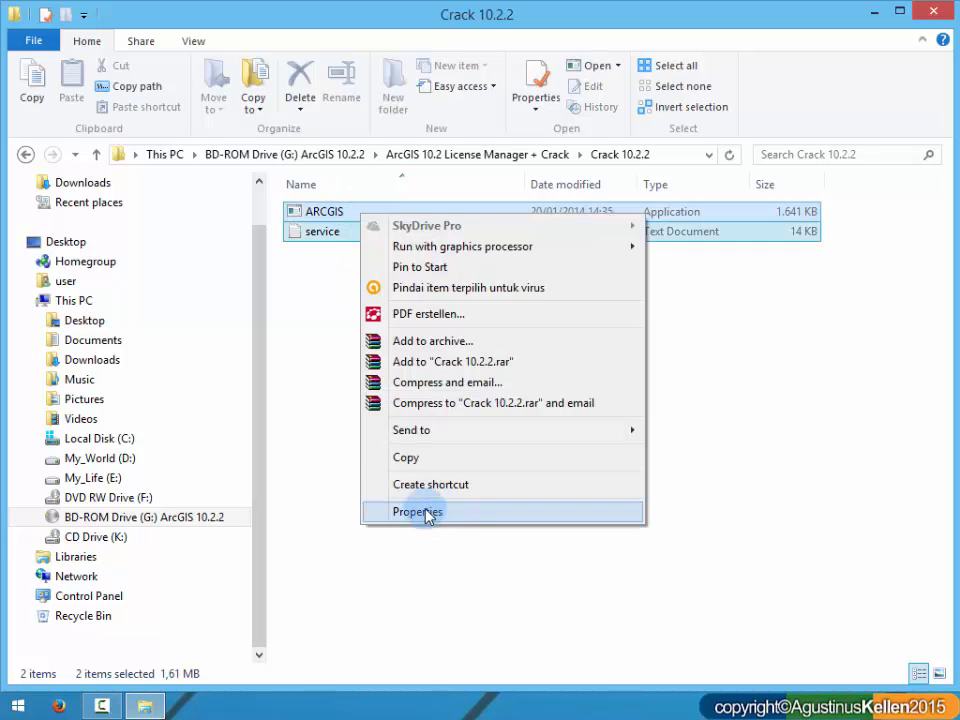
left_click(312, 288)
left_click(333, 212)
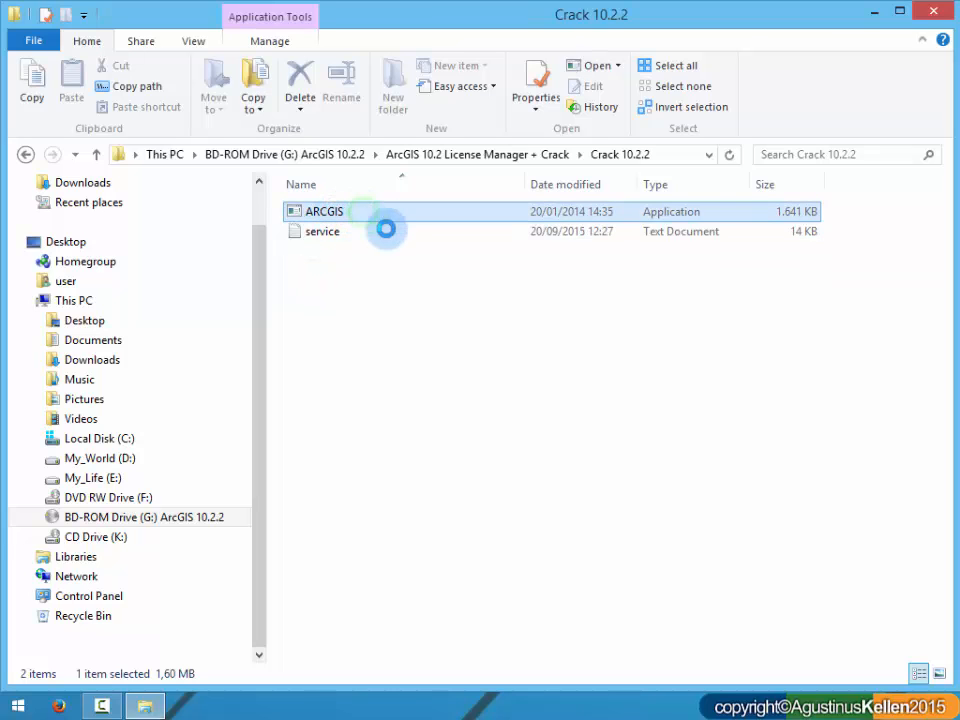
right_click(364, 214)
left_click(424, 512)
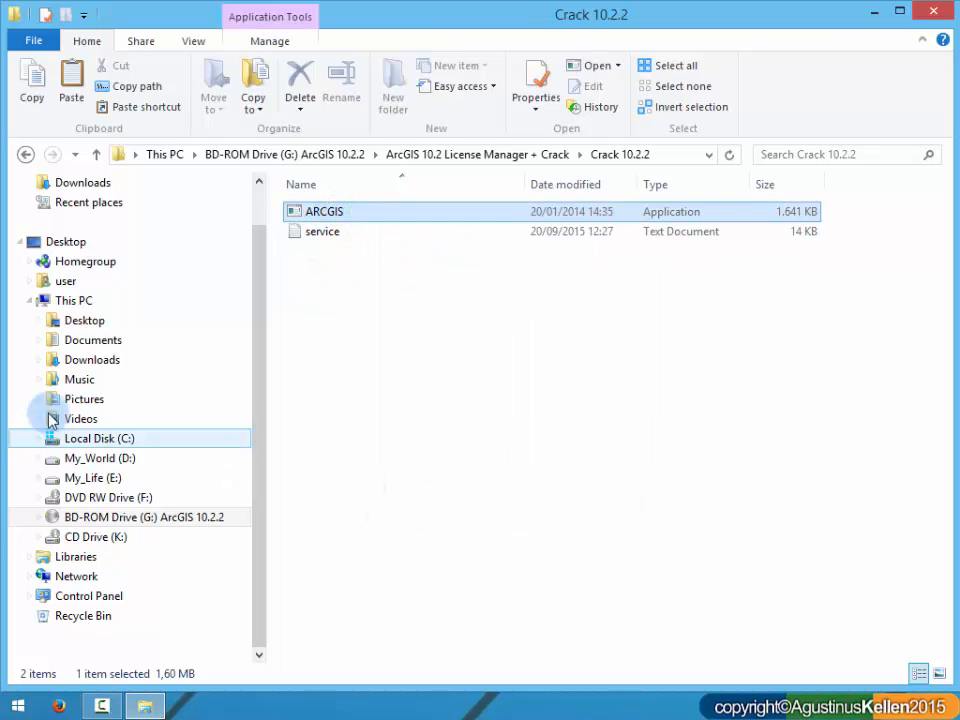
Step: Open the folder C:\Program Files (x86)\ArcGIS\License10.2\bin
left_click(86, 439)
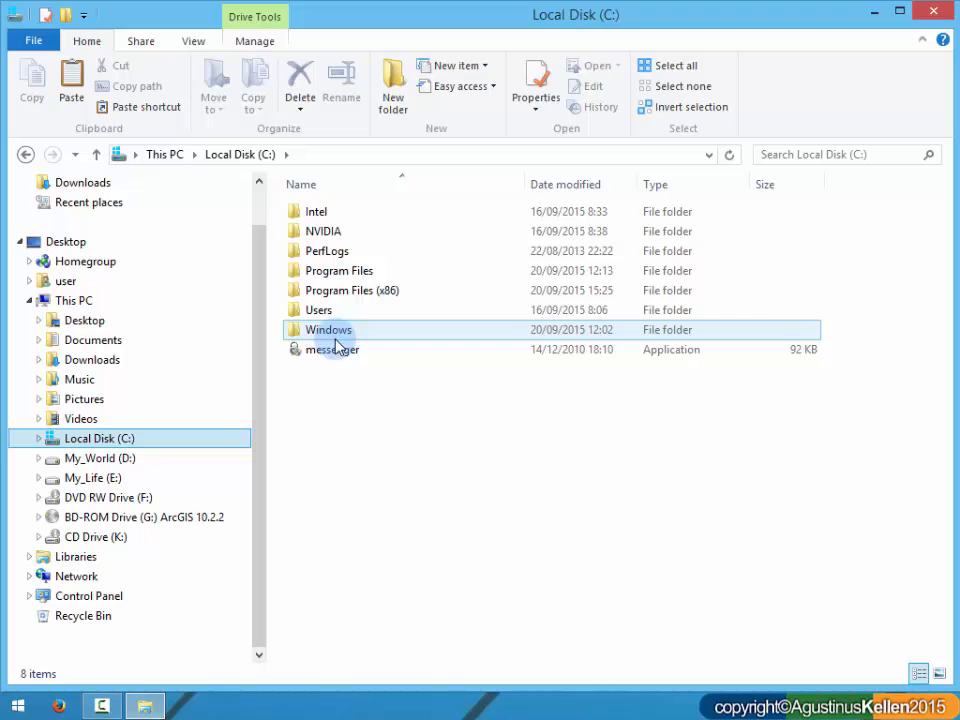
double_click(380, 292)
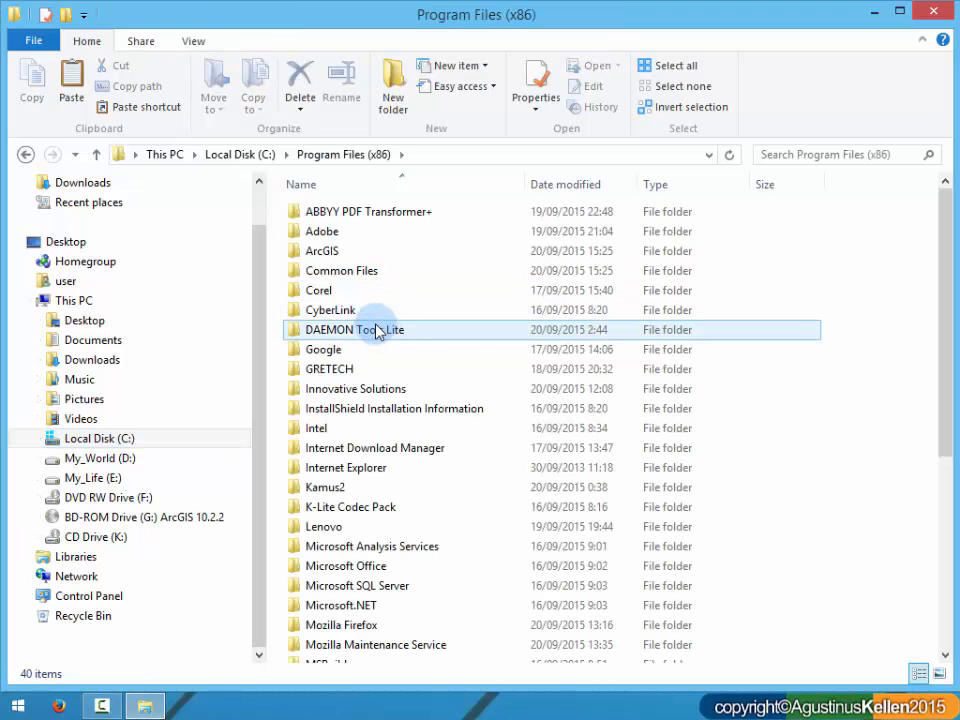
double_click(350, 252)
left_click(378, 213)
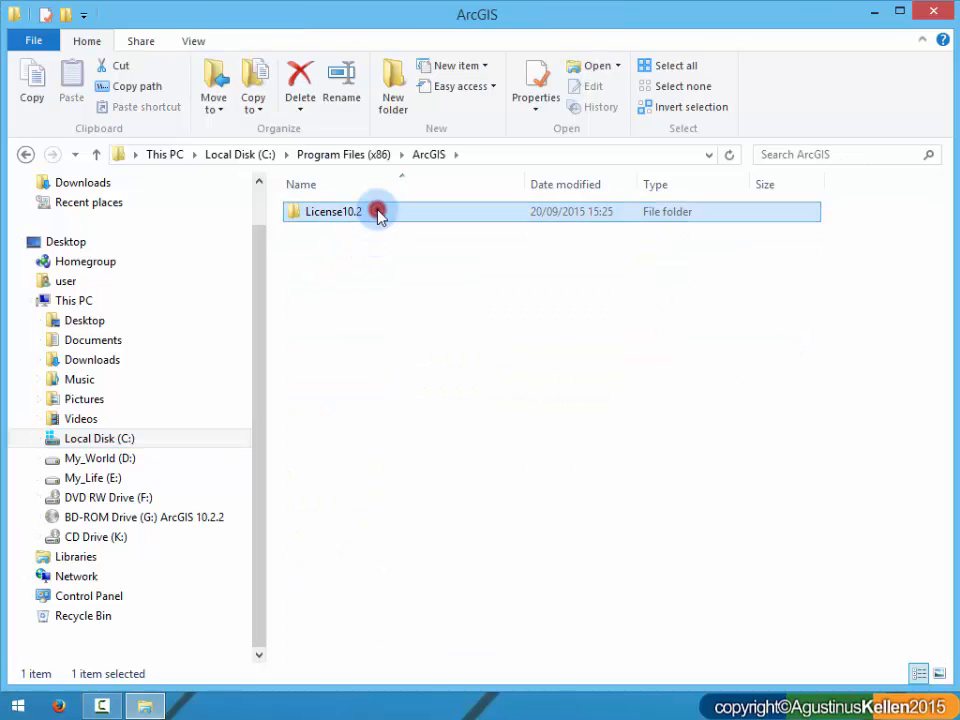
double_click(378, 213)
double_click(339, 216)
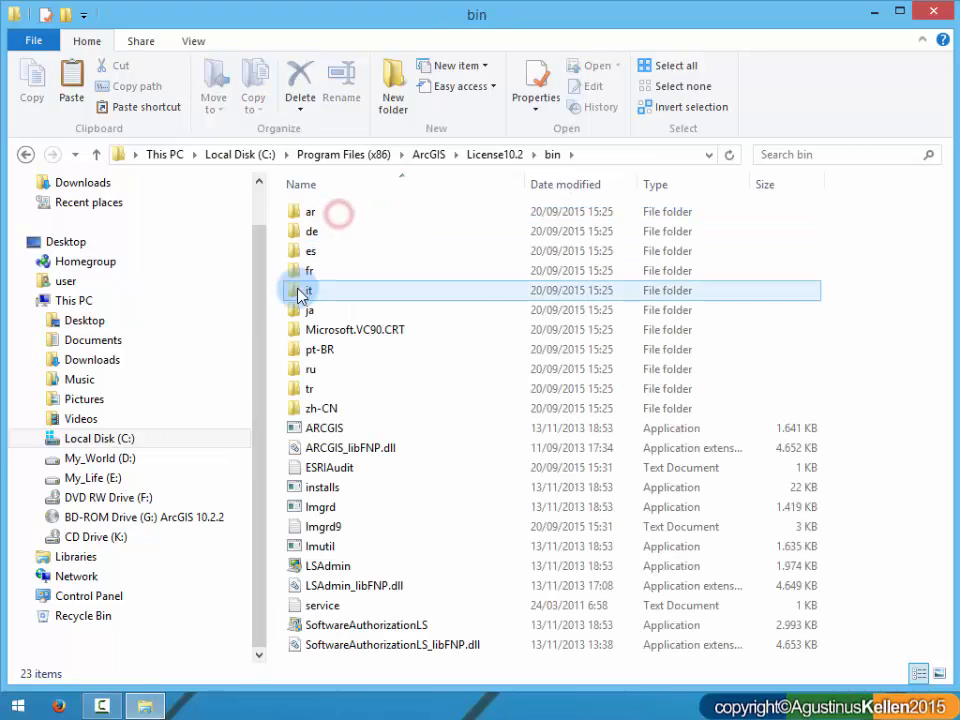
Step: Paste the copied ARCGIS application into the bin folder, replacing the existing file and continuing with administrator permission
left_click(279, 306)
right_click(277, 306)
left_click(870, 322)
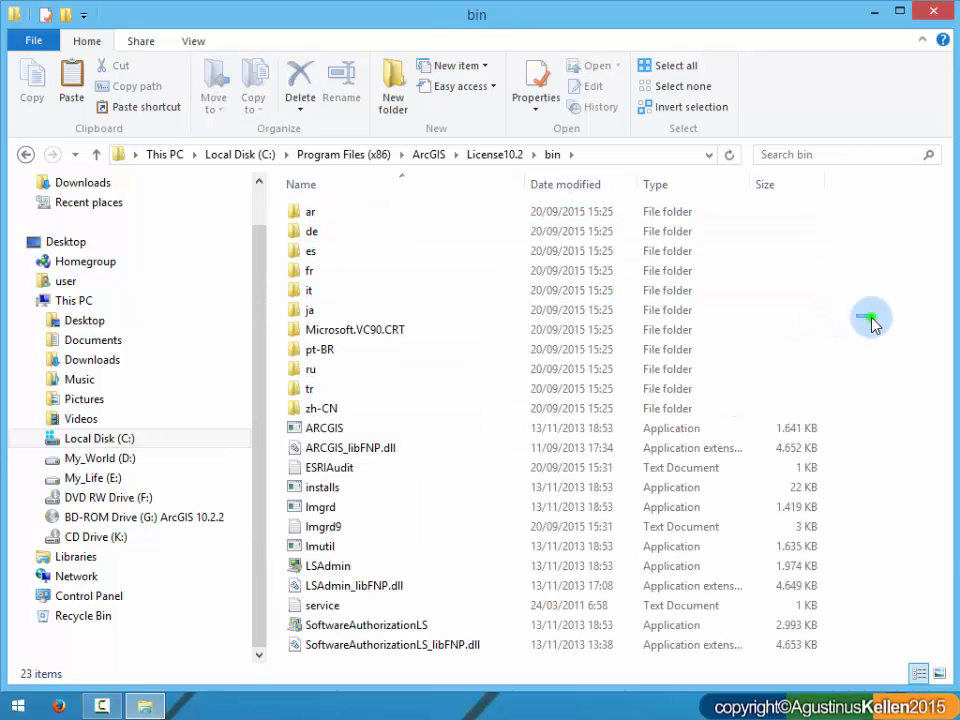
right_click(870, 322)
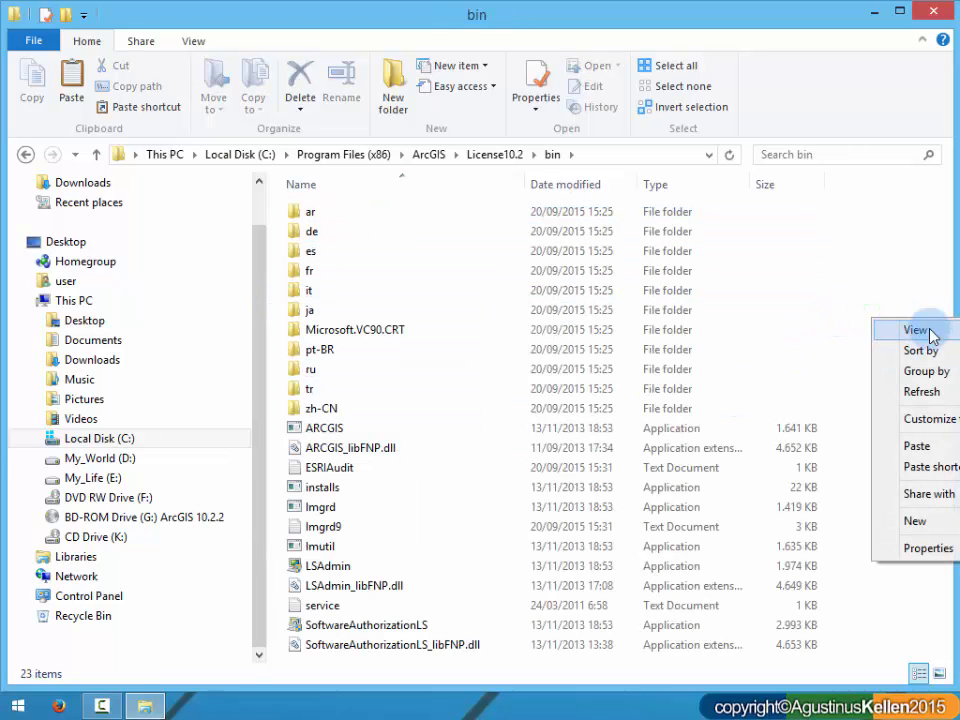
left_click(917, 447)
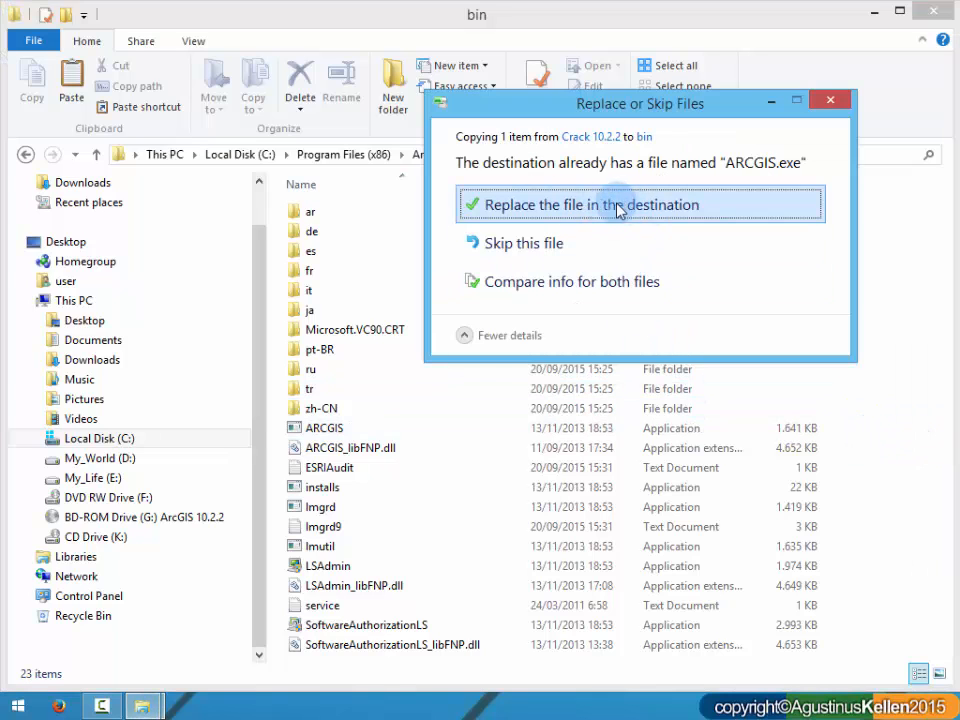
left_click(557, 204)
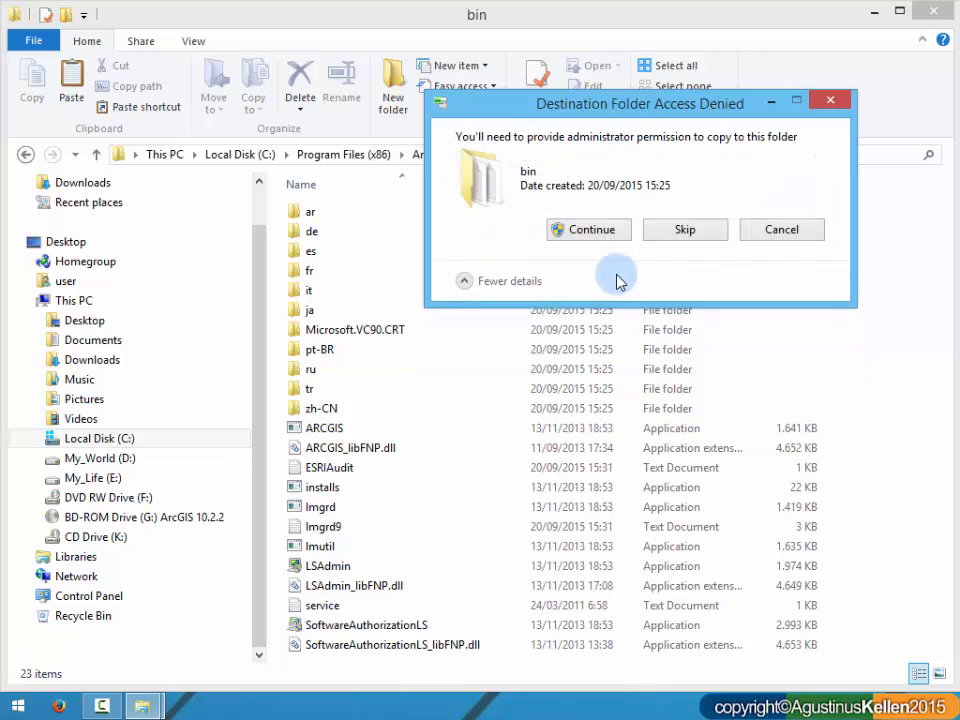
left_click(592, 233)
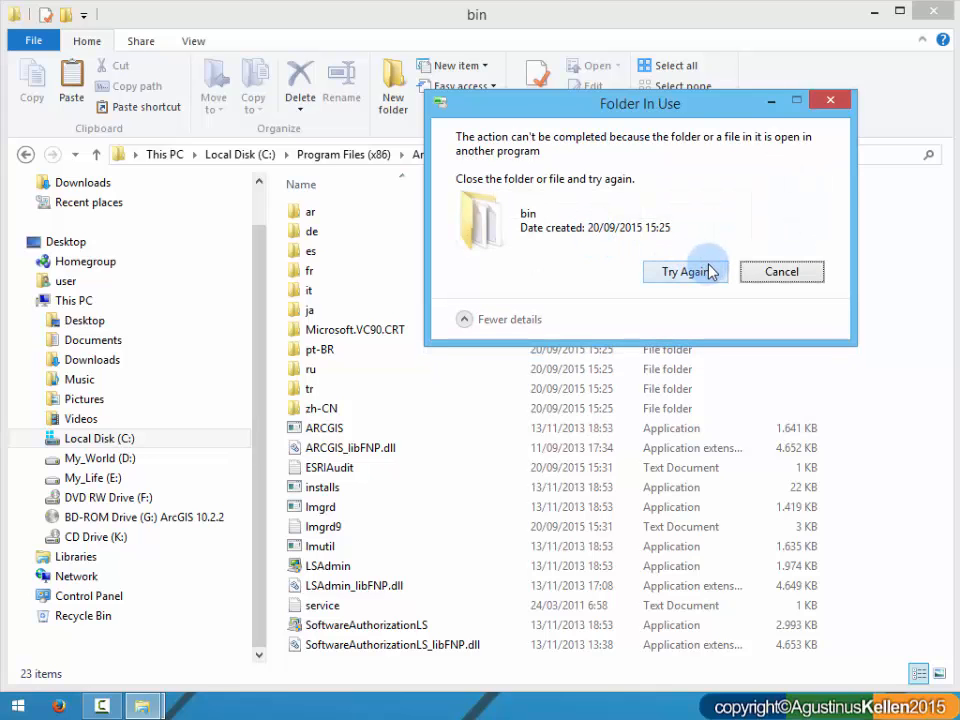
Step: Open LSAdmin from the bin folder and stop the license service
left_click_drag(690, 102, 581, 176)
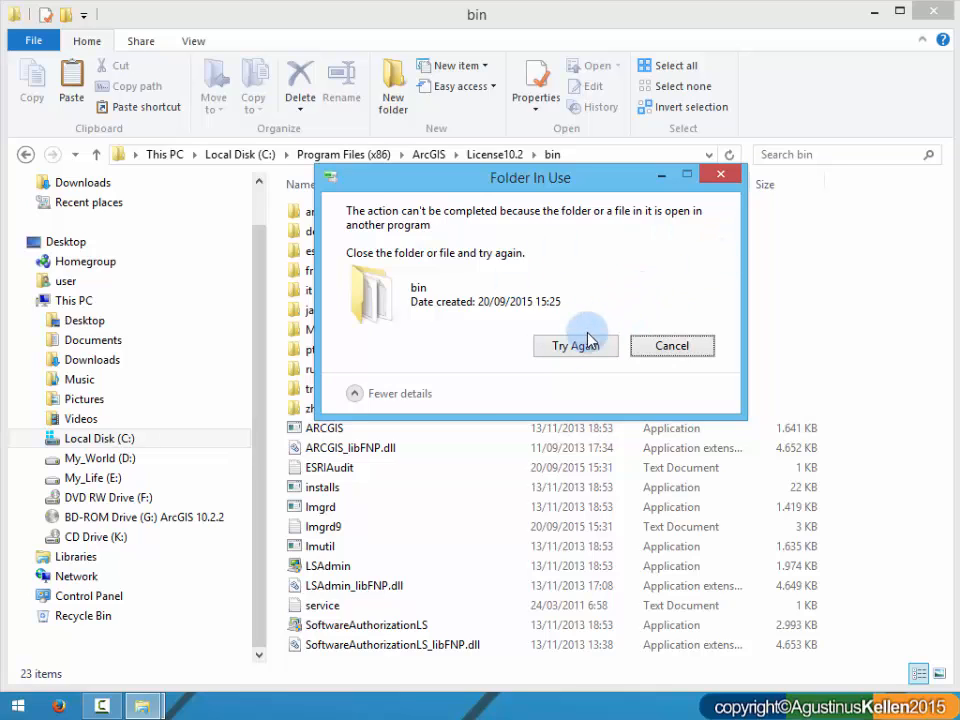
left_click(325, 566)
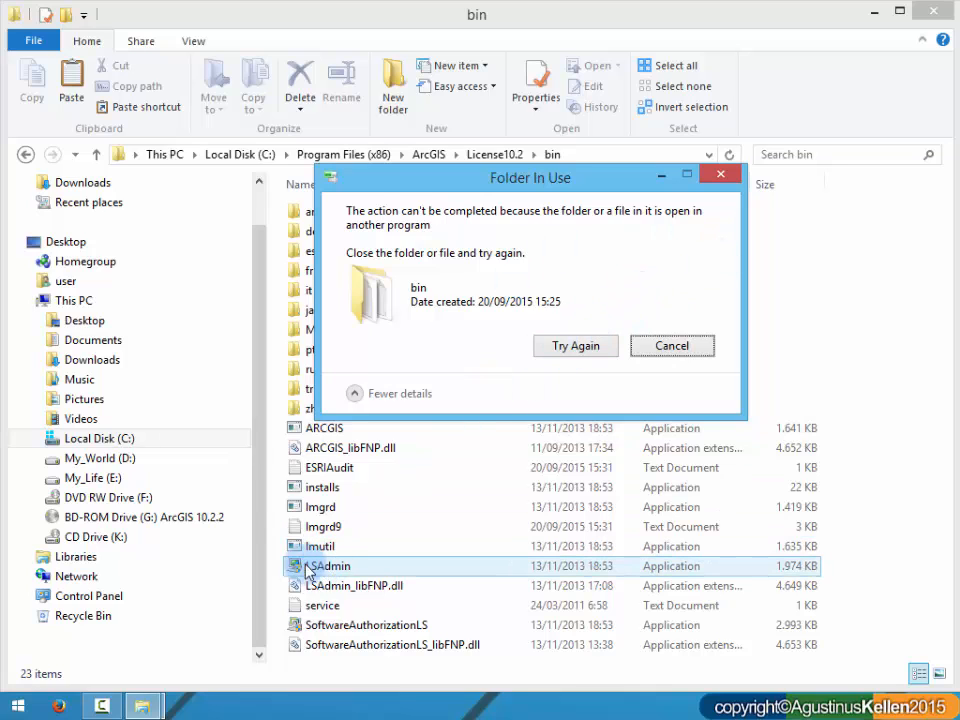
left_click(320, 566)
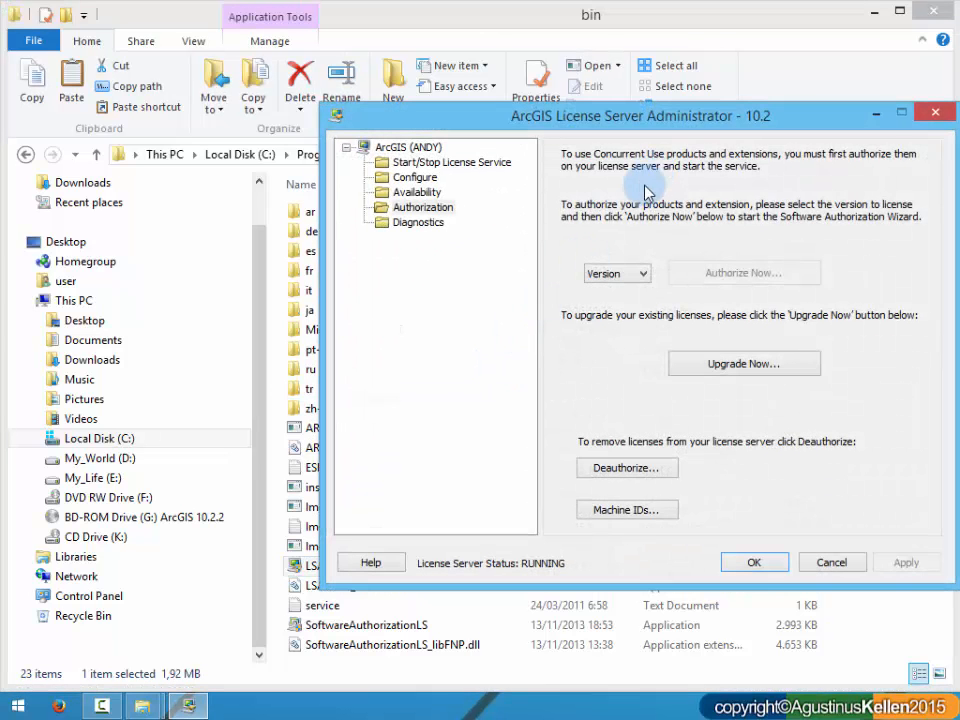
left_click(424, 166)
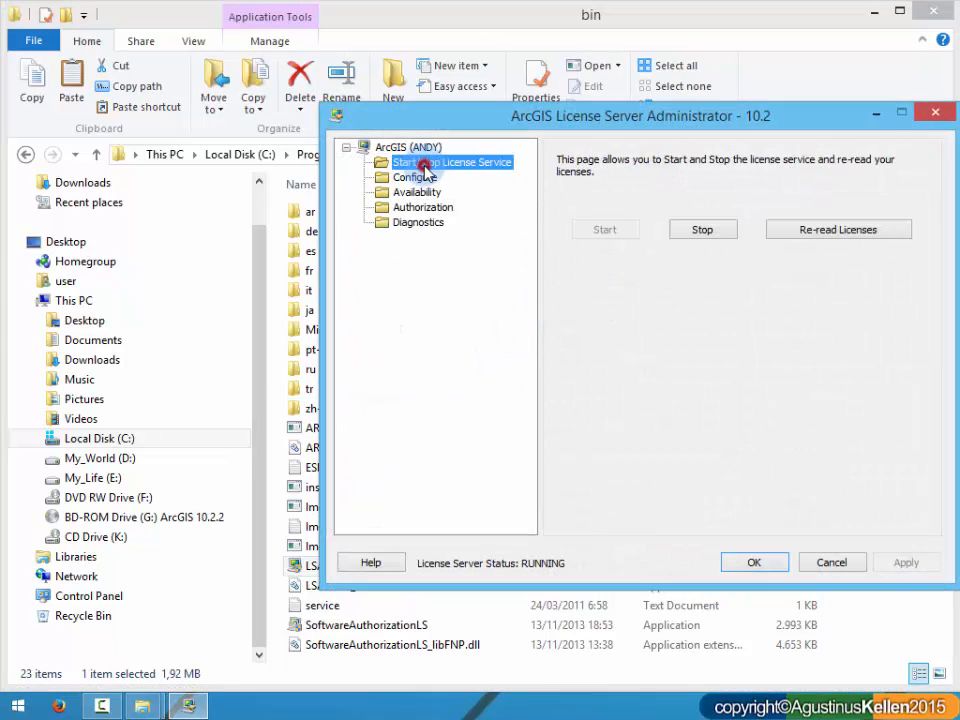
left_click(706, 232)
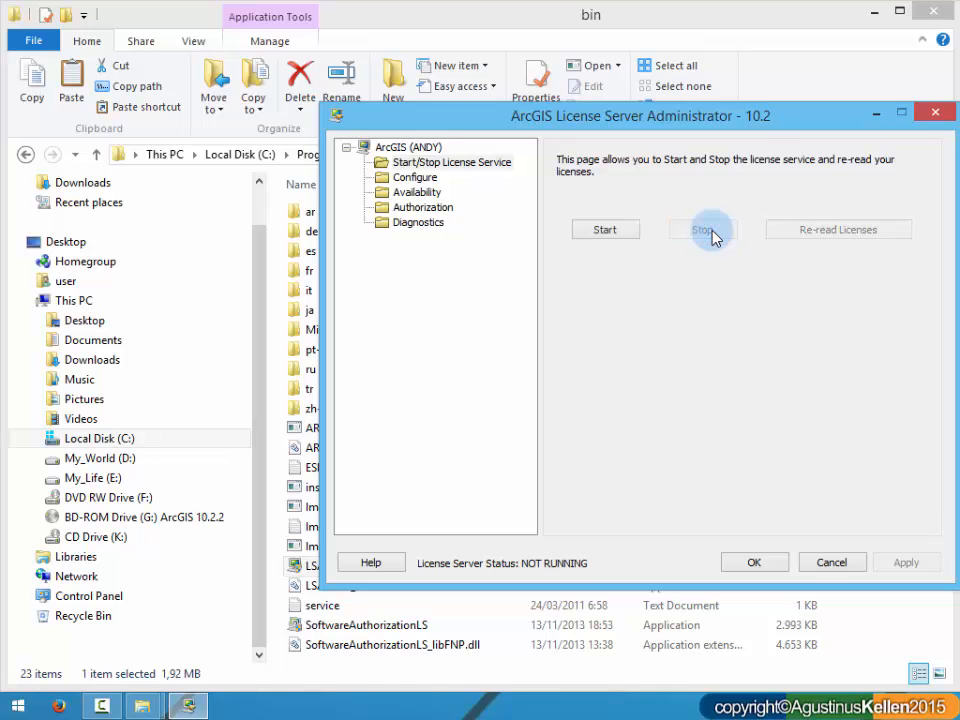
left_click_drag(755, 117, 632, 209)
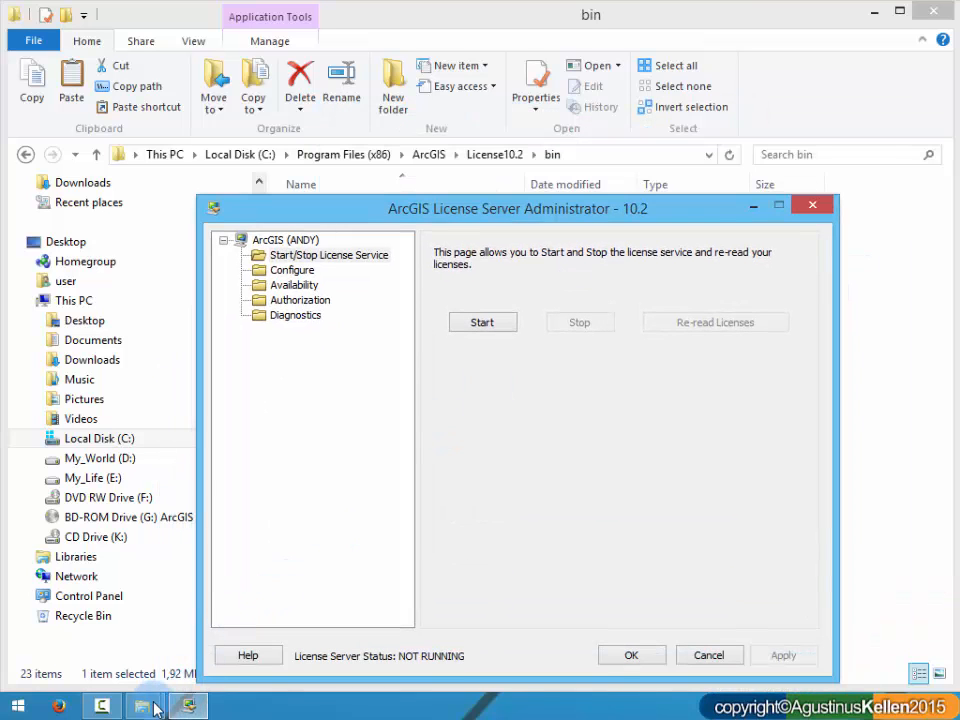
Step: Return to the pending Folder In Use dialog and retry replacing ARCGIS.exe in the bin folder
left_click(145, 705)
left_click(306, 598)
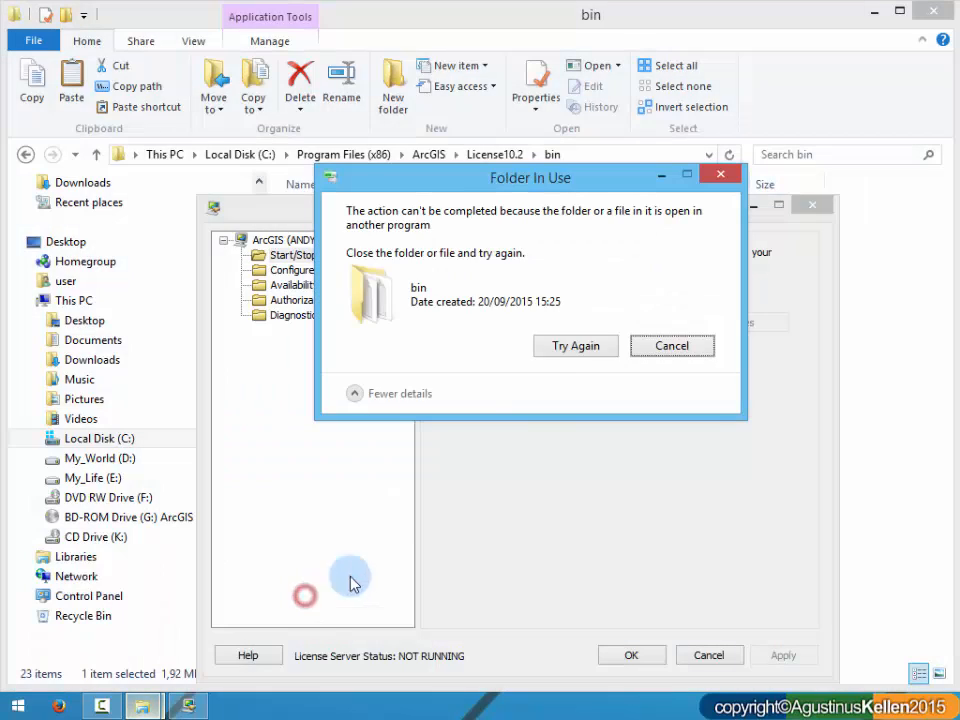
left_click(585, 347)
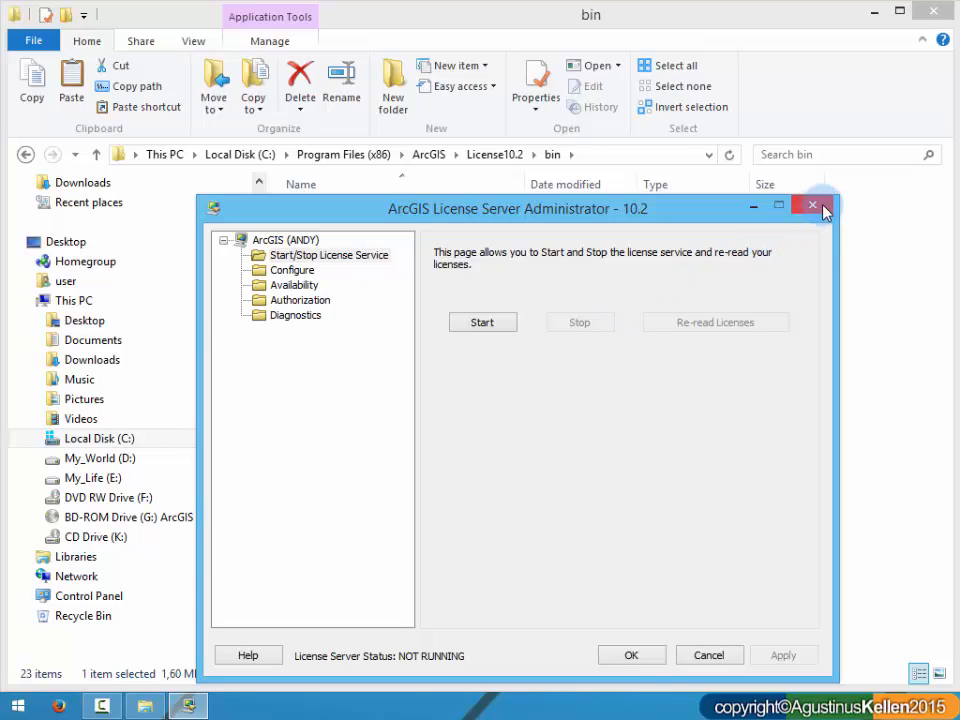
Step: Start the license service again and close the ArcGIS License Server Administrator
left_click(491, 323)
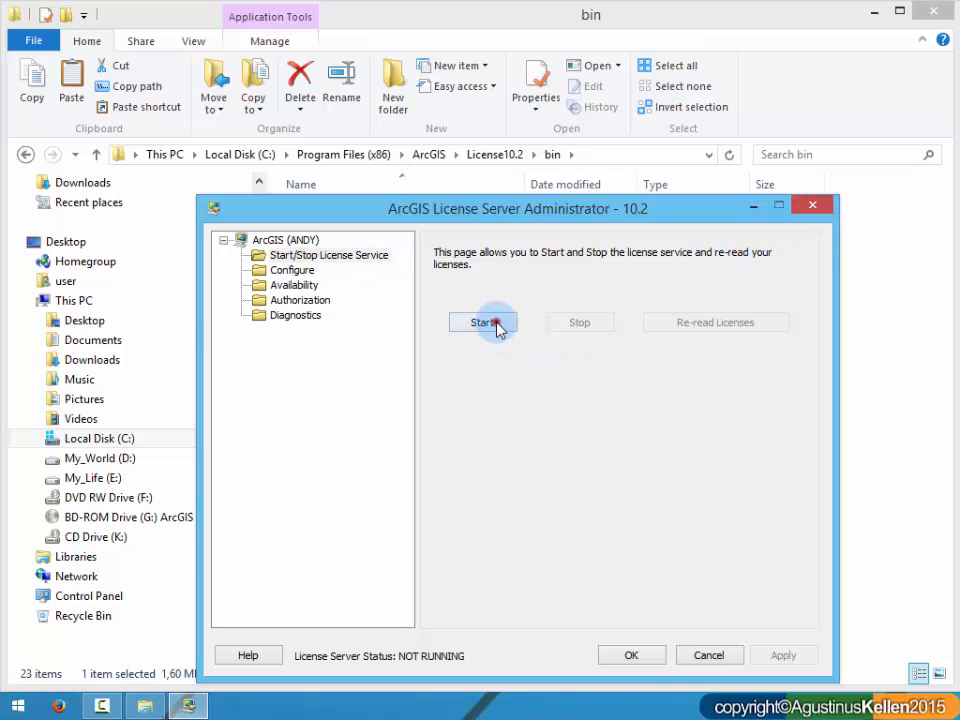
left_click(814, 206)
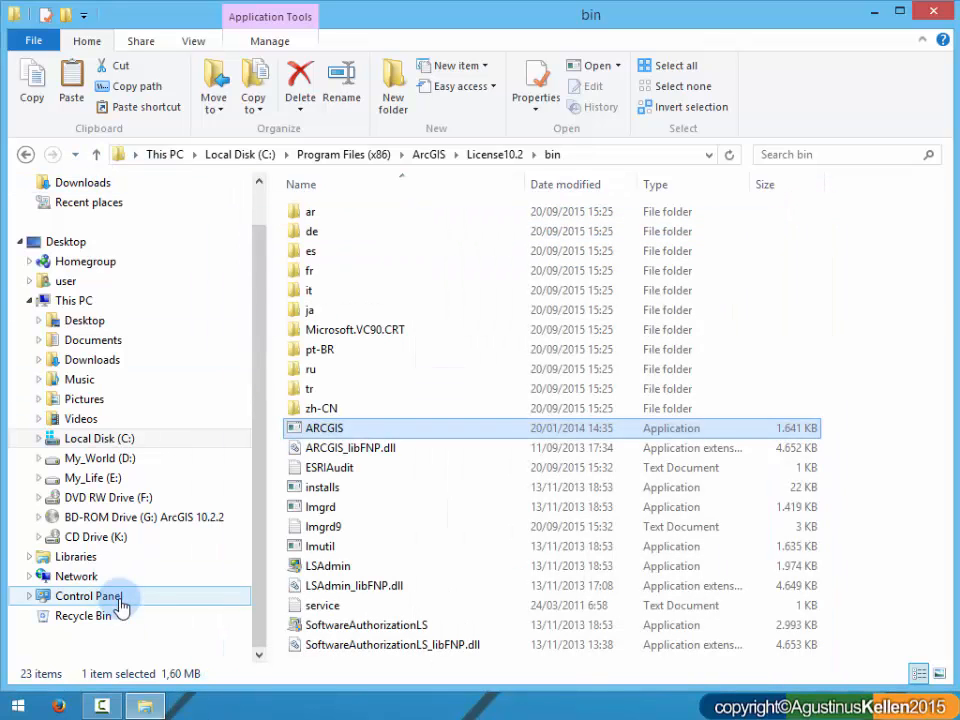
Step: Copy the service text file from ArcGIS 10.2 License Manager + Crack\Crack 10.2.2 on the BD-ROM drive (G:)
left_click(145, 518)
left_click(418, 215)
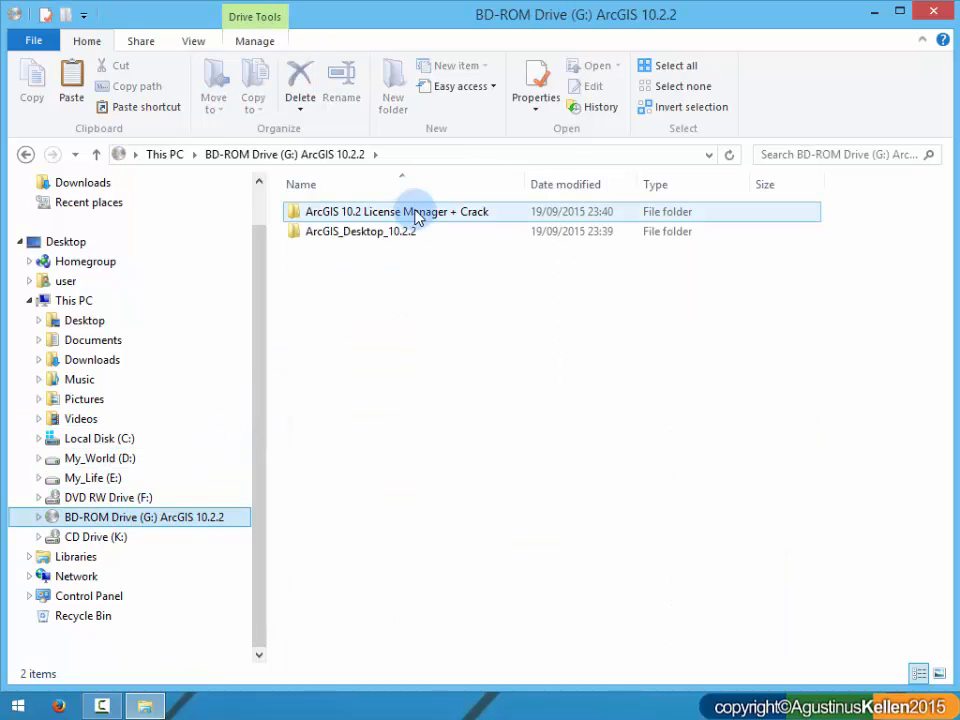
double_click(430, 215)
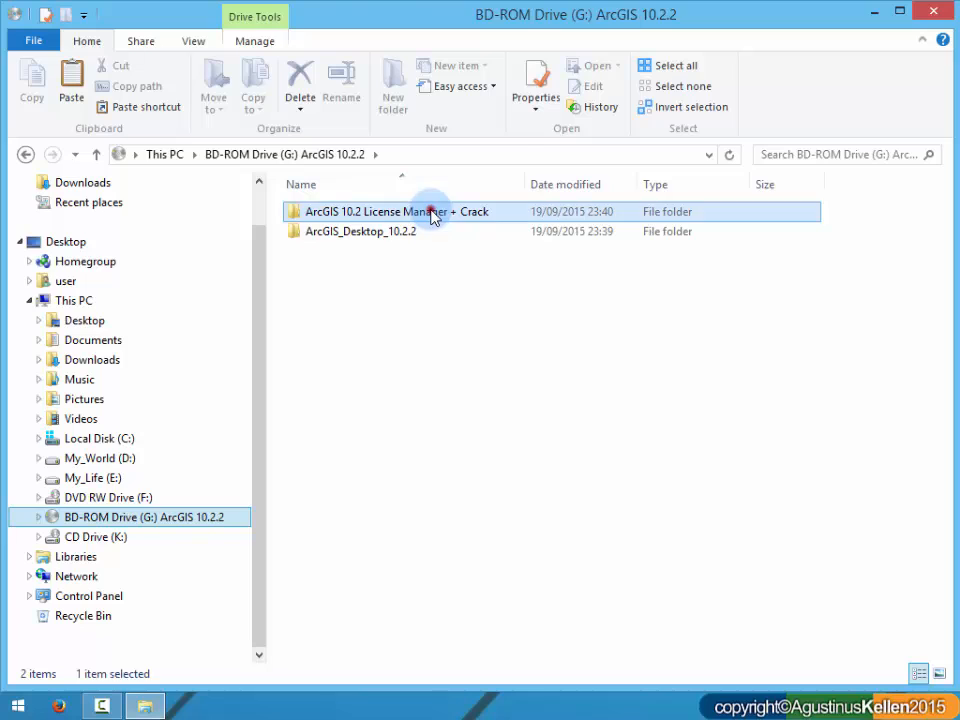
left_click(378, 233)
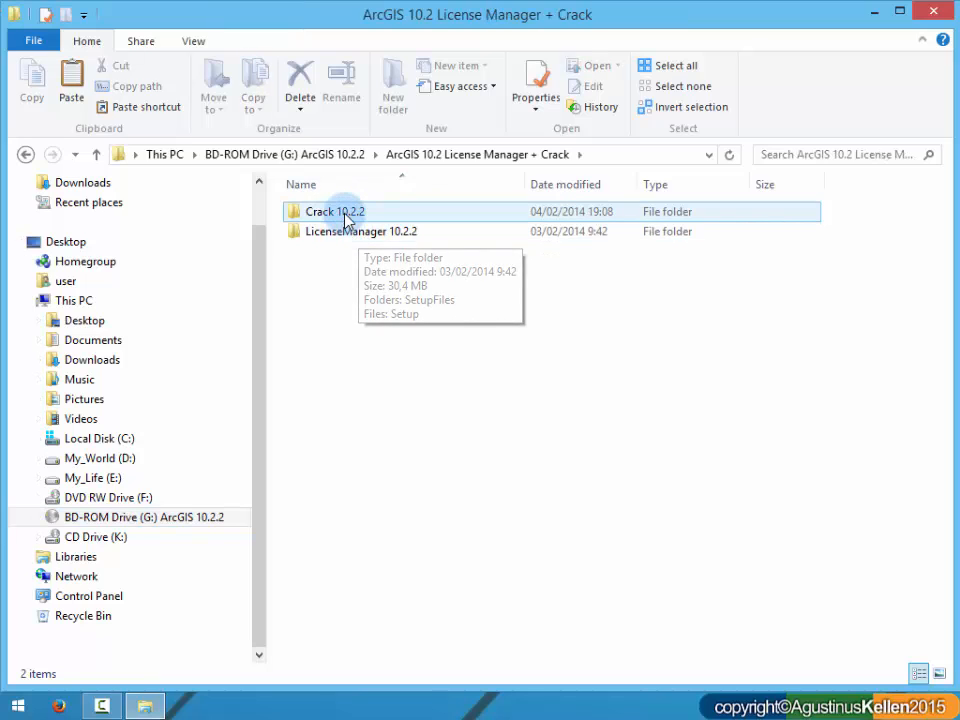
double_click(345, 213)
left_click(334, 236)
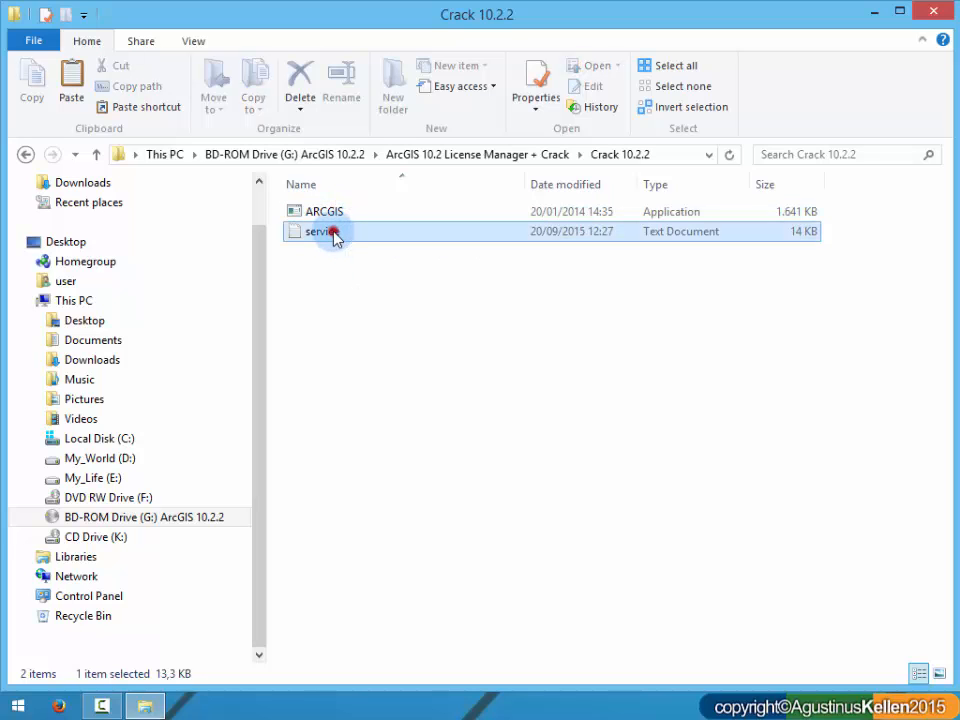
right_click(349, 236)
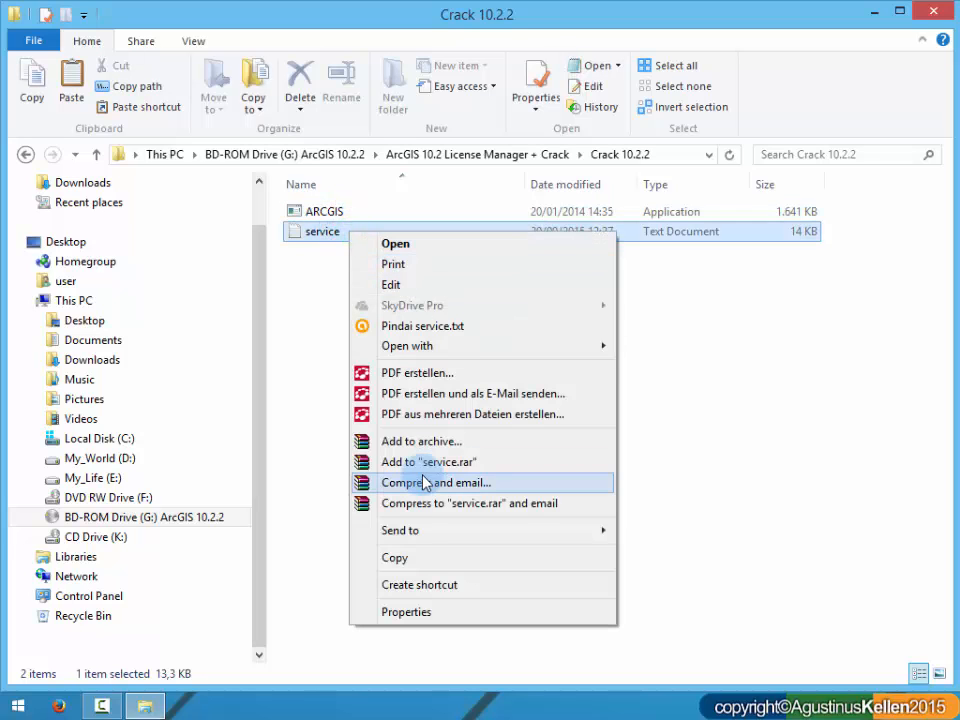
left_click(403, 558)
Step: Paste the service text file into the root of drive My_World (D:)
left_click(146, 458)
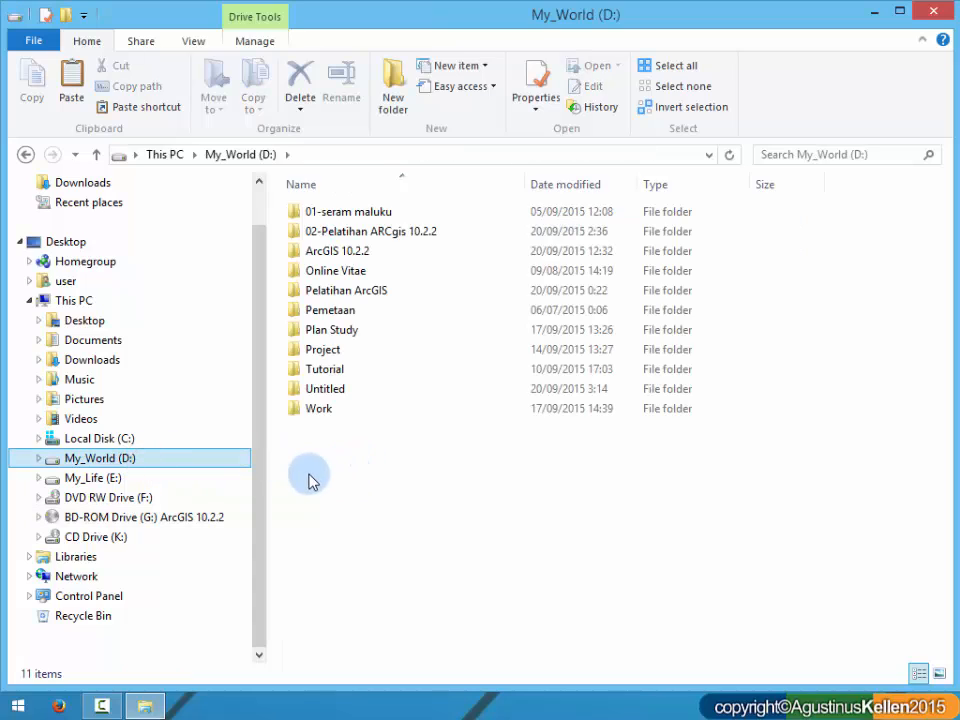
right_click(405, 512)
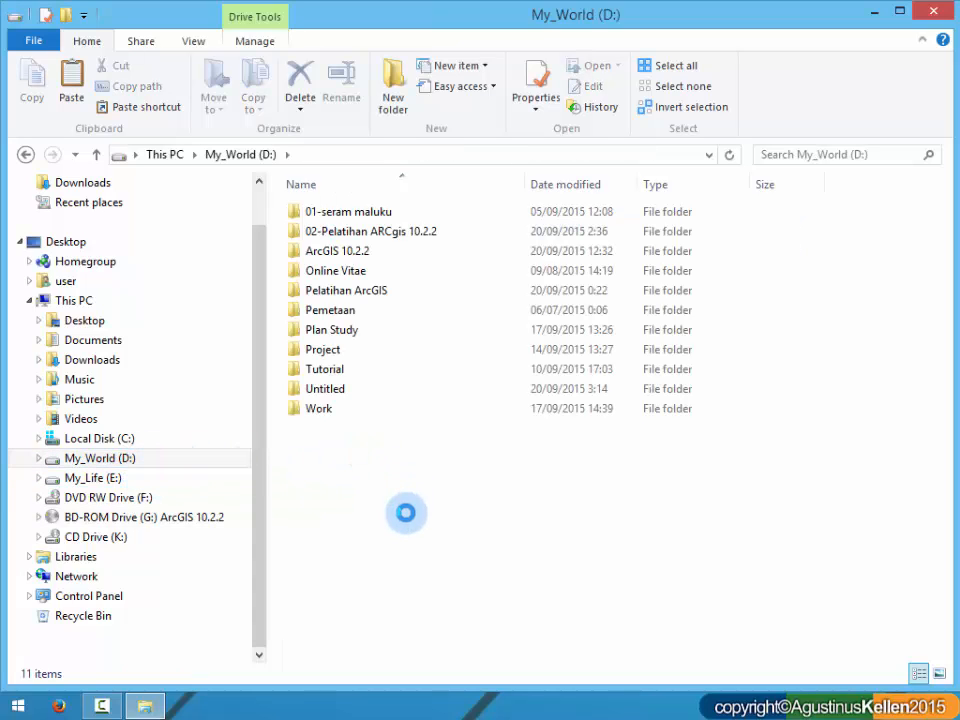
left_click(410, 338)
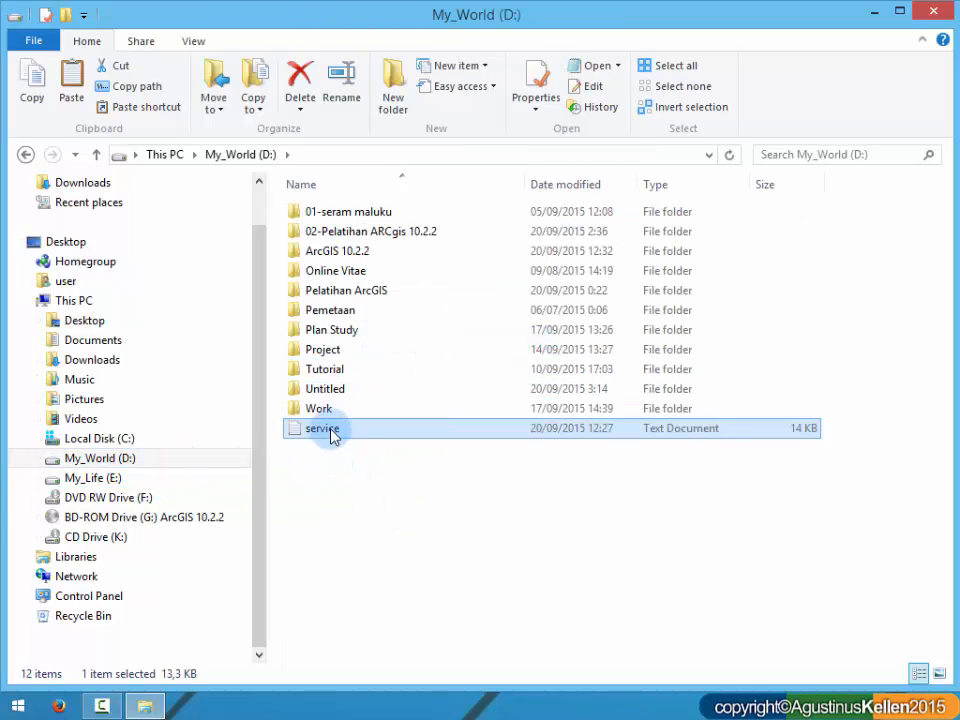
Step: Open the service file on drive D: in Notepad, select the host name in its SERVER line and minimize the window
double_click(332, 429)
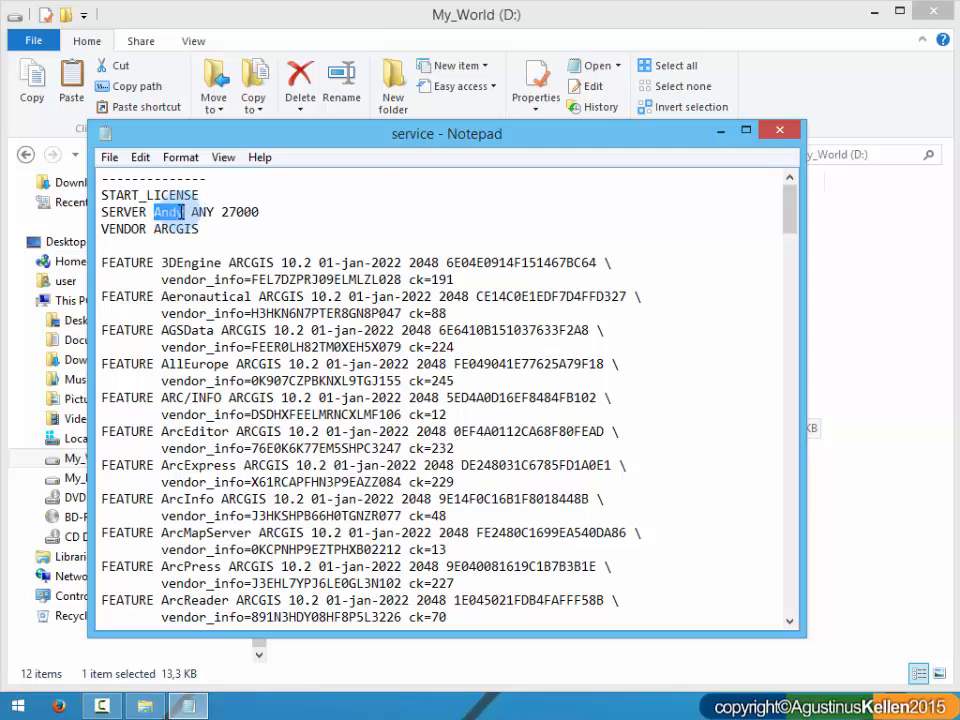
left_click_drag(155, 212, 186, 213)
left_click(503, 136)
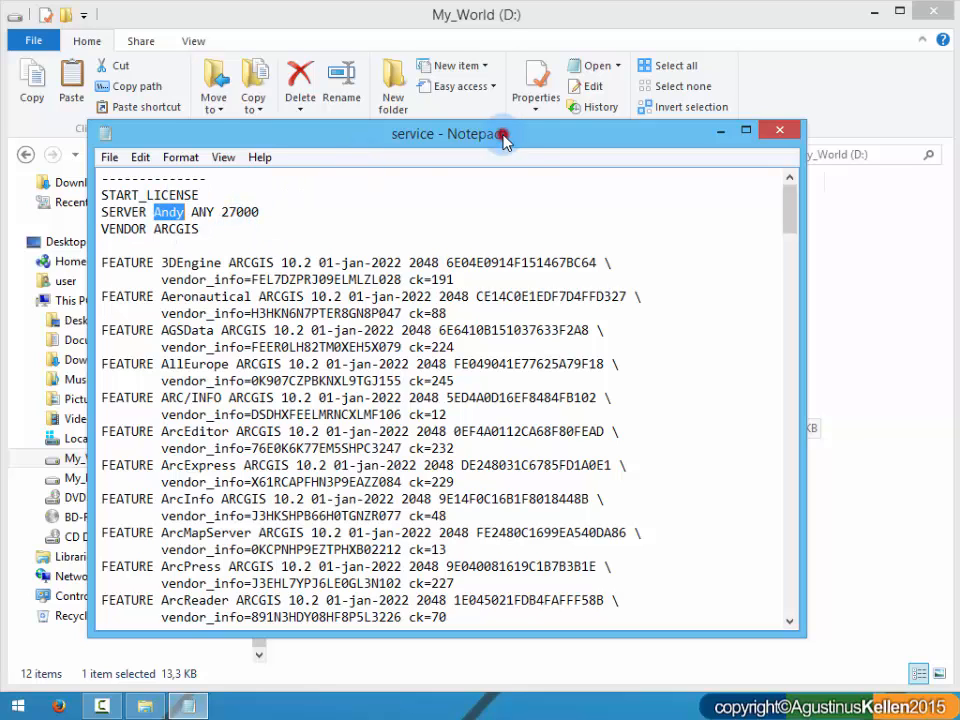
left_click(722, 133)
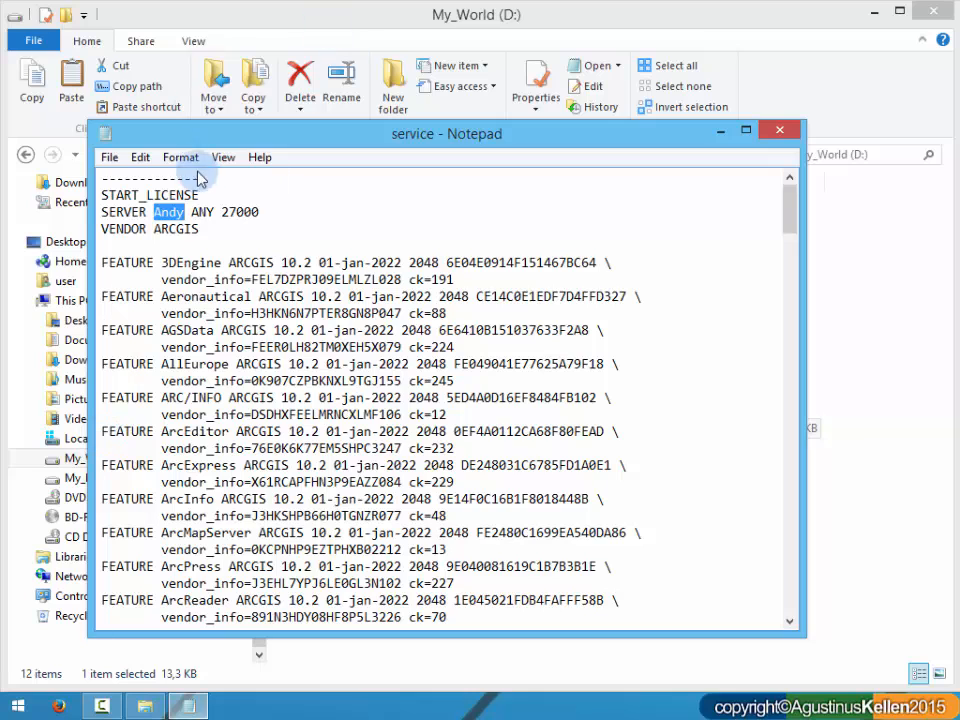
left_click(719, 134)
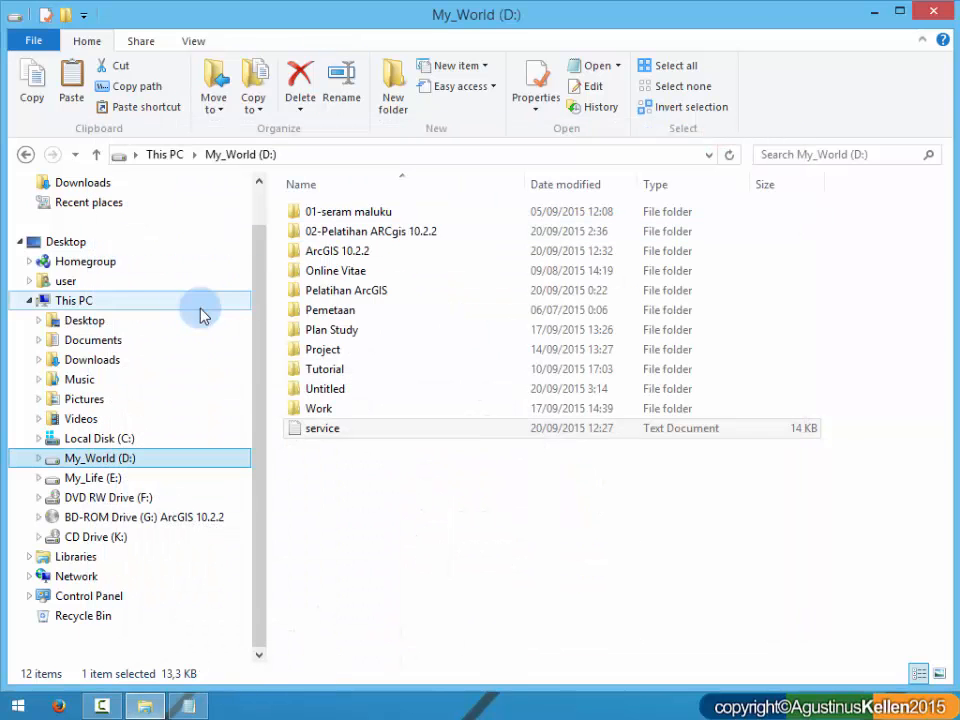
Step: Copy the full computer name from This PC's System Properties, cancel the dialog and close the System window
left_click(29, 301)
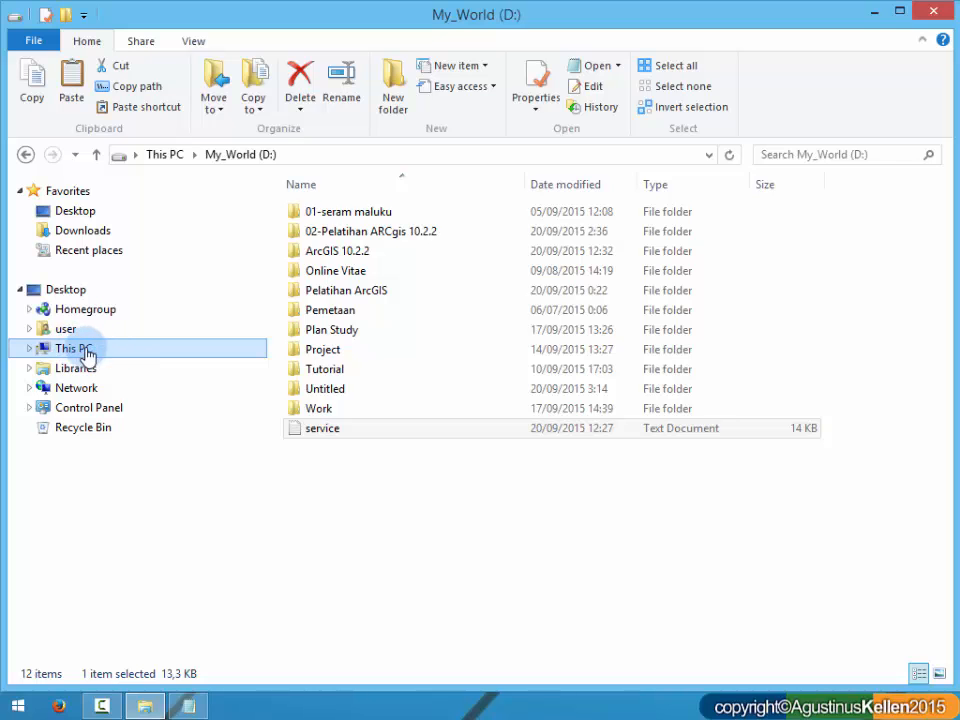
right_click(89, 355)
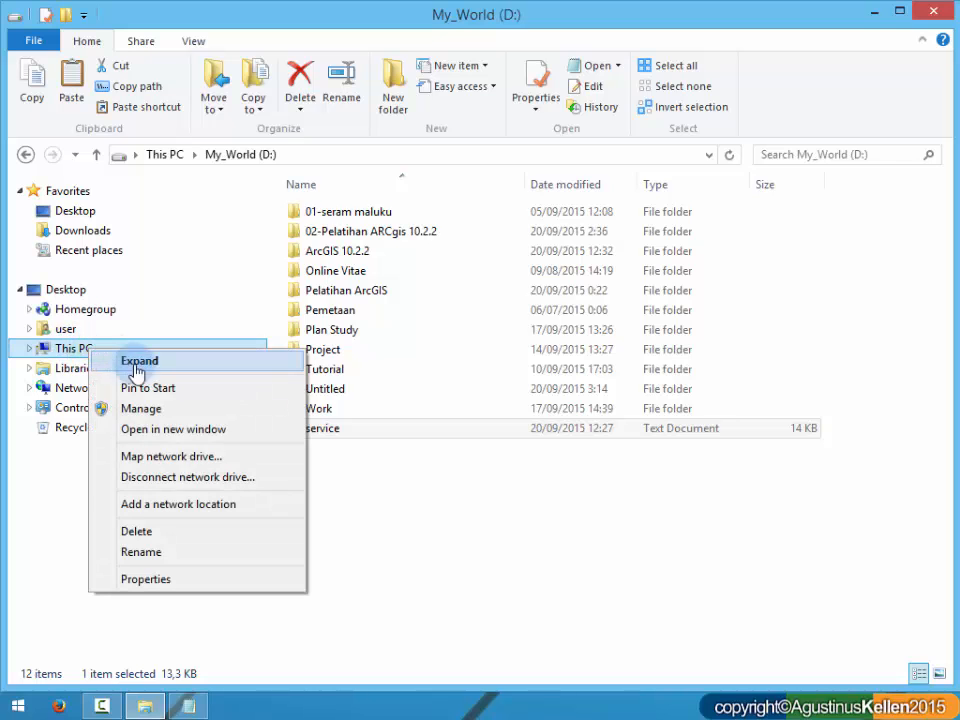
left_click(186, 579)
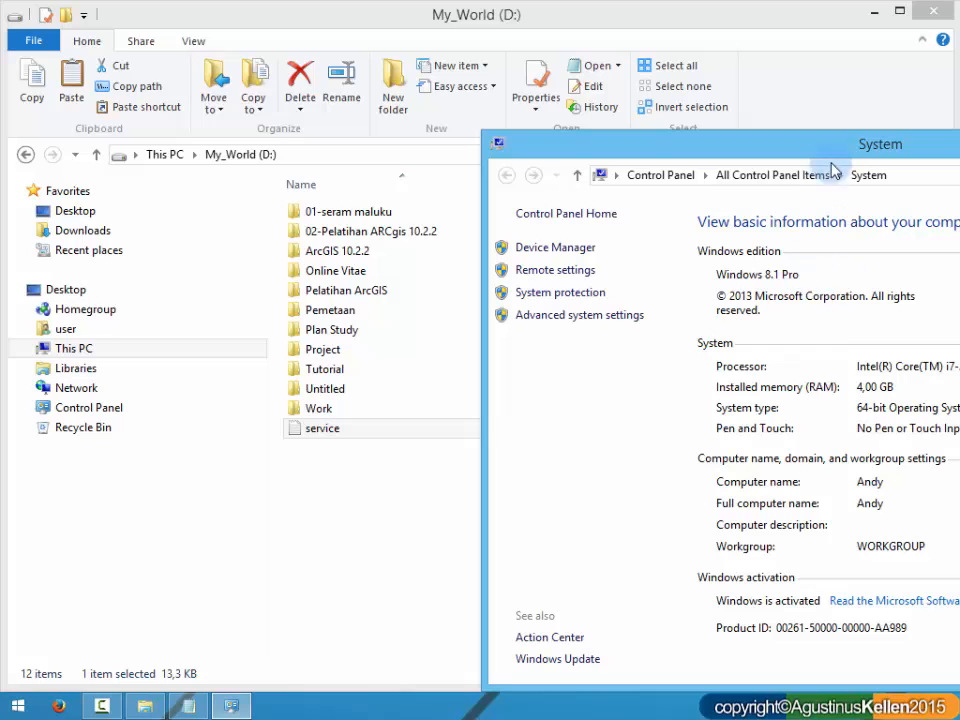
left_click_drag(838, 150, 568, 45)
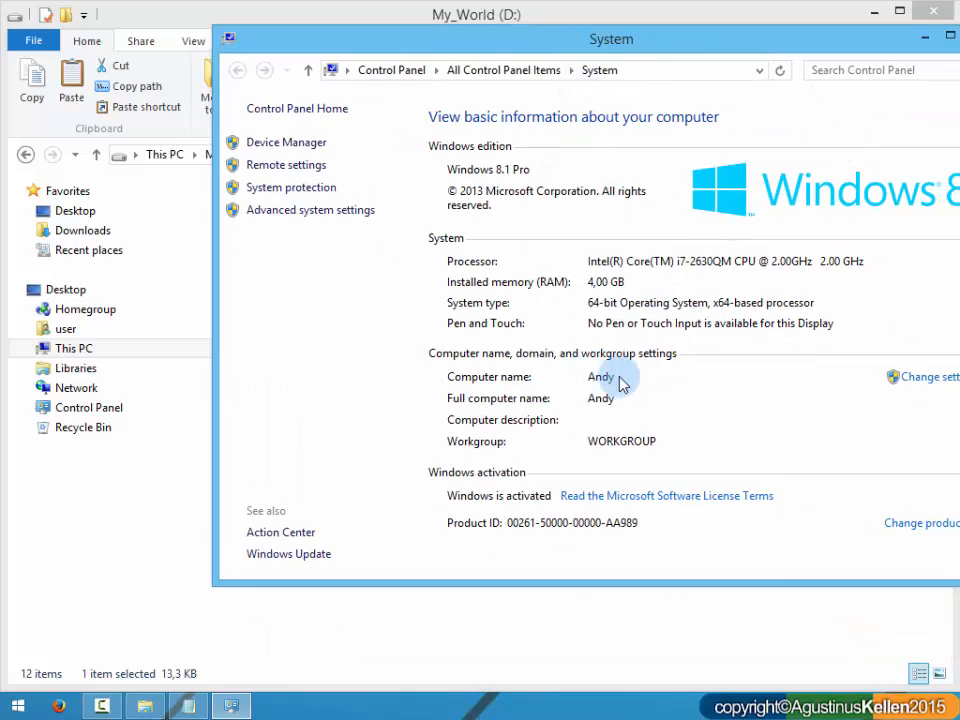
left_click(940, 380)
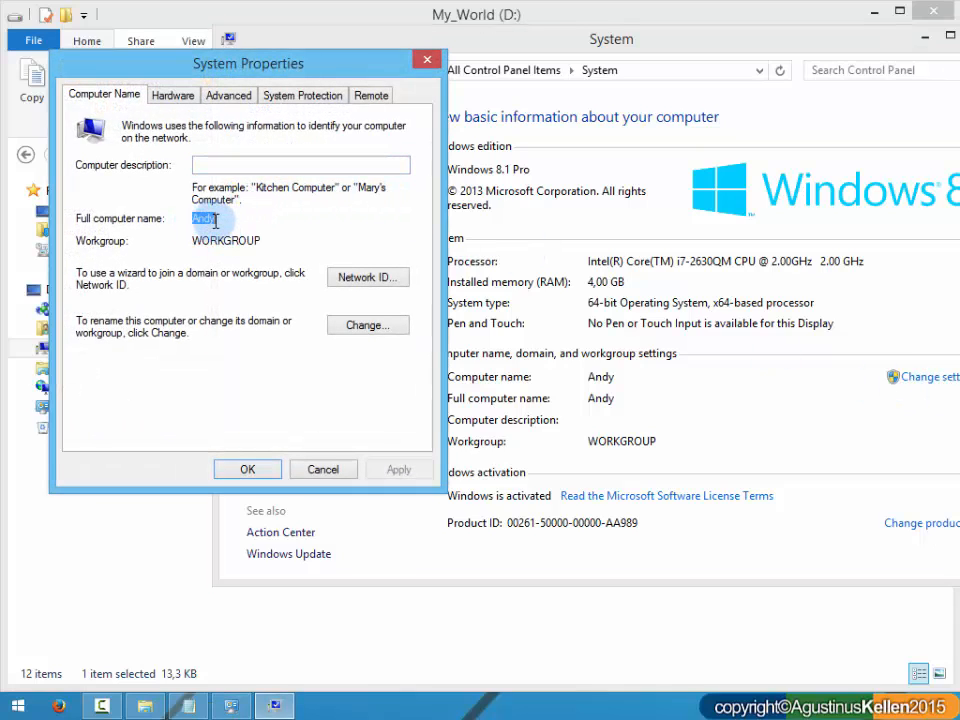
right_click(211, 220)
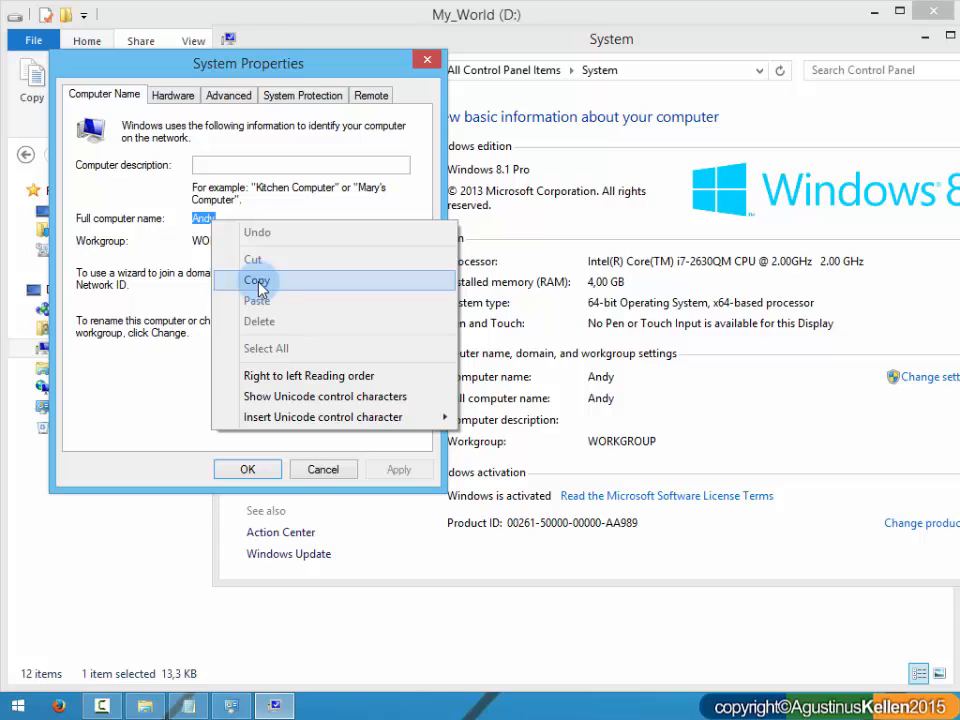
left_click(257, 281)
left_click(322, 469)
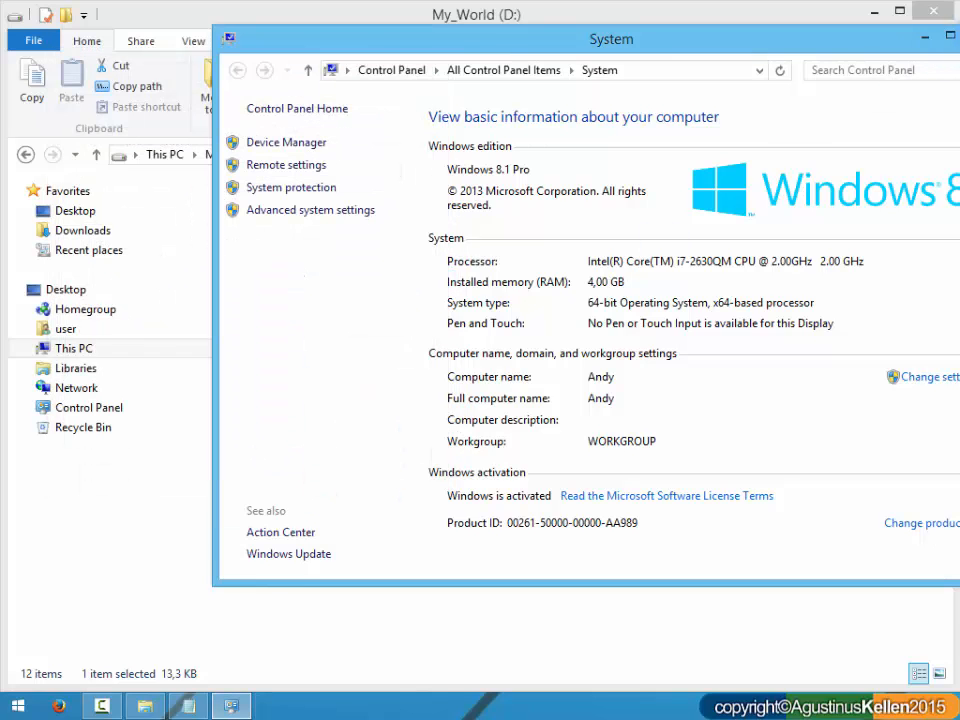
left_click(815, 30)
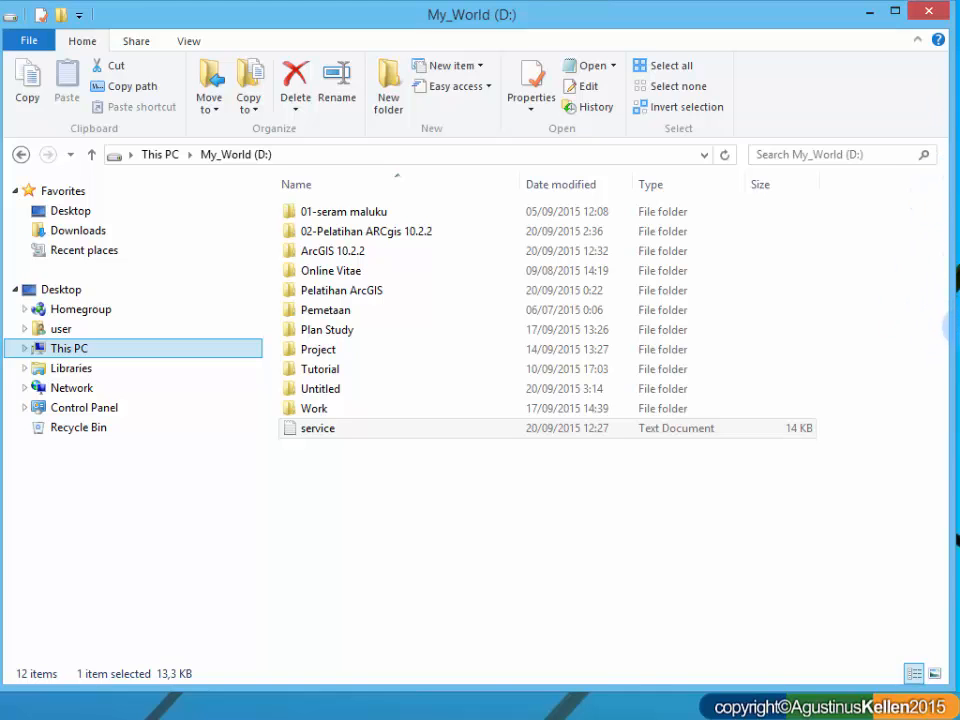
Step: Open the computer's System information from the PC settings and bring up its computer name settings
left_click_drag(814, 12, 830, 22)
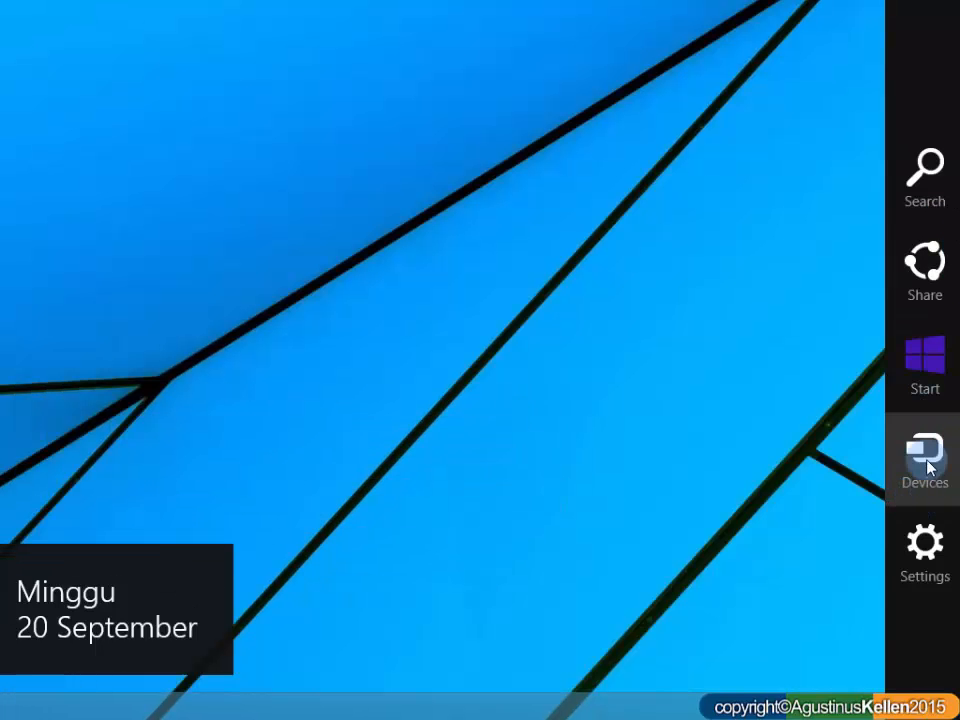
left_click(938, 543)
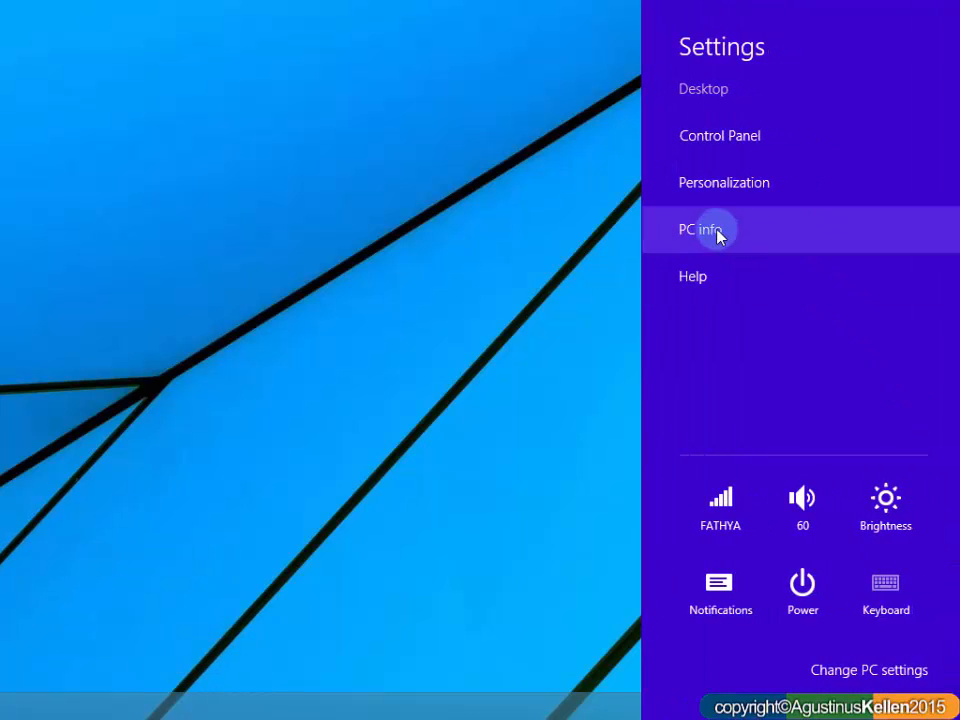
left_click(717, 233)
left_click_drag(322, 45, 594, 86)
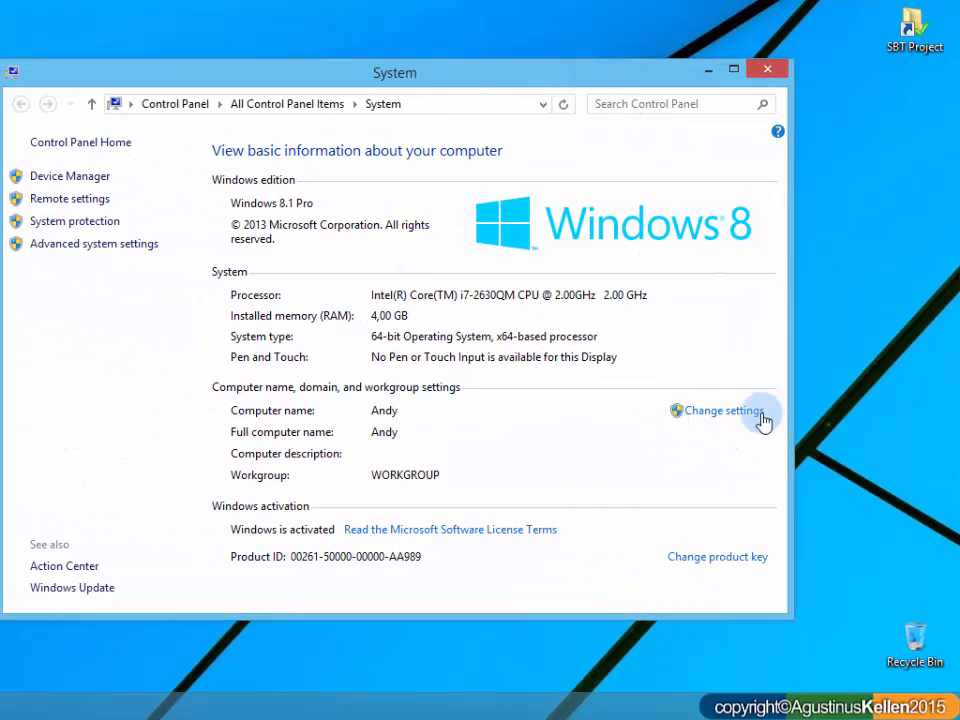
left_click(741, 412)
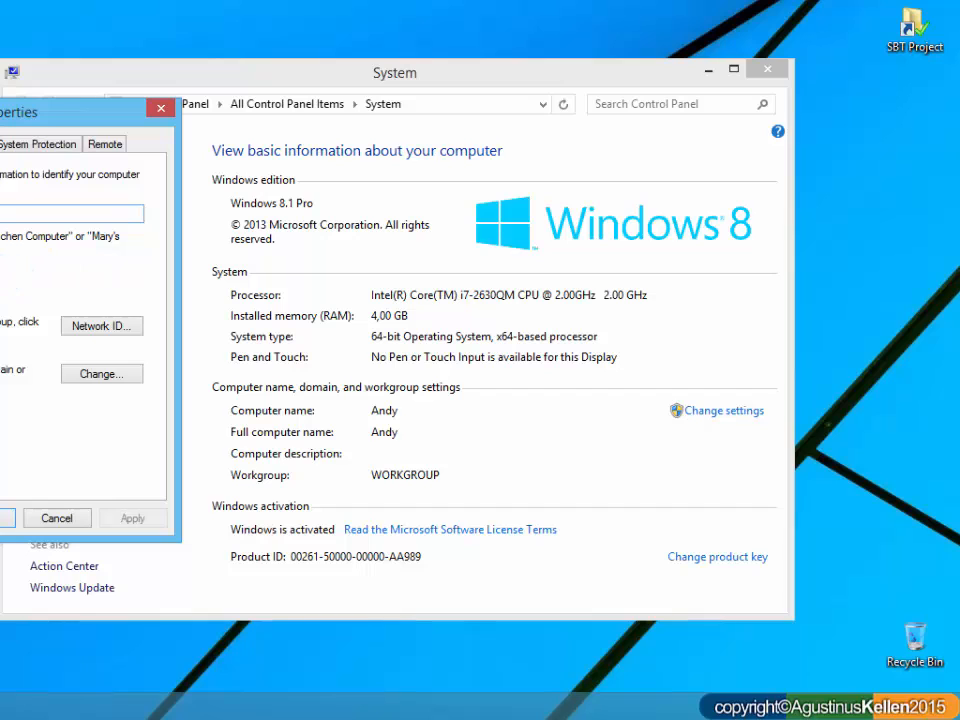
Step: Copy the full computer name from System Properties, and close the dialog and the System window
left_click_drag(34, 116, 403, 128)
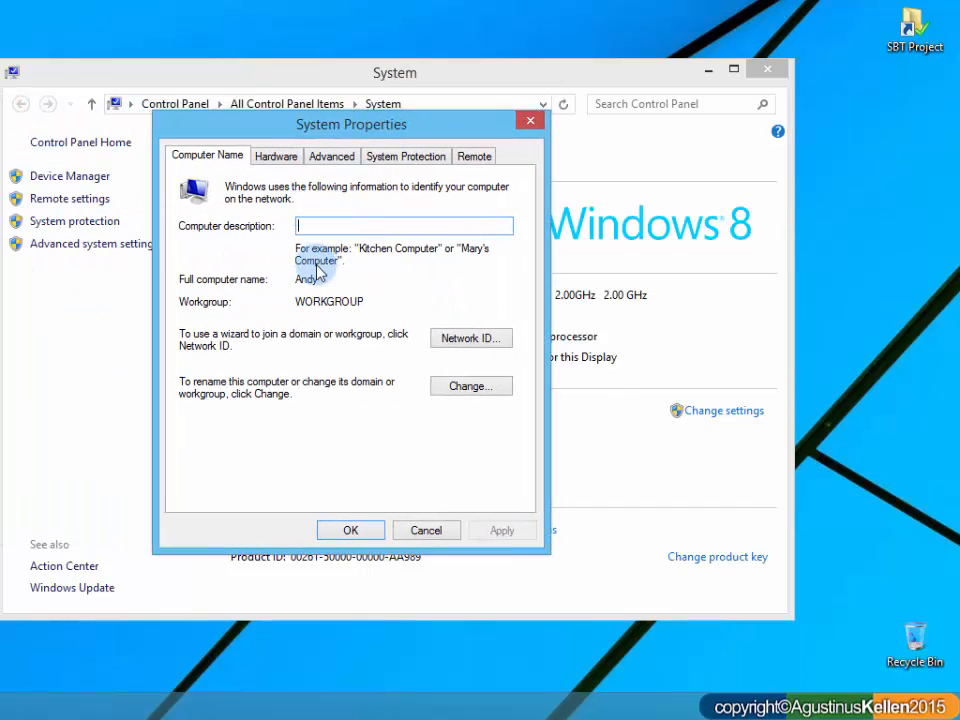
left_click_drag(294, 280, 326, 280)
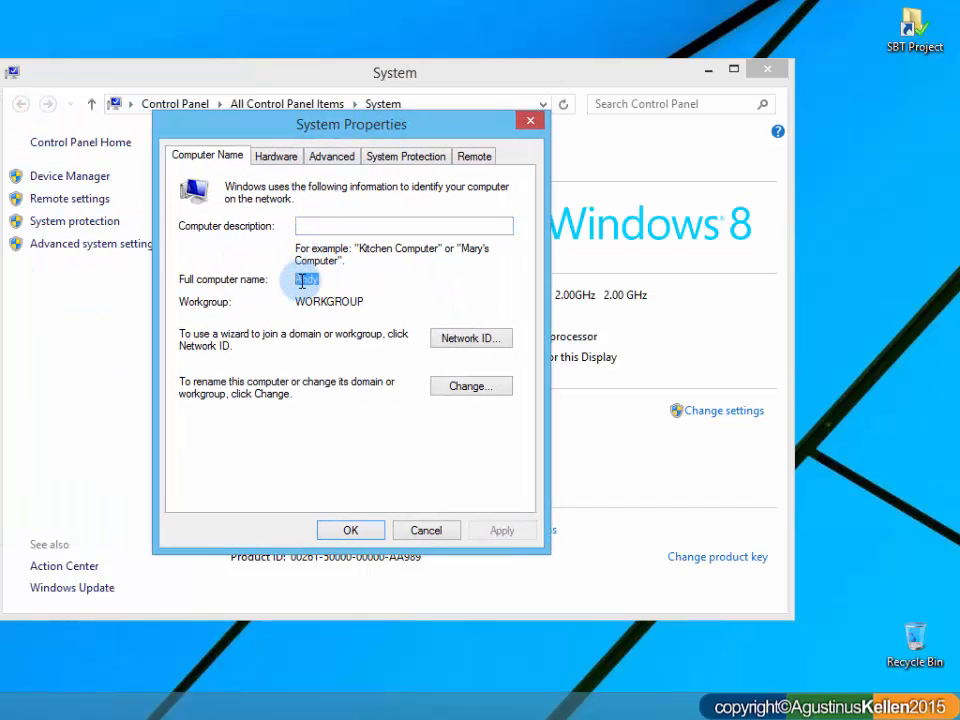
right_click(302, 282)
left_click(345, 341)
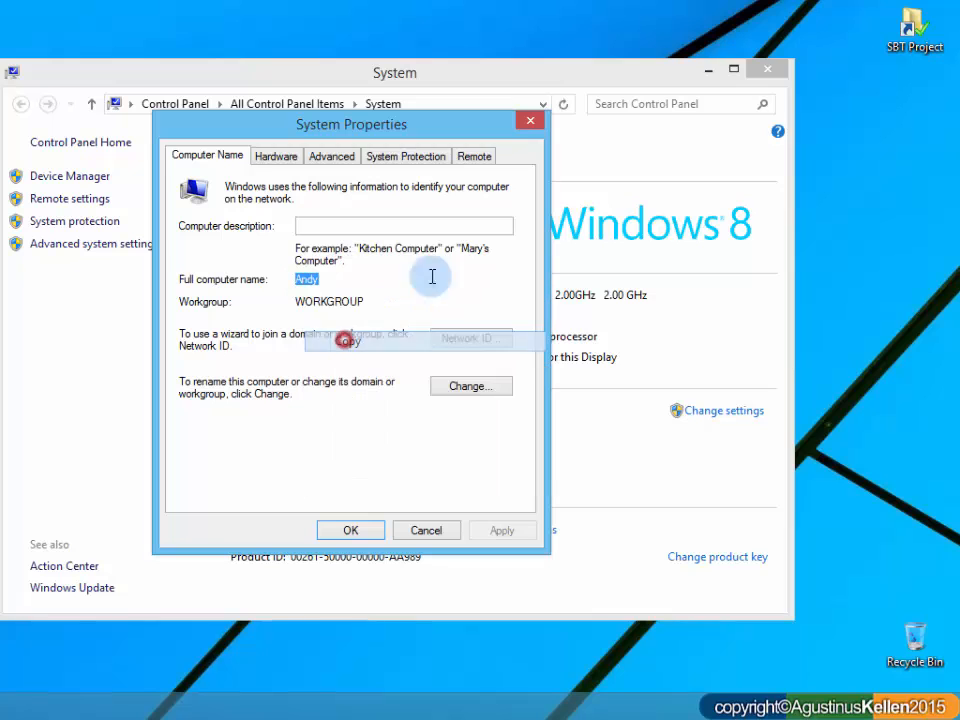
left_click(531, 125)
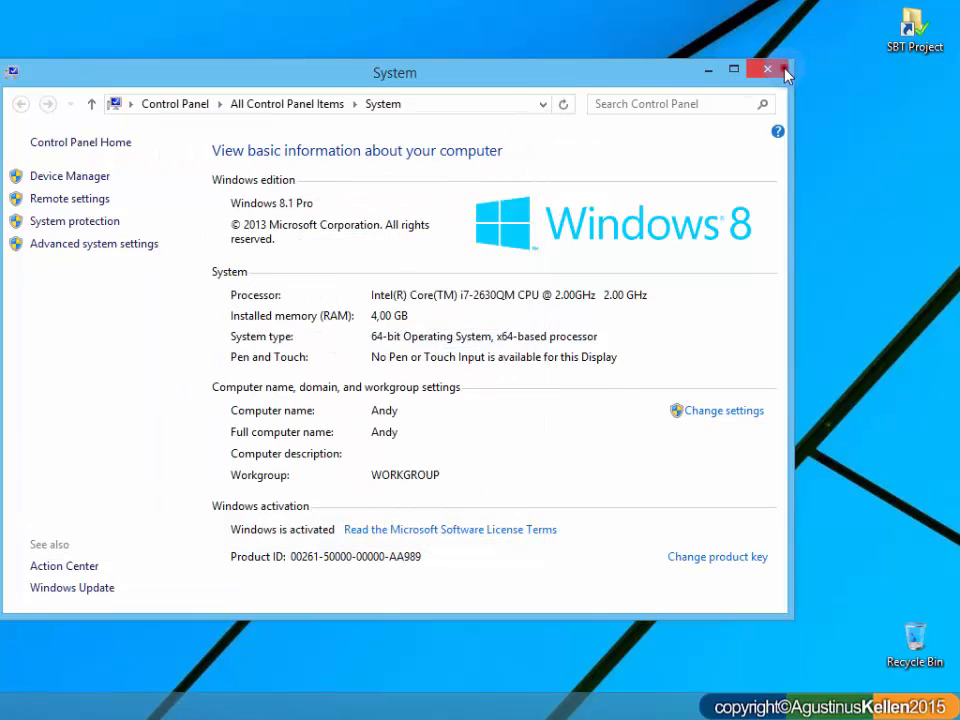
left_click(767, 69)
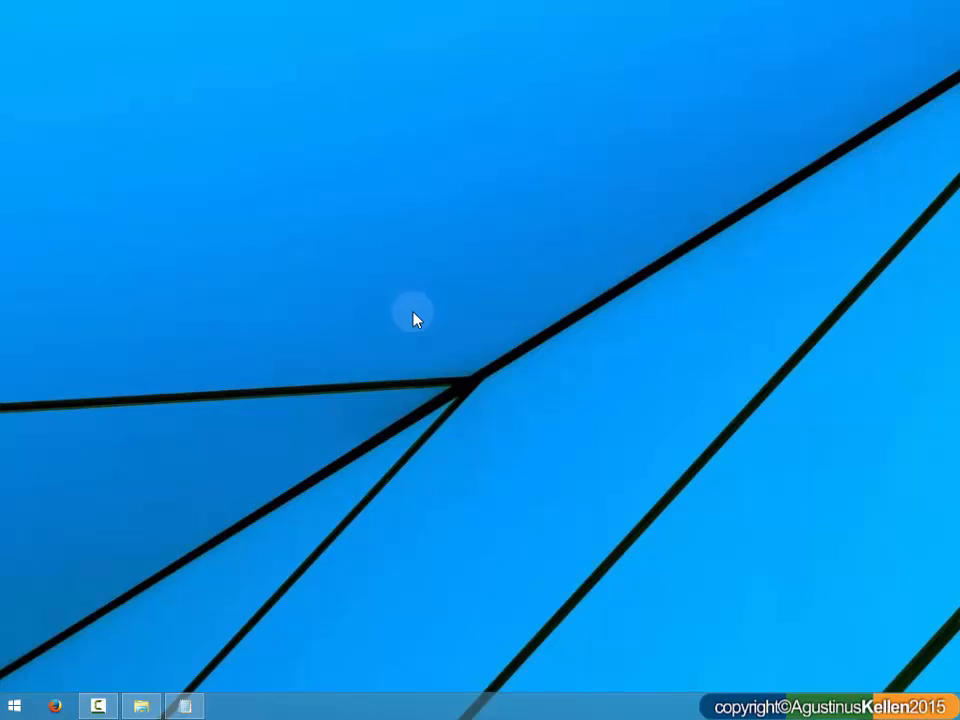
Step: Replace the selected host name in the service file's SERVER line with the copied computer name, save the file and close it
left_click(185, 706)
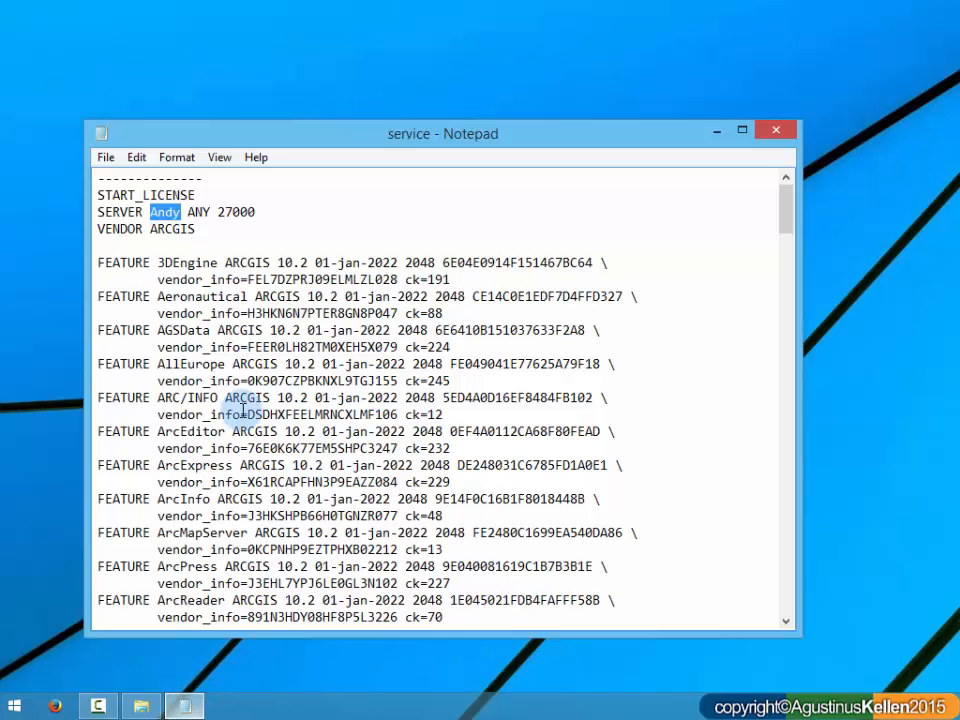
right_click(181, 212)
left_click(216, 293)
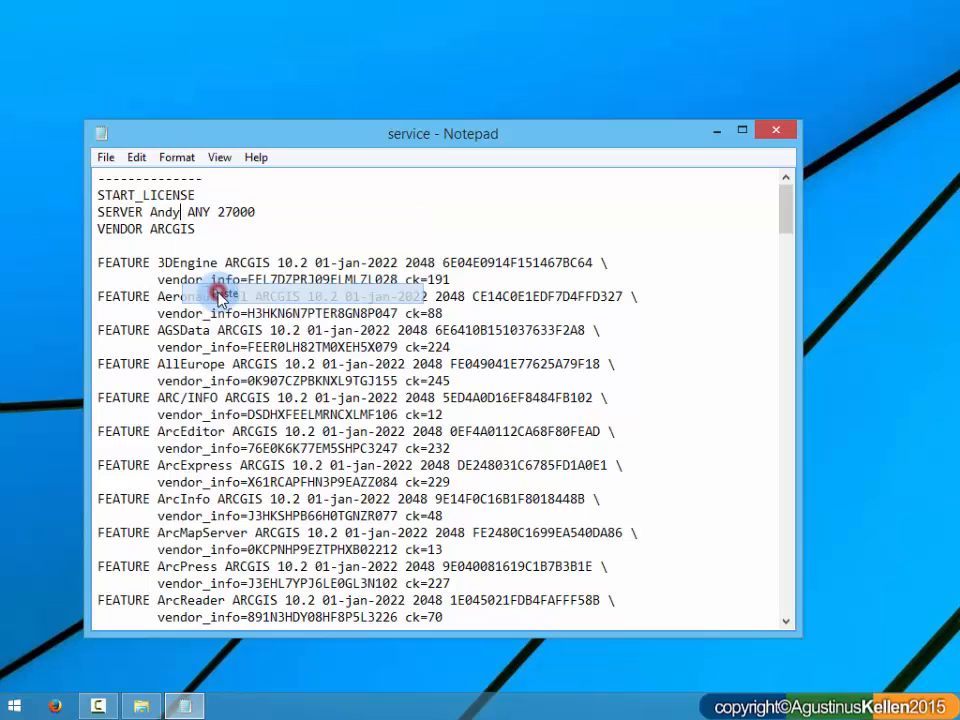
left_click(106, 160)
left_click(132, 220)
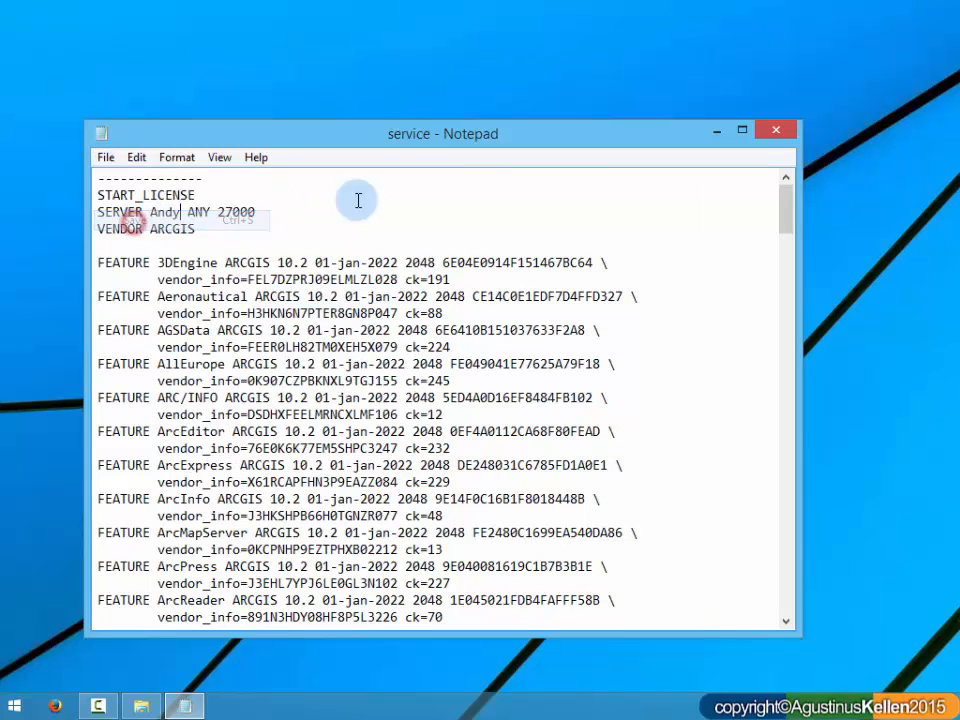
left_click(785, 136)
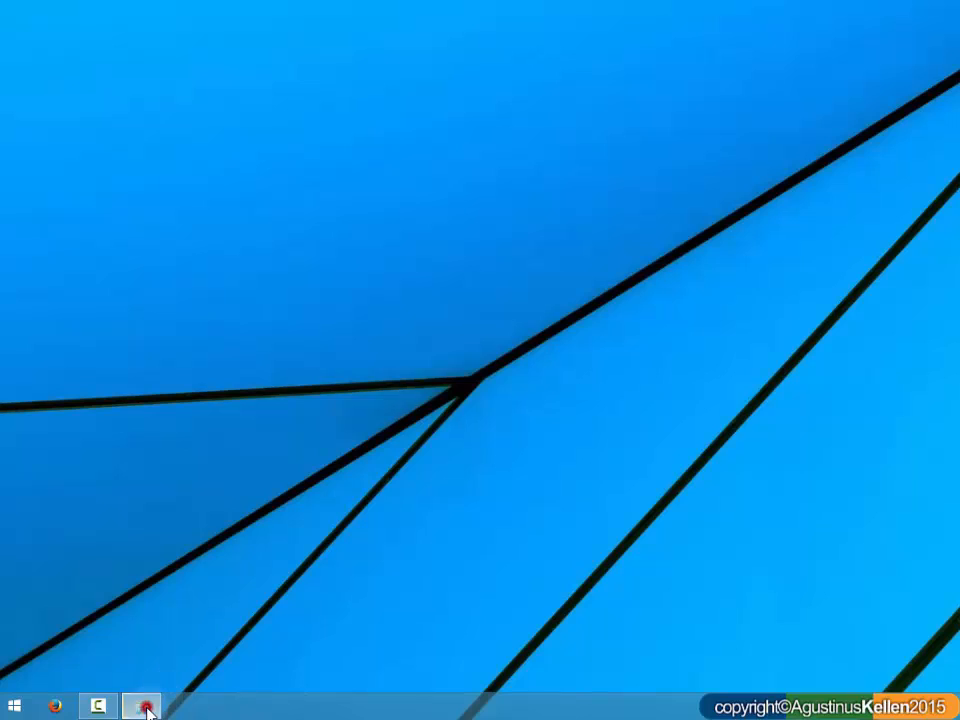
Step: Cut the edited service text file from the root of drive My_World (D:)
left_click(141, 705)
left_click_drag(618, 40, 292, 24)
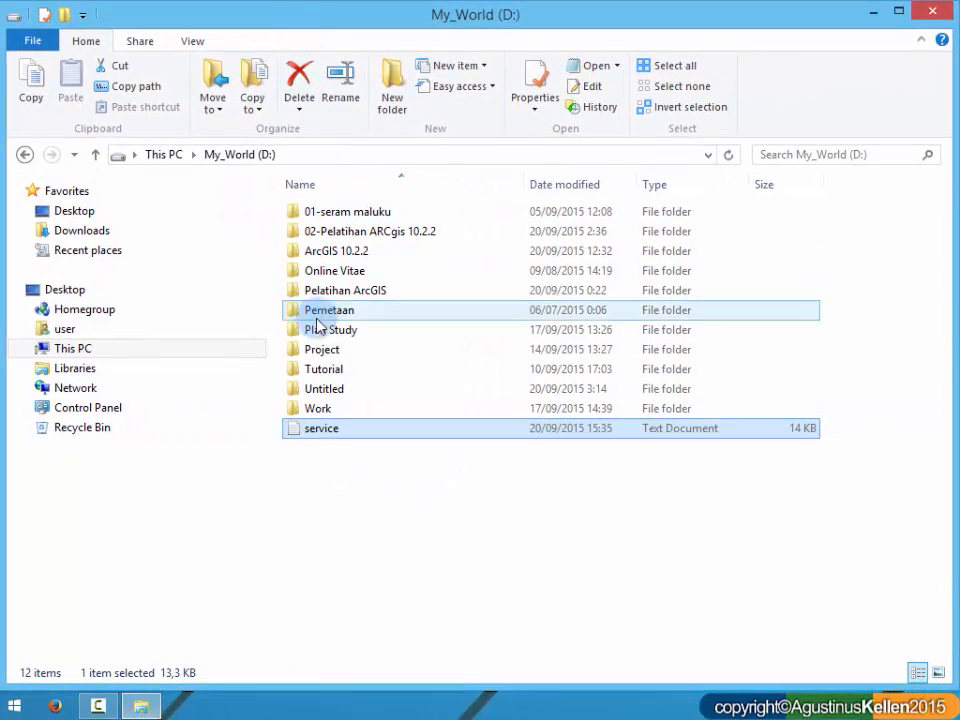
right_click(316, 427)
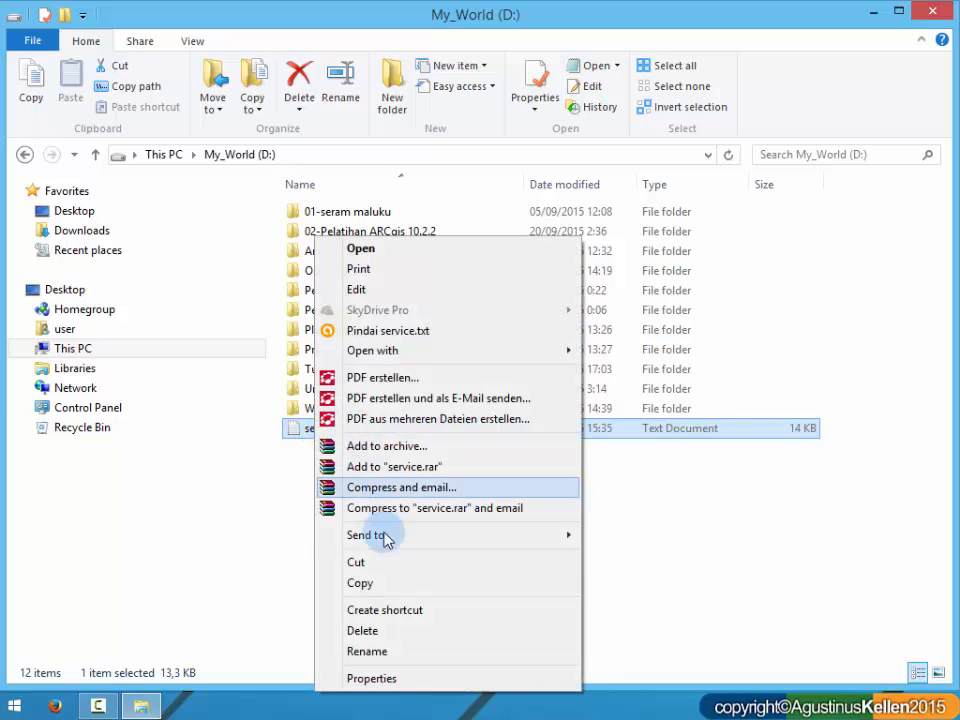
left_click(369, 583)
right_click(338, 428)
left_click(396, 566)
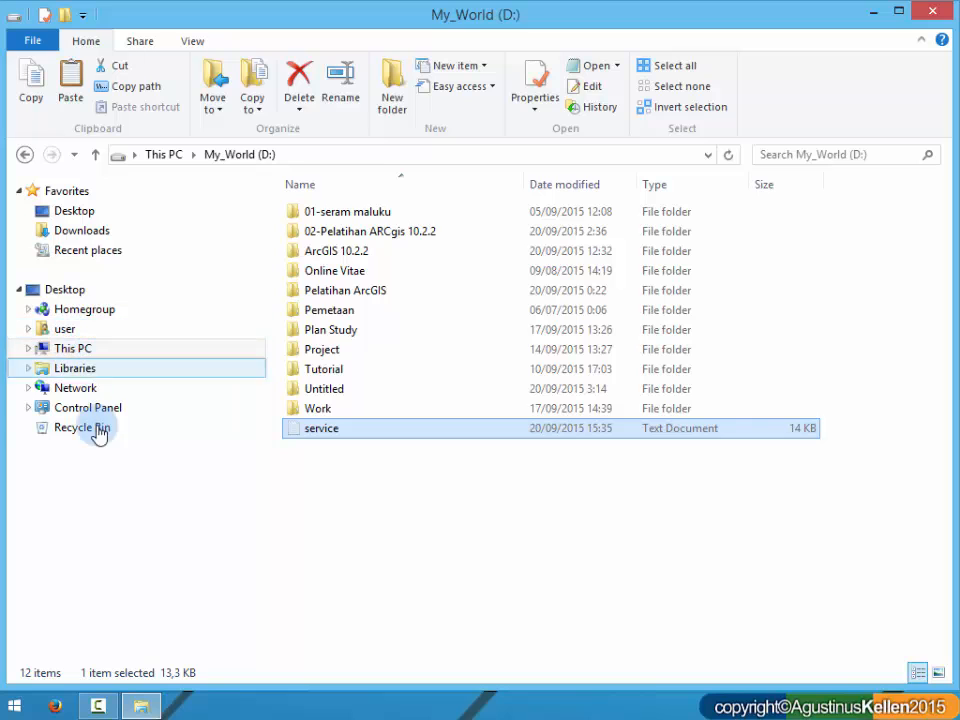
Step: Go to the folder C:\Program Files (x86)\ArcGIS\License10.2\bin
left_click(71, 346)
left_click(22, 349)
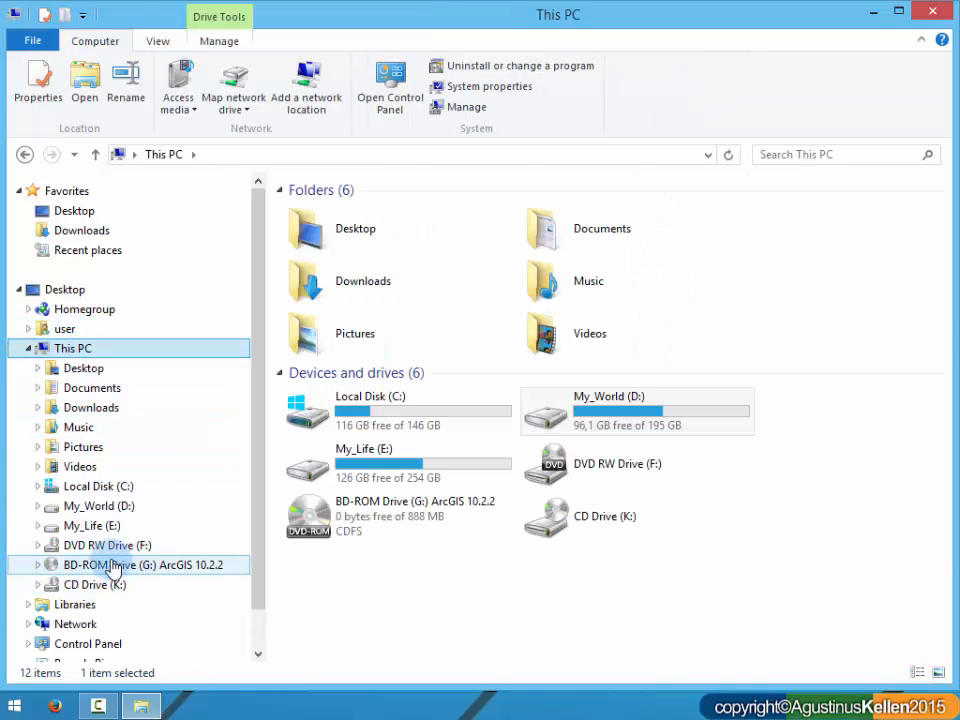
left_click(118, 487)
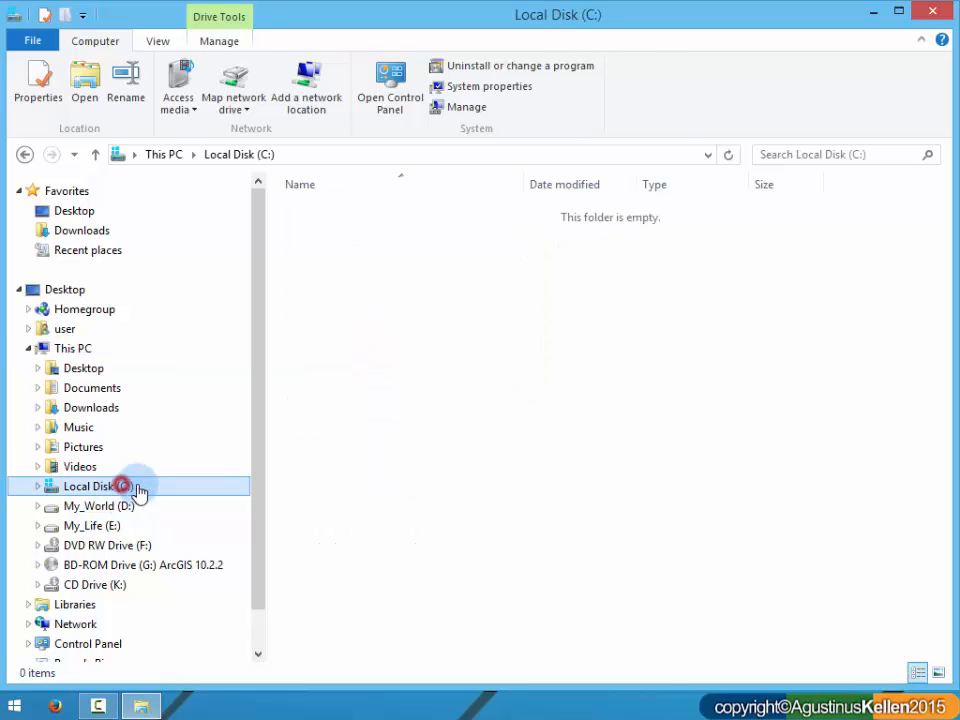
double_click(390, 294)
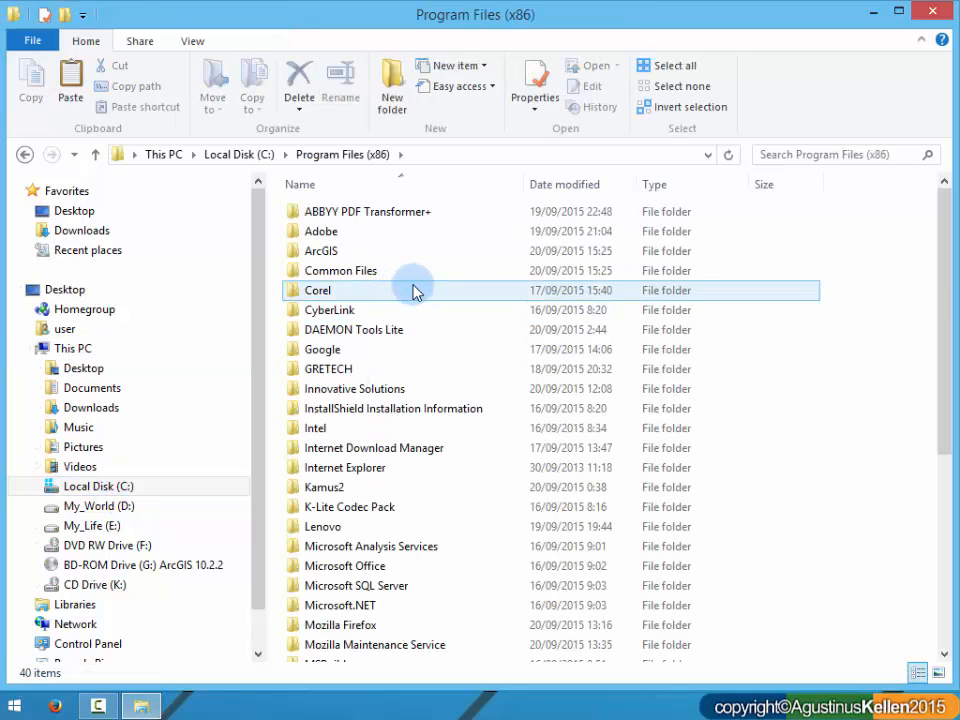
double_click(383, 251)
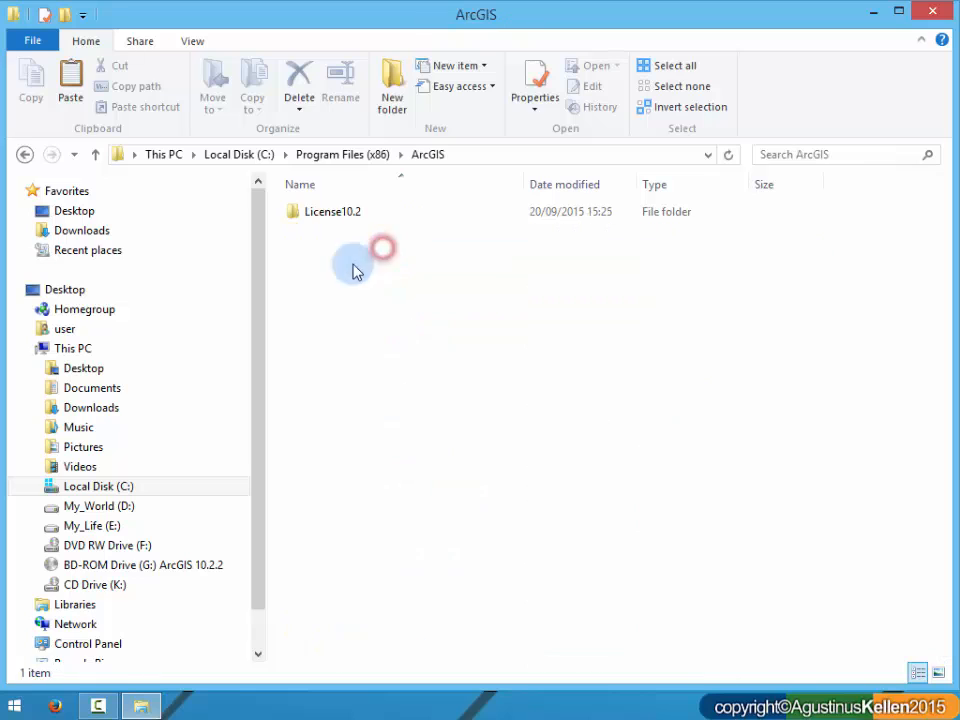
double_click(322, 216)
double_click(339, 212)
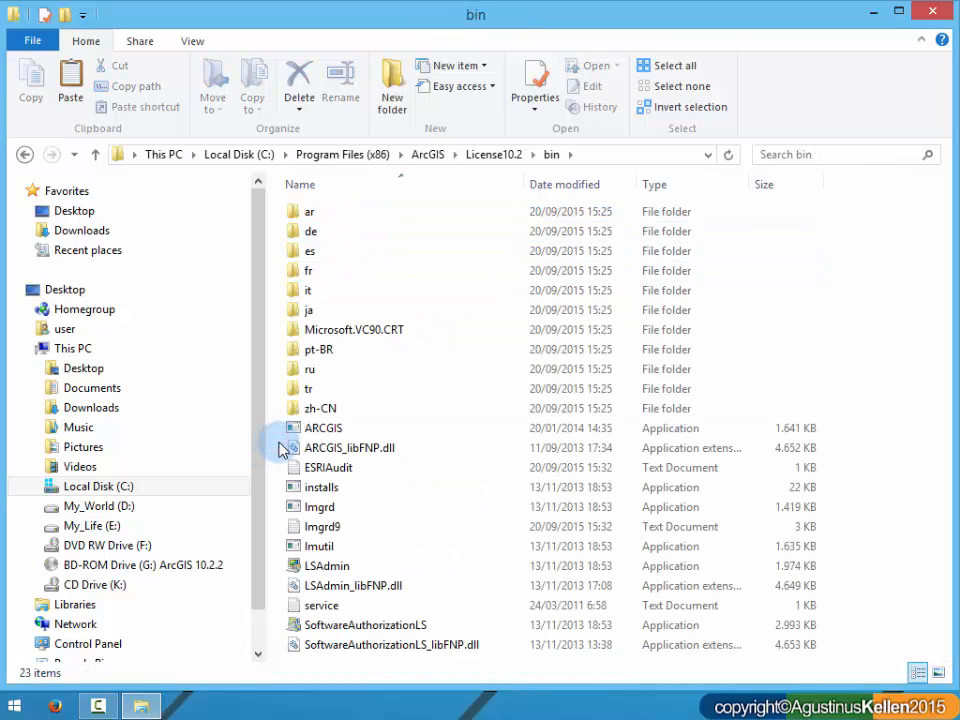
Step: Paste the service file into the bin folder, replacing the existing service.txt and granting administrator permission
right_click(277, 455)
left_click(349, 316)
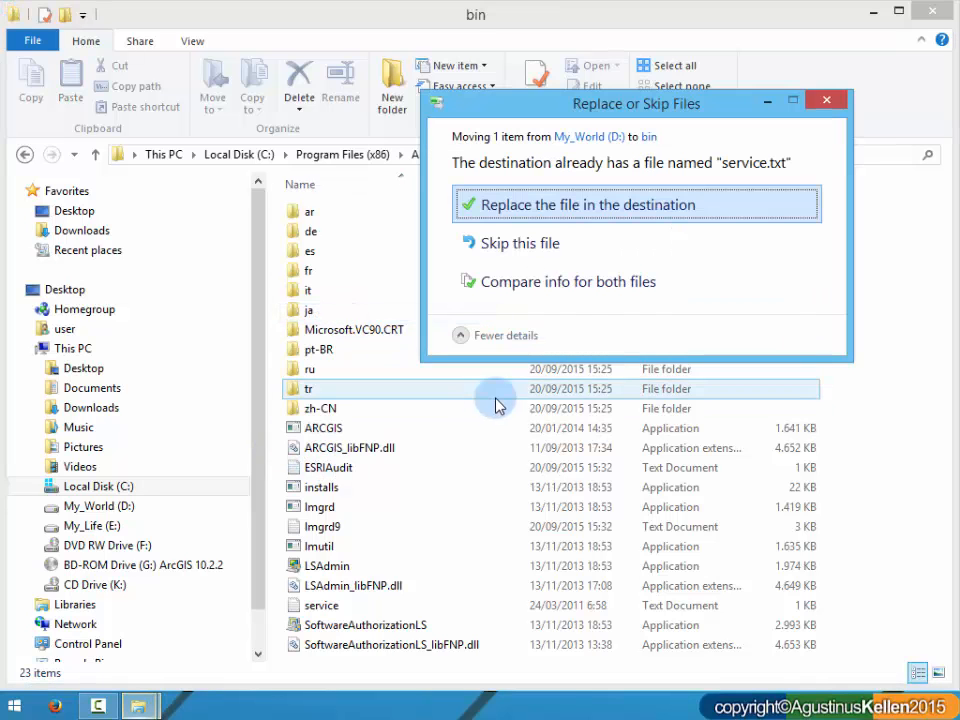
left_click(587, 218)
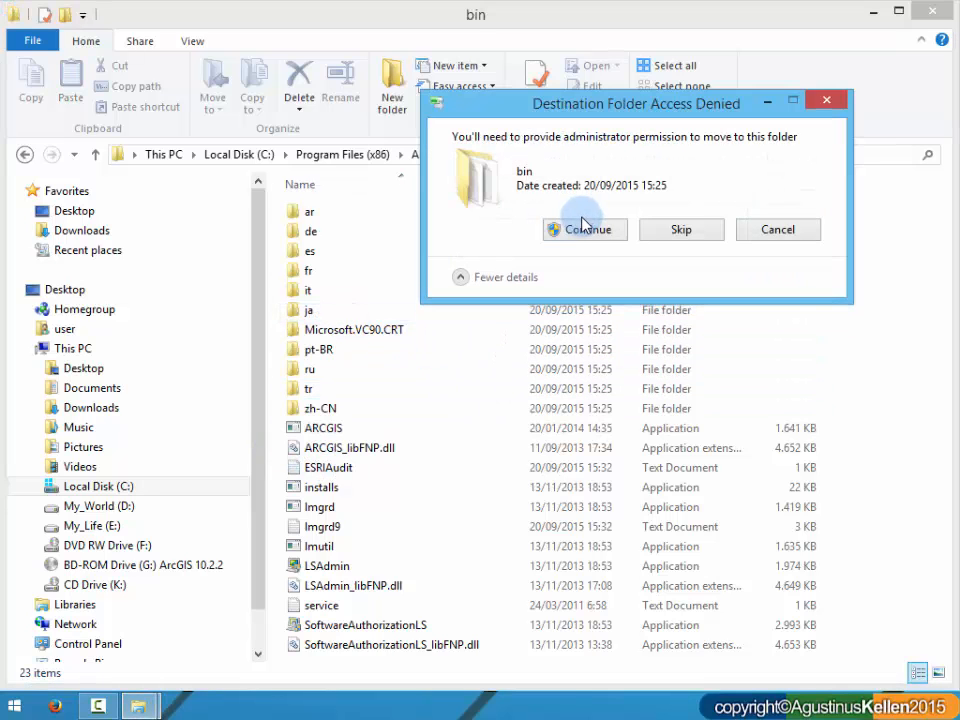
left_click(588, 232)
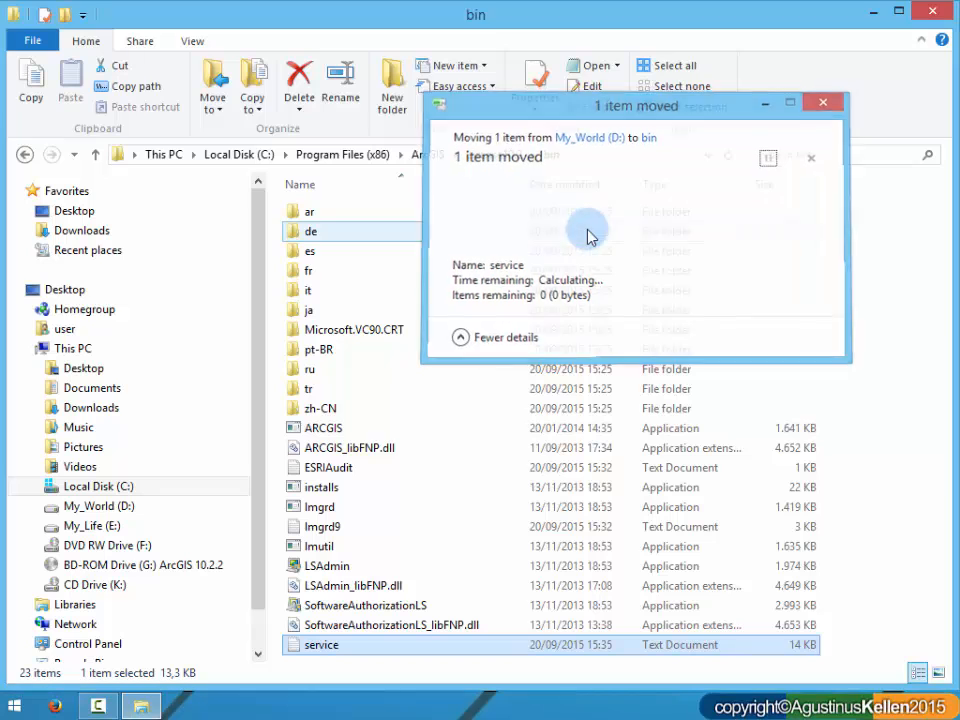
left_click(270, 547)
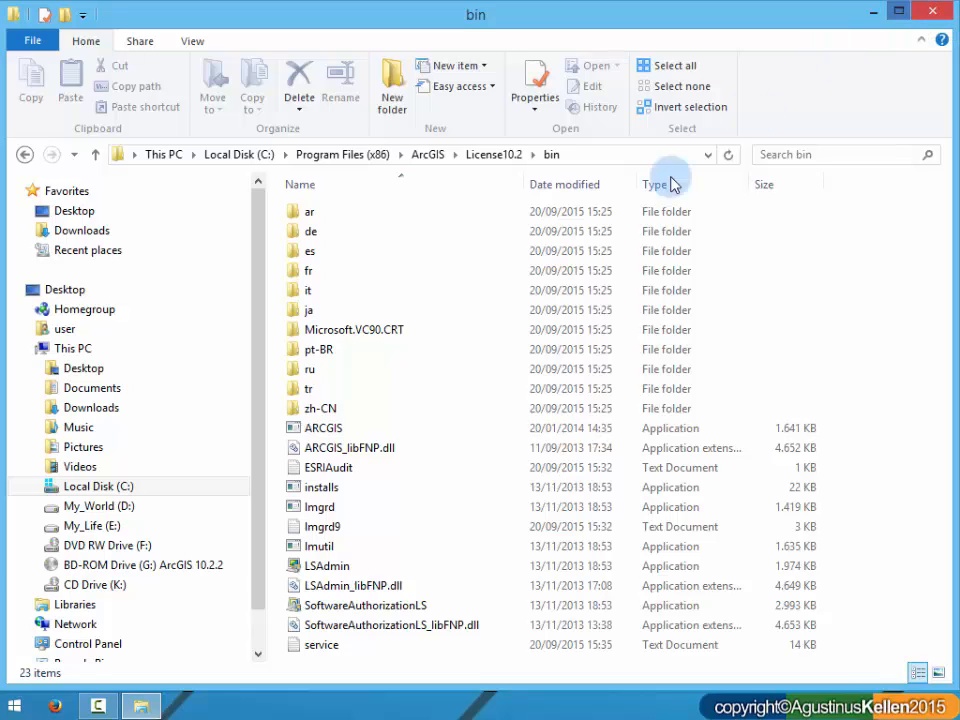
Step: Show the BD-ROM drive (G:) in the file window and launch the ArcGIS License Server Administrator from the installed apps
left_click(170, 572)
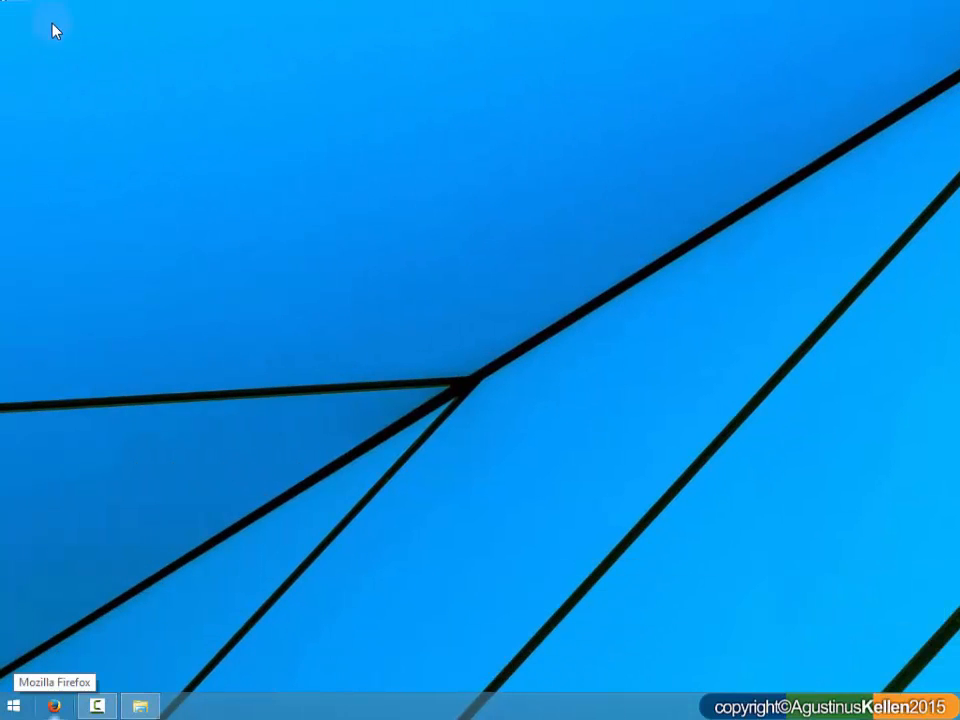
key("super")
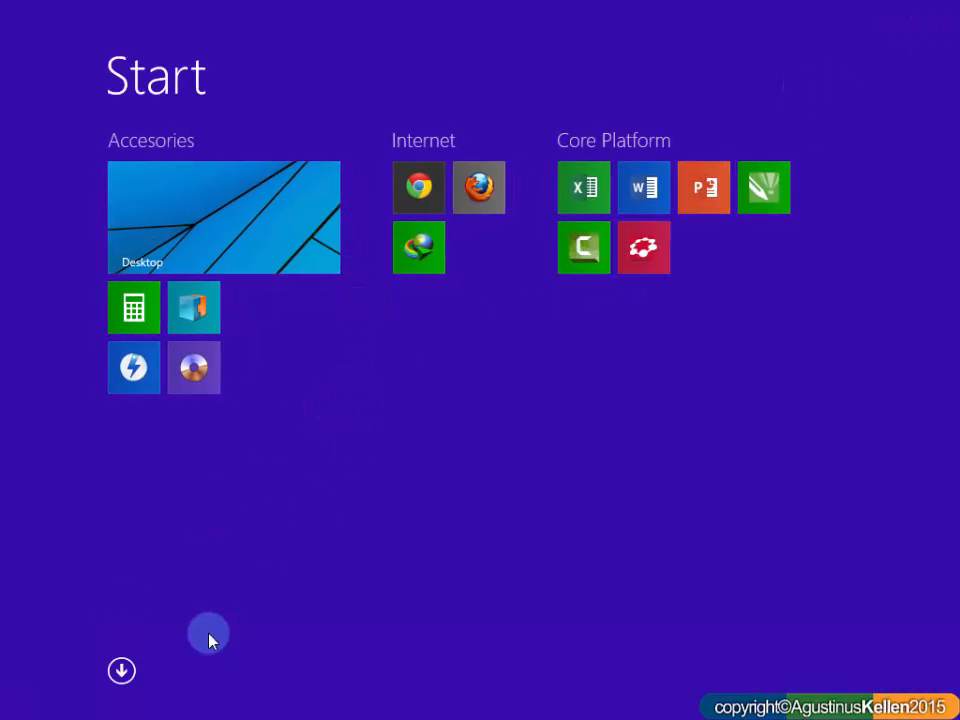
left_click(122, 670)
scroll(266, 490, "down", 5)
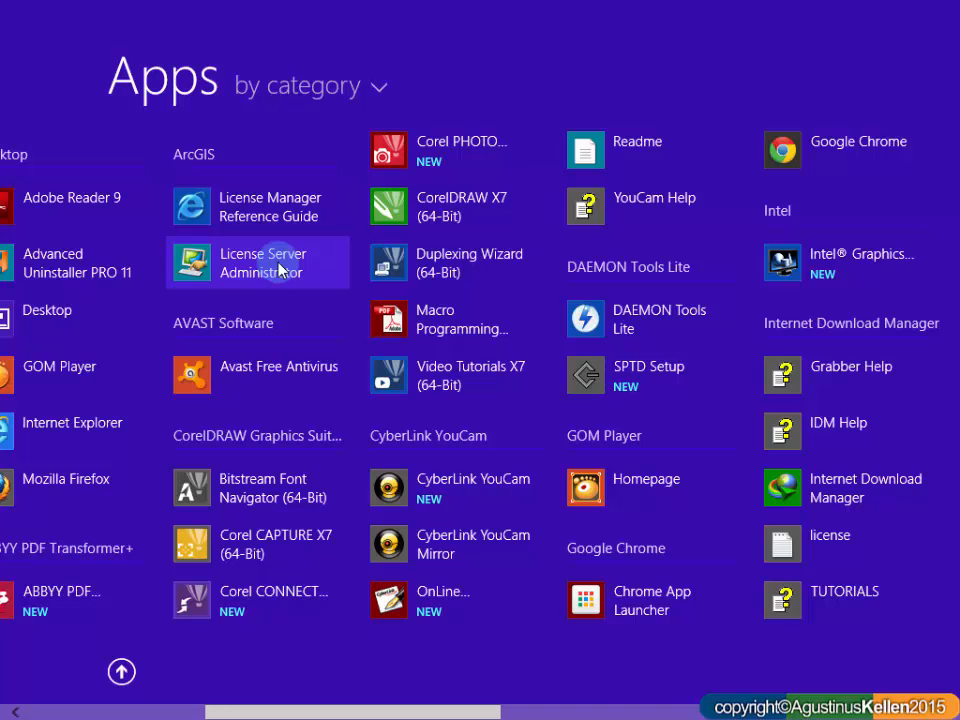
left_click(281, 270)
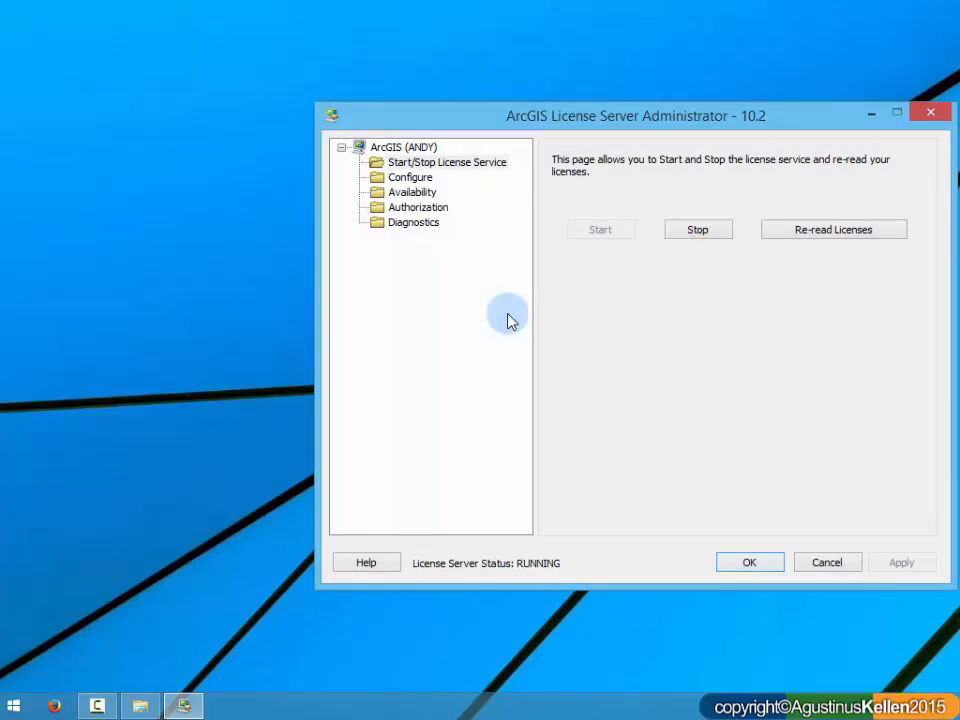
Step: Re-read the licenses for the license service and close the License Server Administrator with OK
left_click_drag(757, 125, 507, 81)
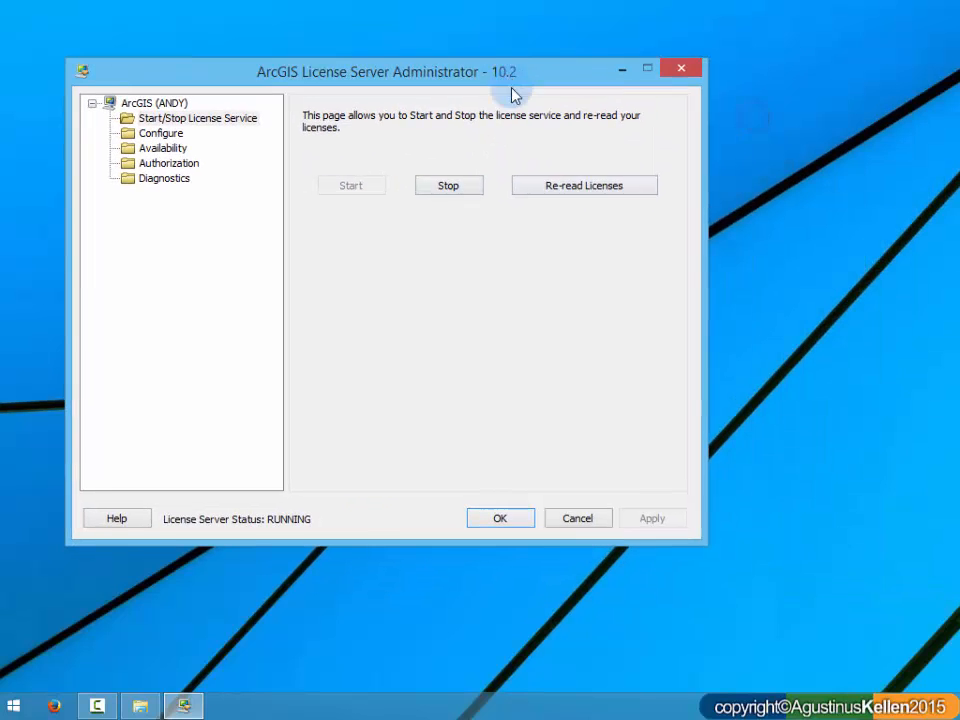
left_click(551, 185)
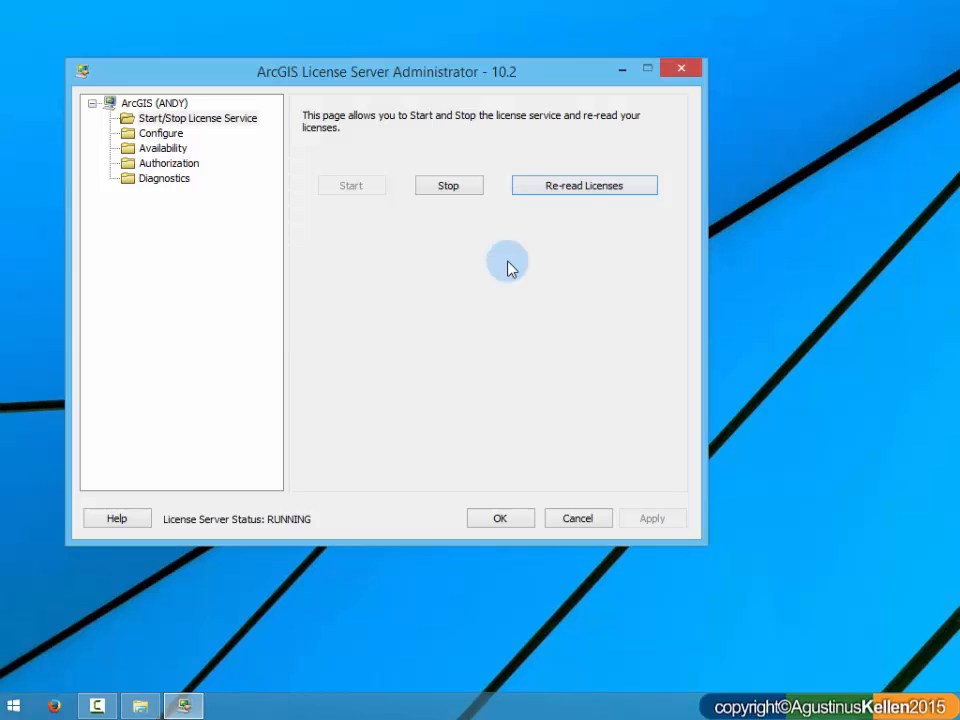
left_click(524, 517)
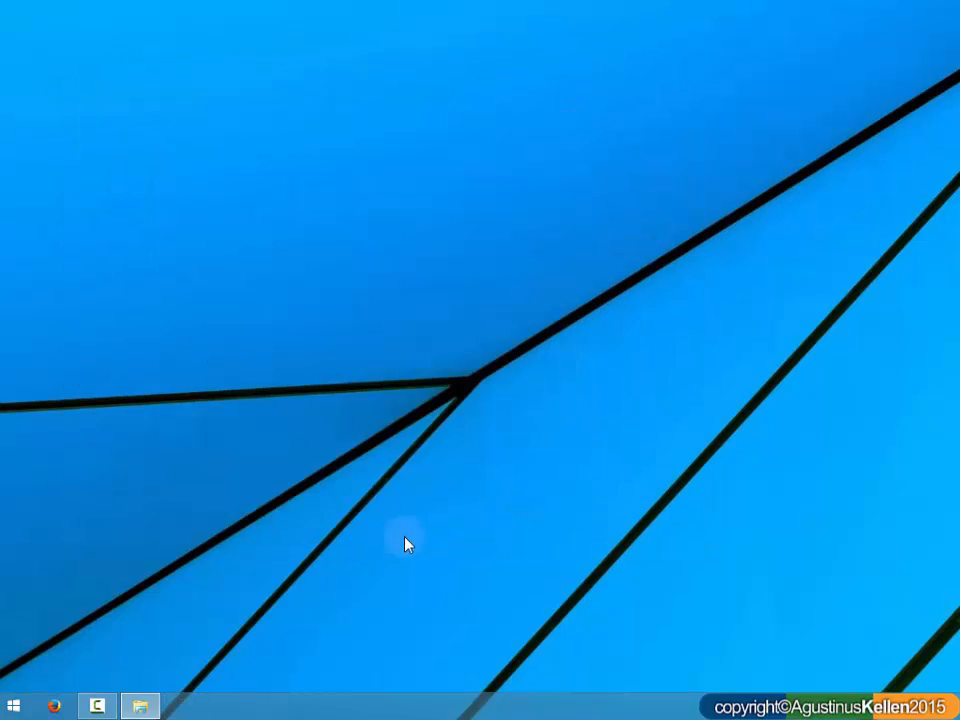
Step: Open ArcGIS_Desktop_10.2.2\ArcGIS 10.2.2 desktop on the BD-ROM drive (G:) in File Explorer
left_click(137, 708)
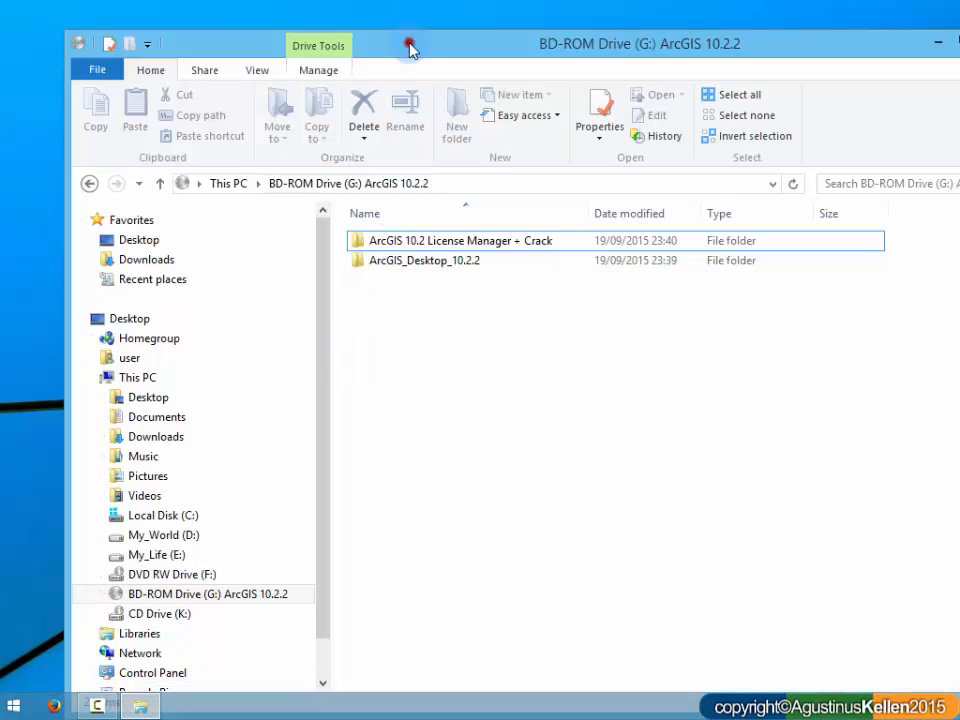
left_click_drag(411, 43, 317, 25)
double_click(340, 237)
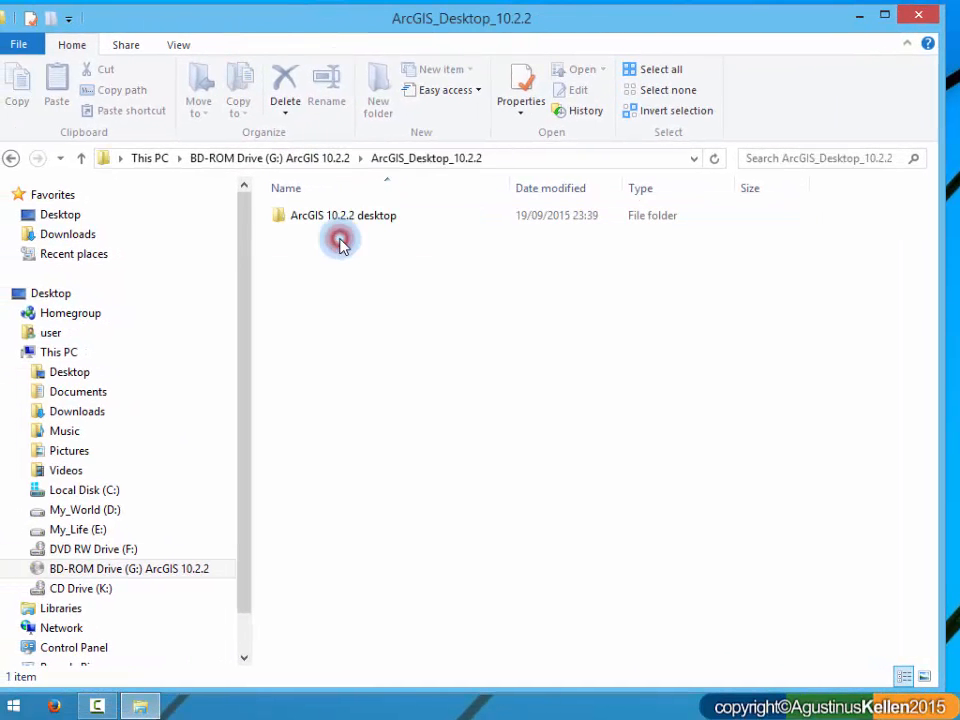
double_click(364, 216)
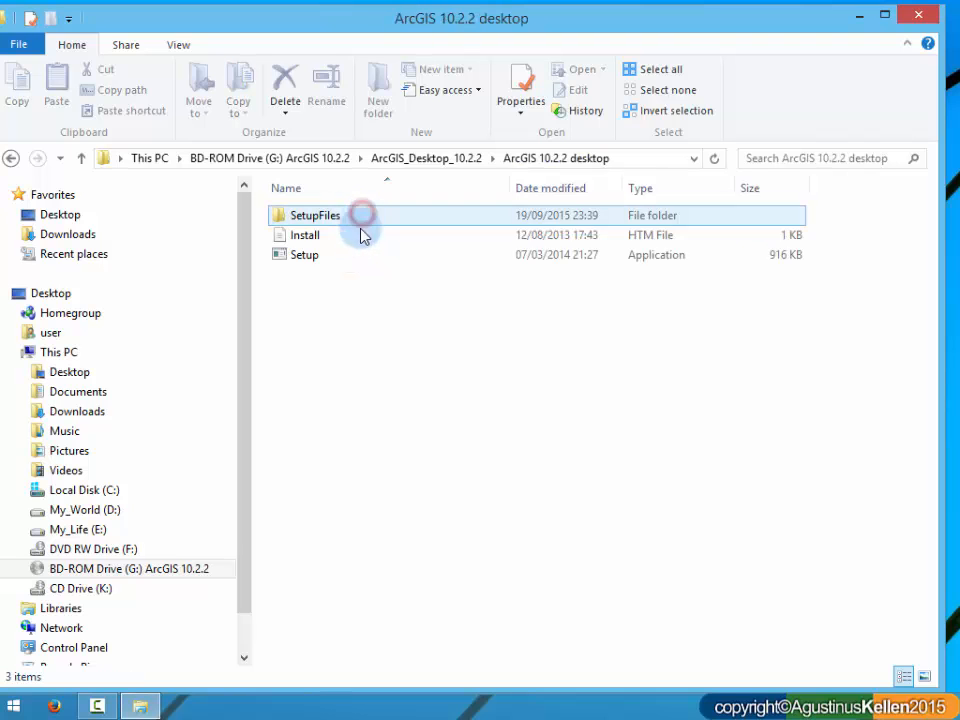
Step: Go back to the root of BD-ROM Drive (G:) and reopen ArcGIS_Desktop_10.2.2\ArcGIS 10.2.2 desktop
left_click(11, 158)
left_click(11, 158)
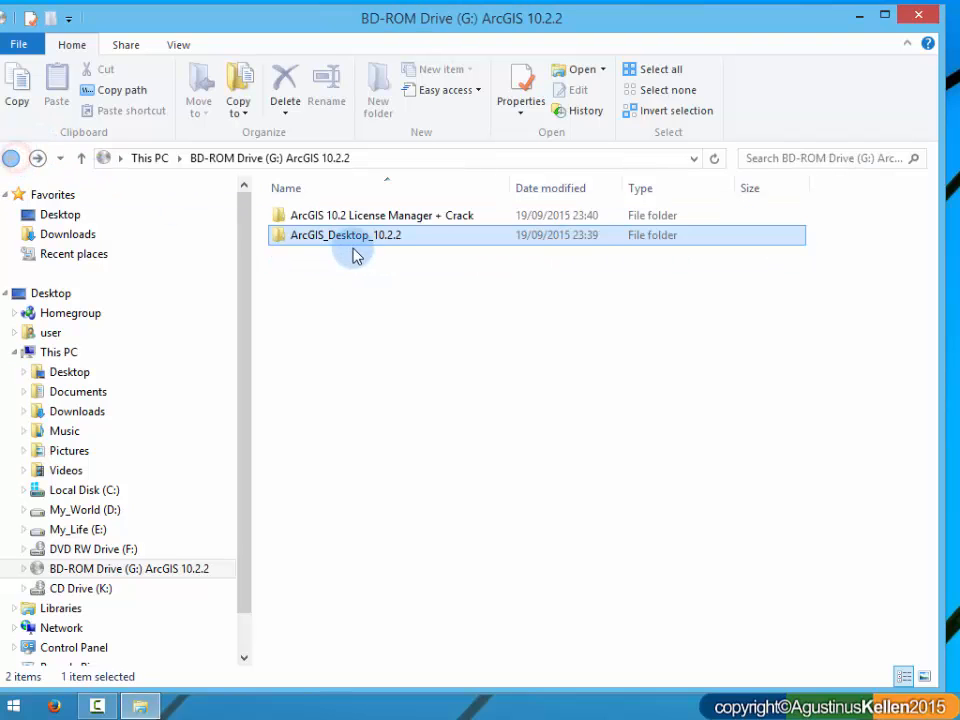
double_click(370, 237)
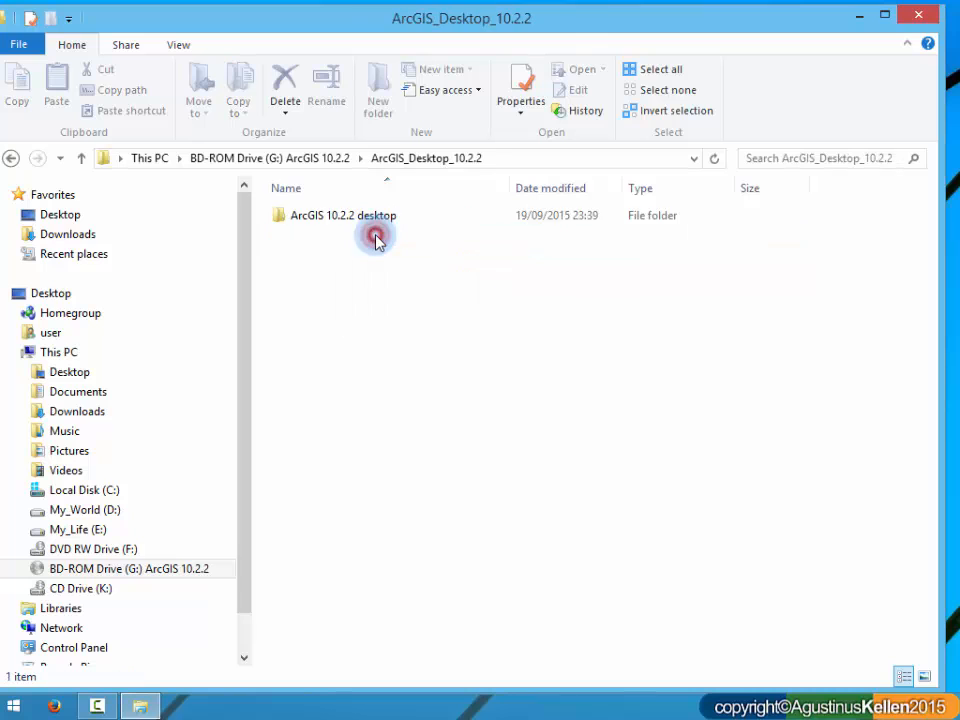
left_click(350, 217)
double_click(364, 219)
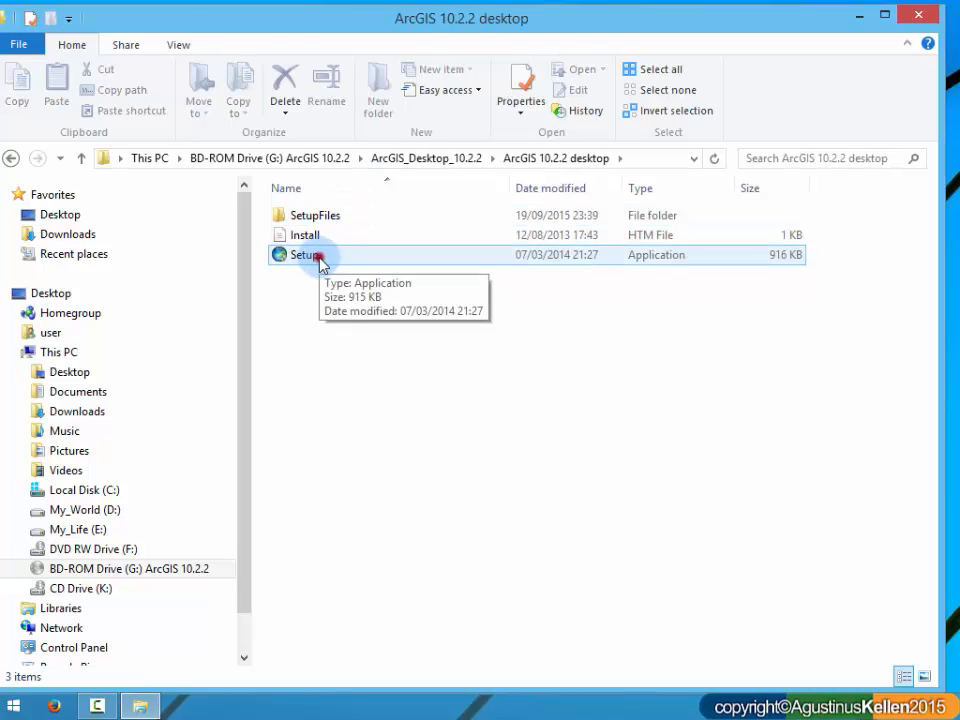
Step: Run Setup from the ArcGIS 10.2.2 desktop folder and minimize the File Explorer window behind the installer
left_click(305, 255)
double_click(310, 256)
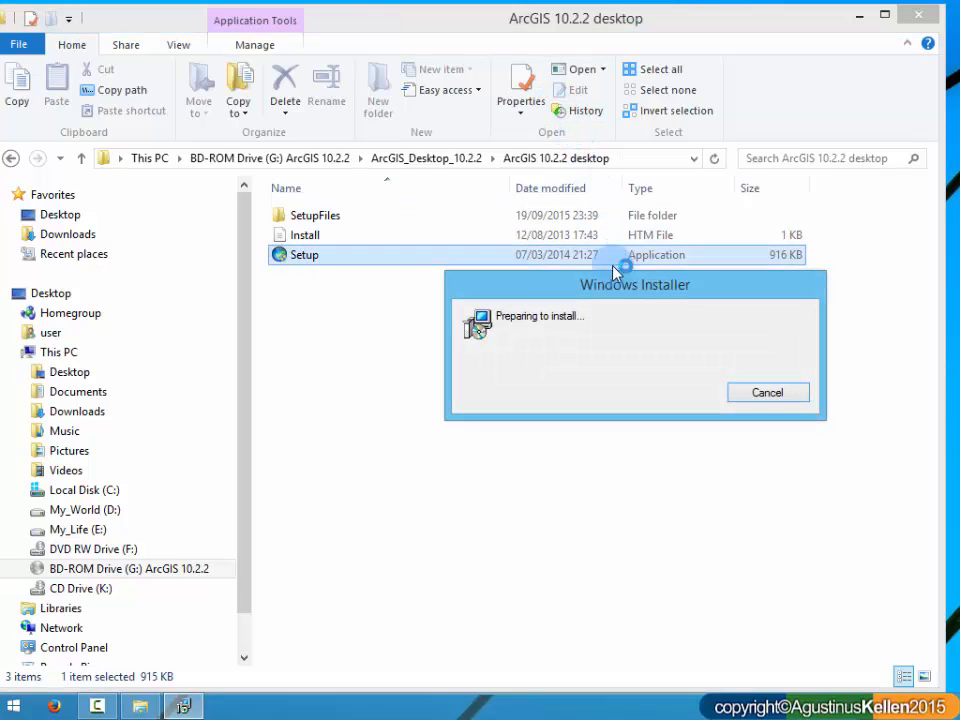
mouse_move(606, 287)
left_mouse_down()
mouse_move(518, 249)
mouse_move(477, 245)
left_mouse_up()
left_click(492, 295)
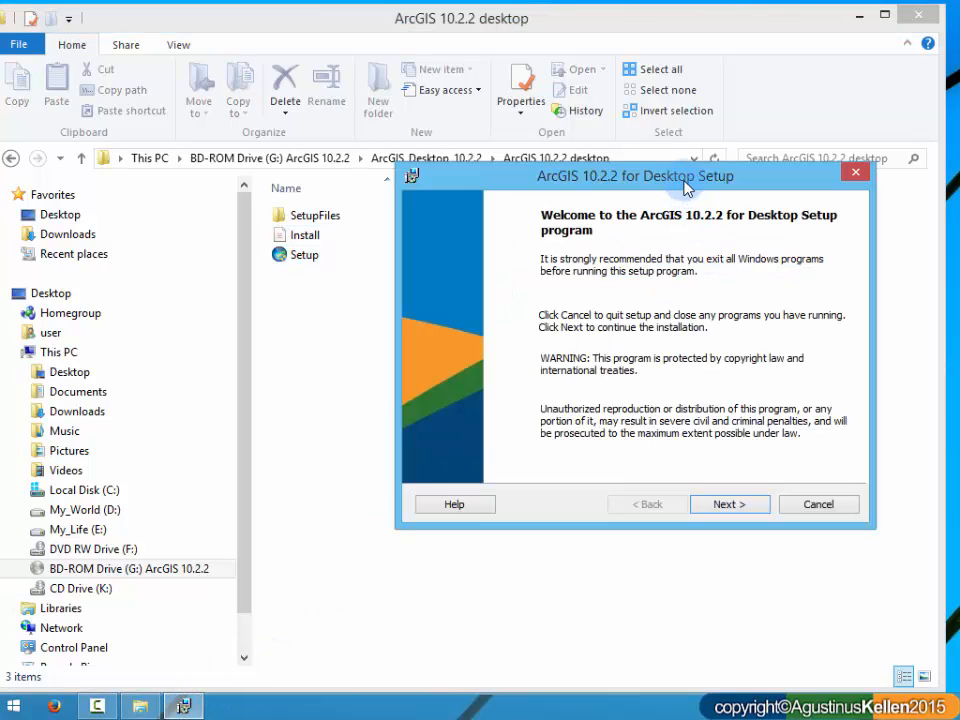
left_click_drag(680, 178, 527, 118)
left_click(864, 18)
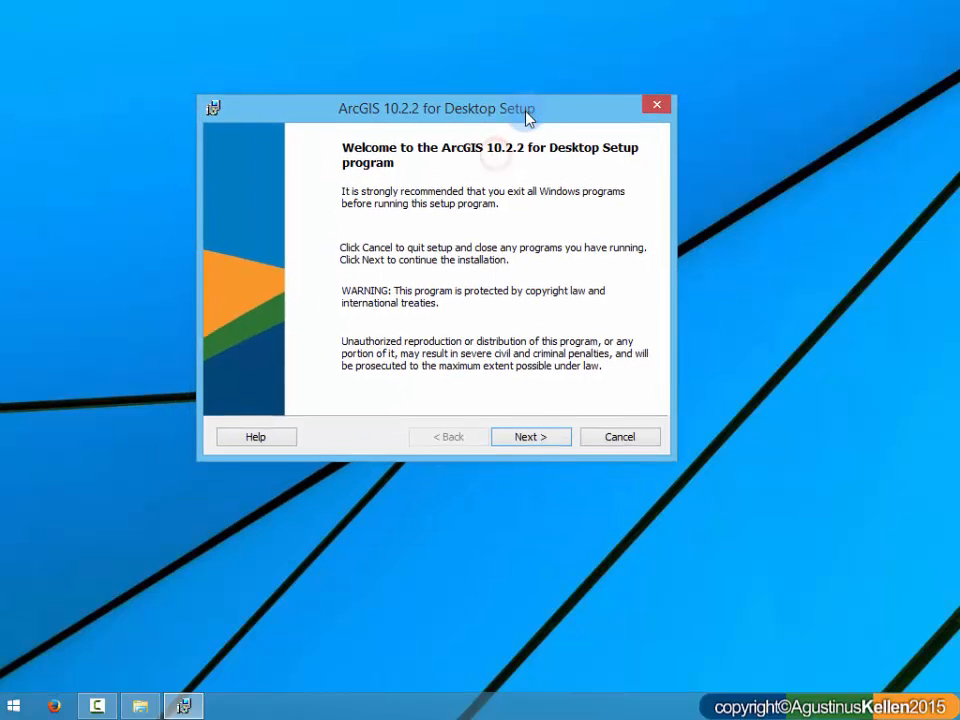
Step: Start the Complete installation, accepting the license agreement, keeping C:\Python27\ for Python and opting out of the Esri User Experience Improvement program
left_click(538, 437)
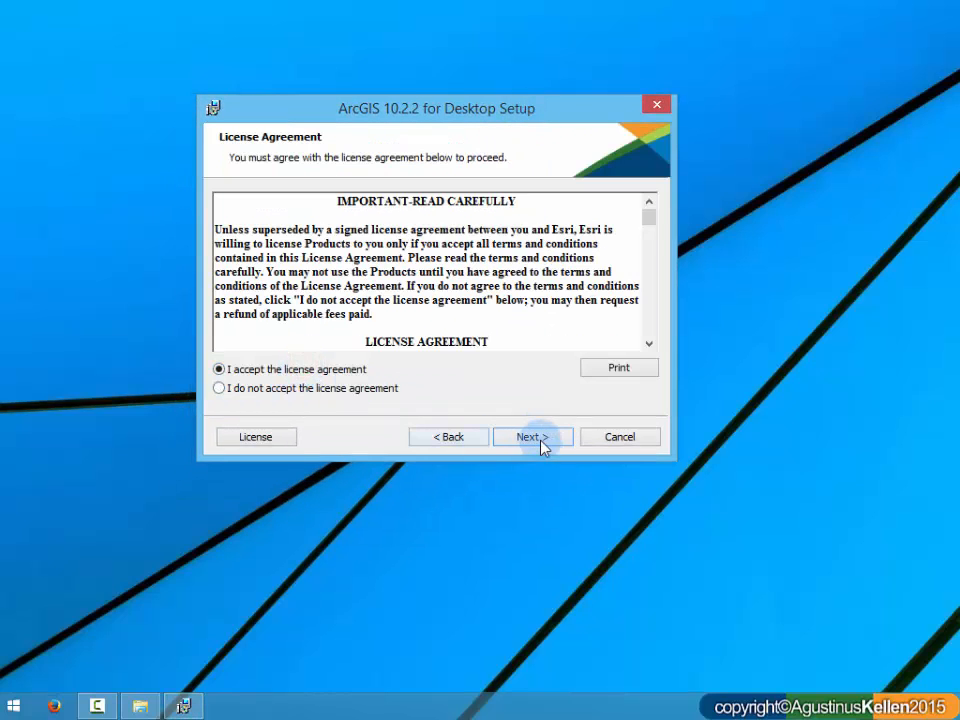
left_click(540, 440)
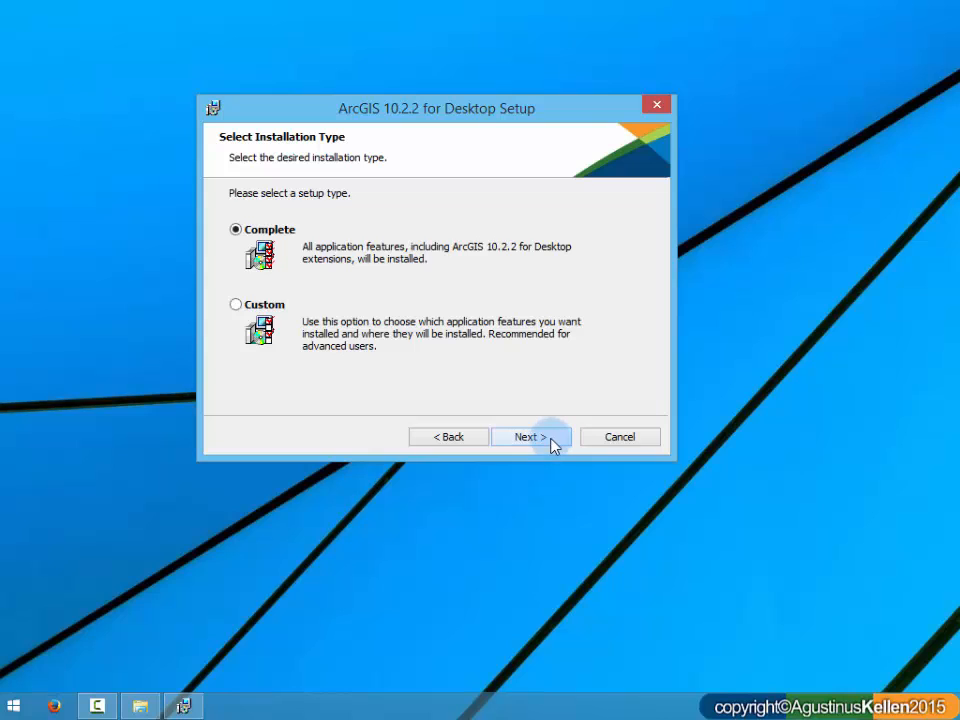
left_click(550, 437)
left_click(545, 438)
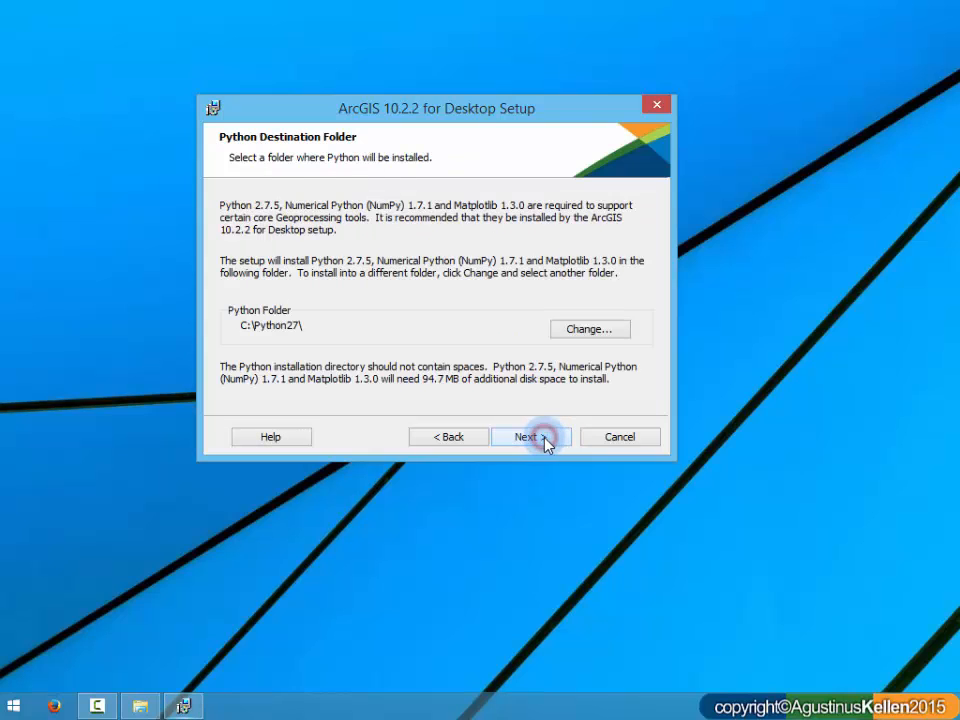
left_click(546, 442)
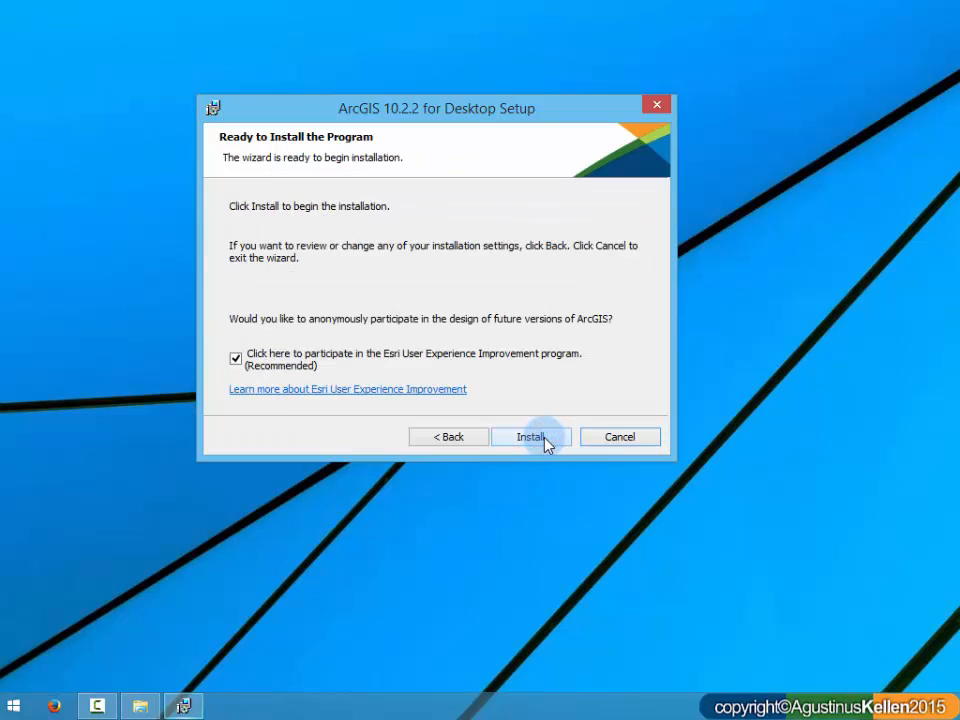
left_click(235, 361)
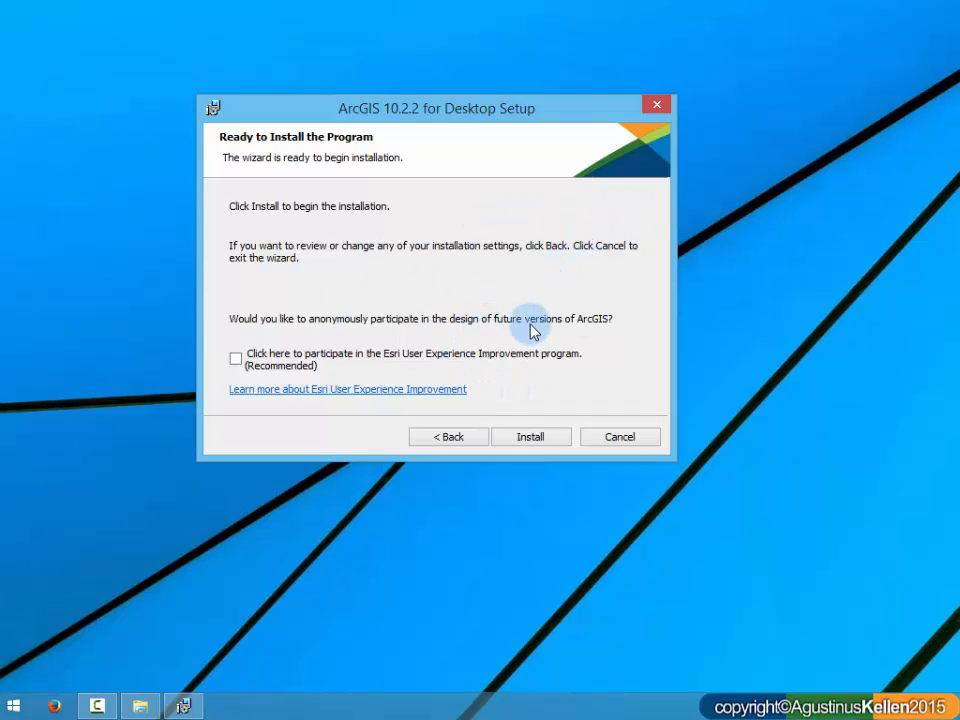
left_click(535, 441)
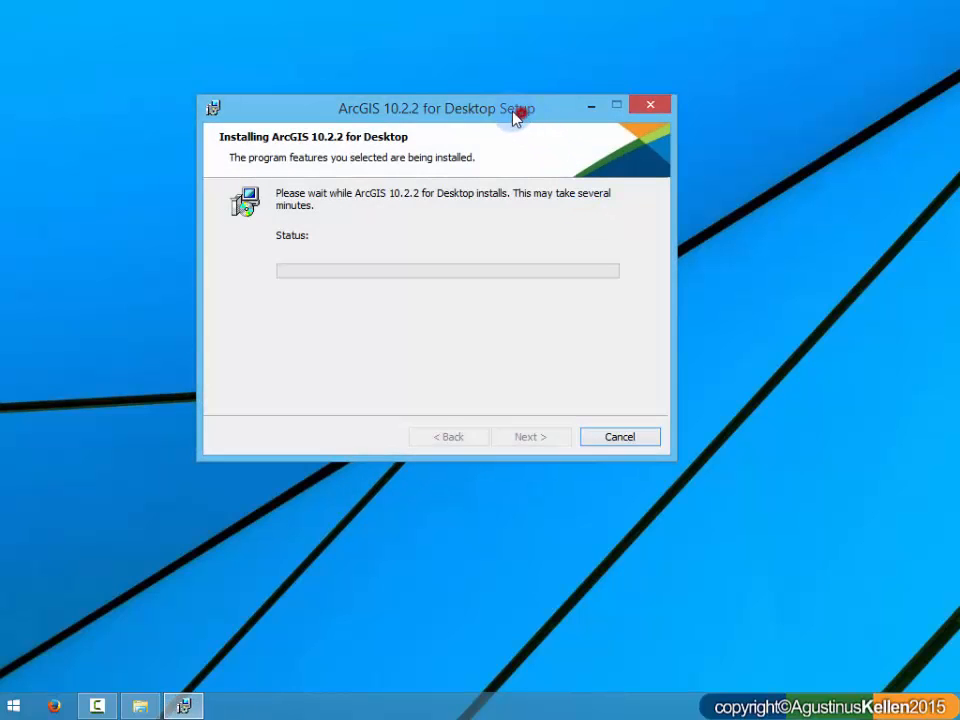
left_click_drag(514, 111, 470, 115)
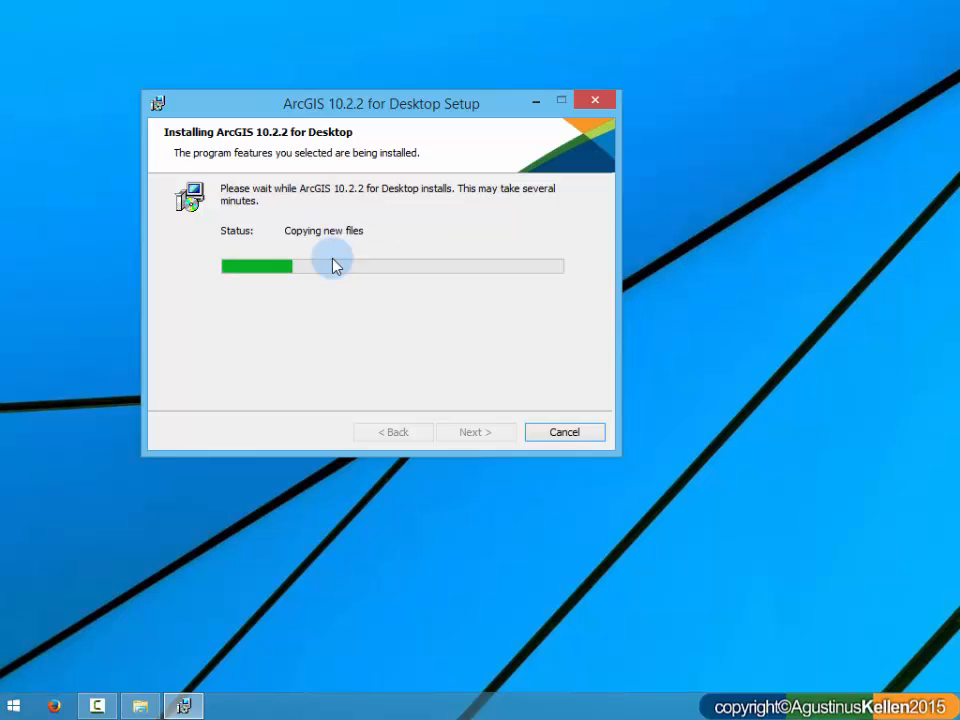
left_click_drag(372, 110, 366, 152)
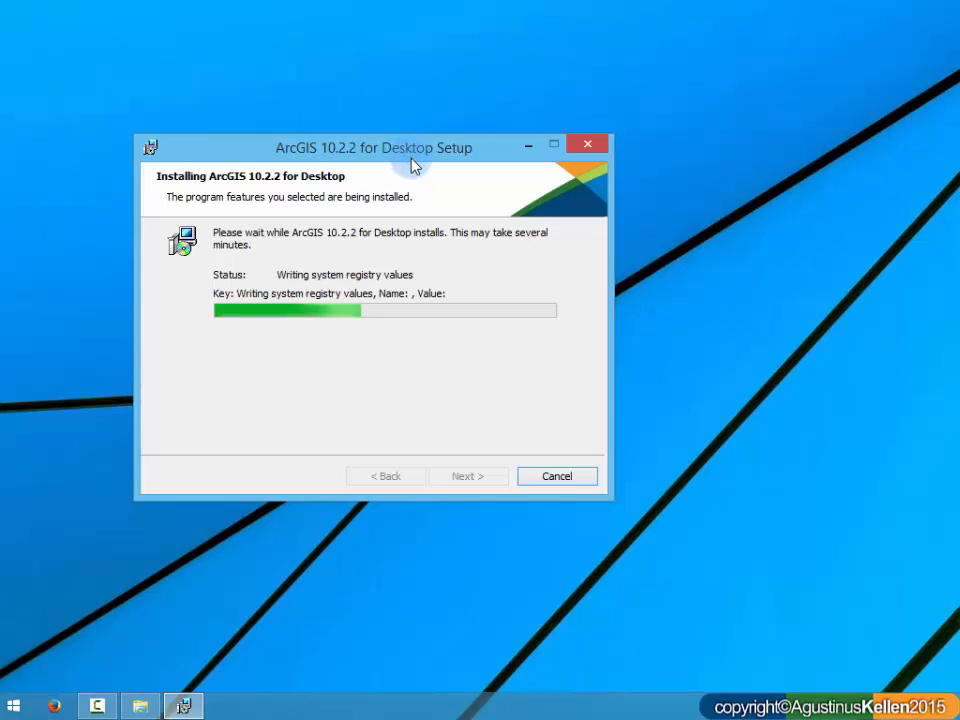
left_click_drag(413, 153, 413, 172)
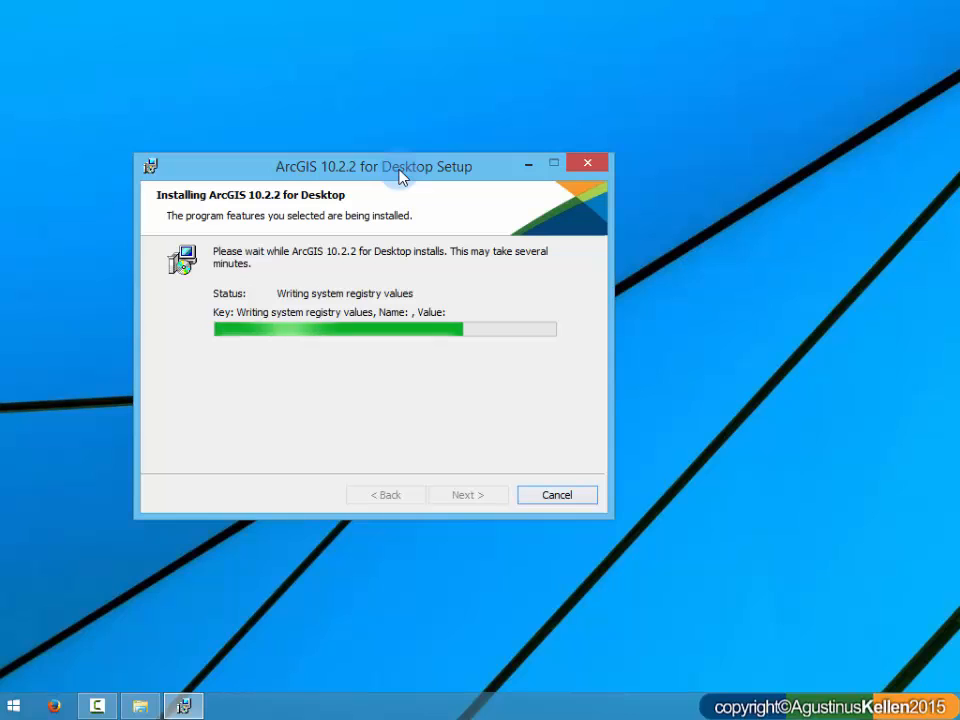
left_click_drag(400, 170, 411, 208)
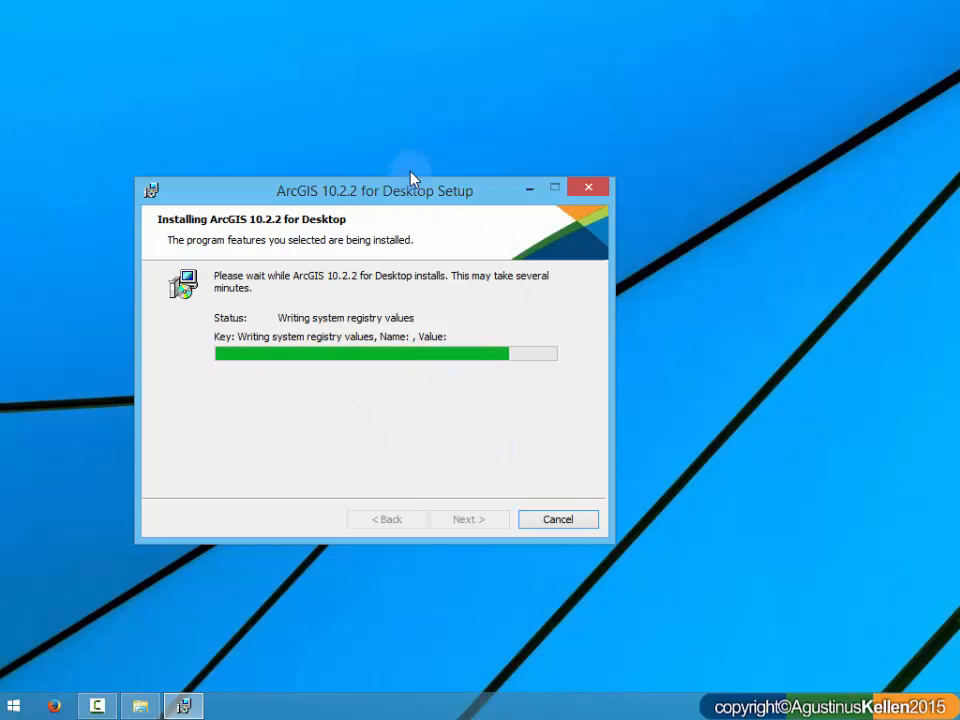
left_click_drag(375, 182, 345, 181)
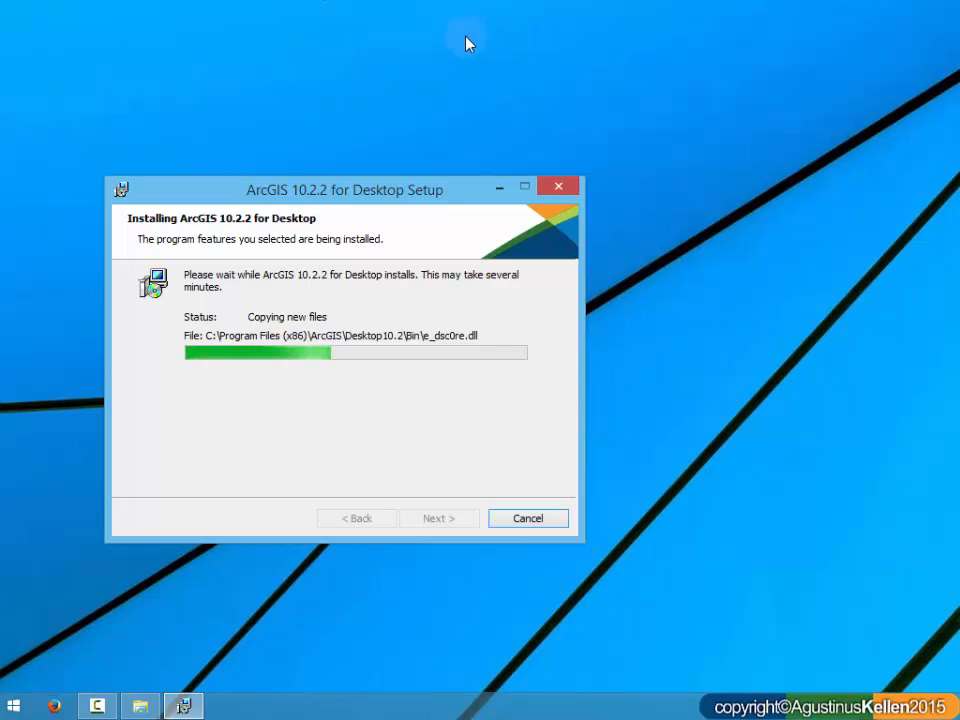
left_click_drag(387, 201, 401, 194)
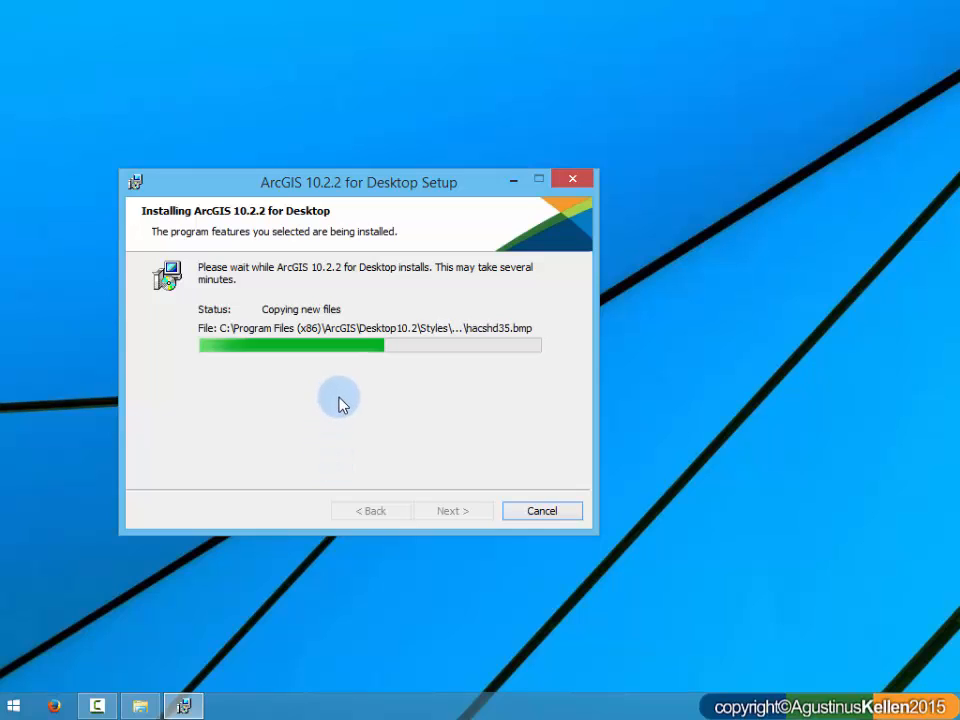
left_click(438, 213)
left_click_drag(438, 213, 529, 203)
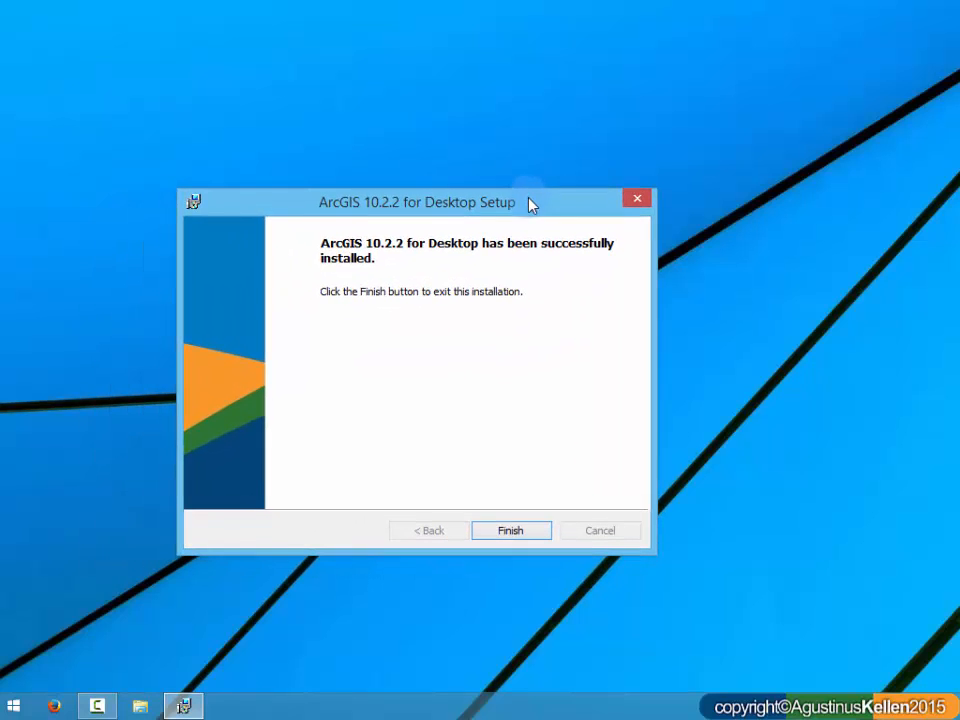
Step: Finish the desktop setup and try to confirm the ArcGIS Administrator Wizard with Advanced (ArcInfo) Concurrent Use
left_click(510, 530)
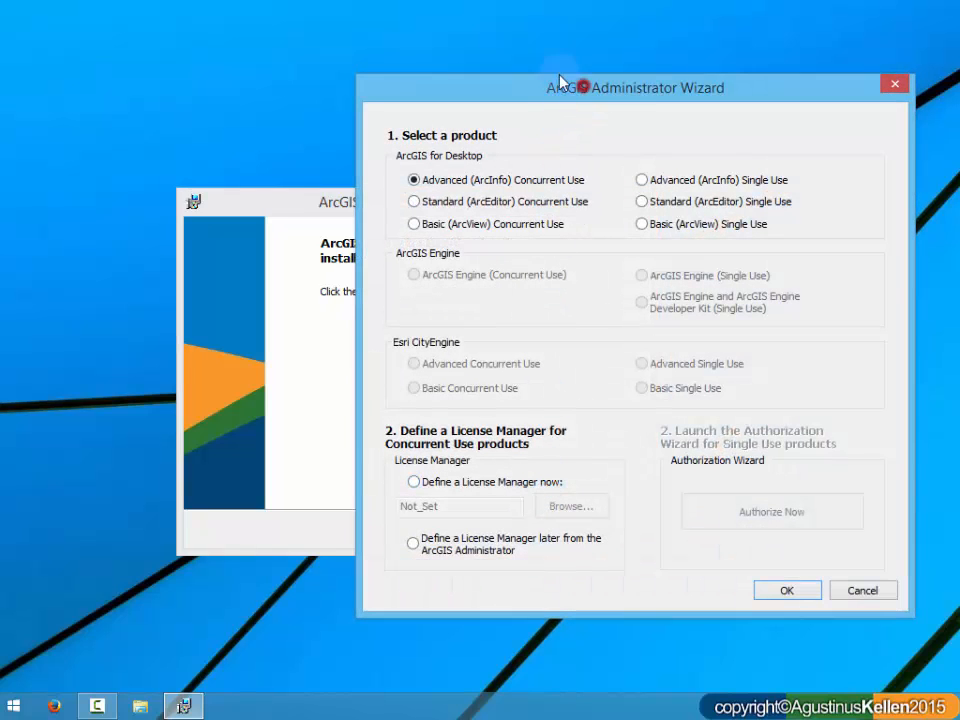
left_click_drag(560, 82, 354, 32)
left_click(584, 541)
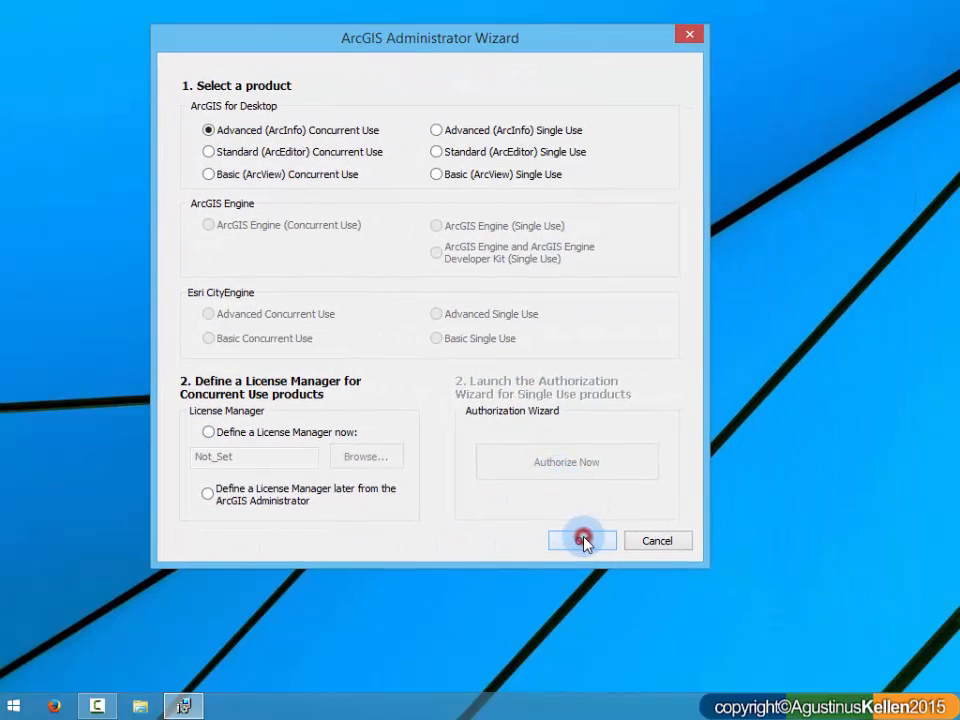
Step: Define the license manager now as 27000@localhost, confirm the wizard and close ArcGIS Administrator with OK
left_click(313, 436)
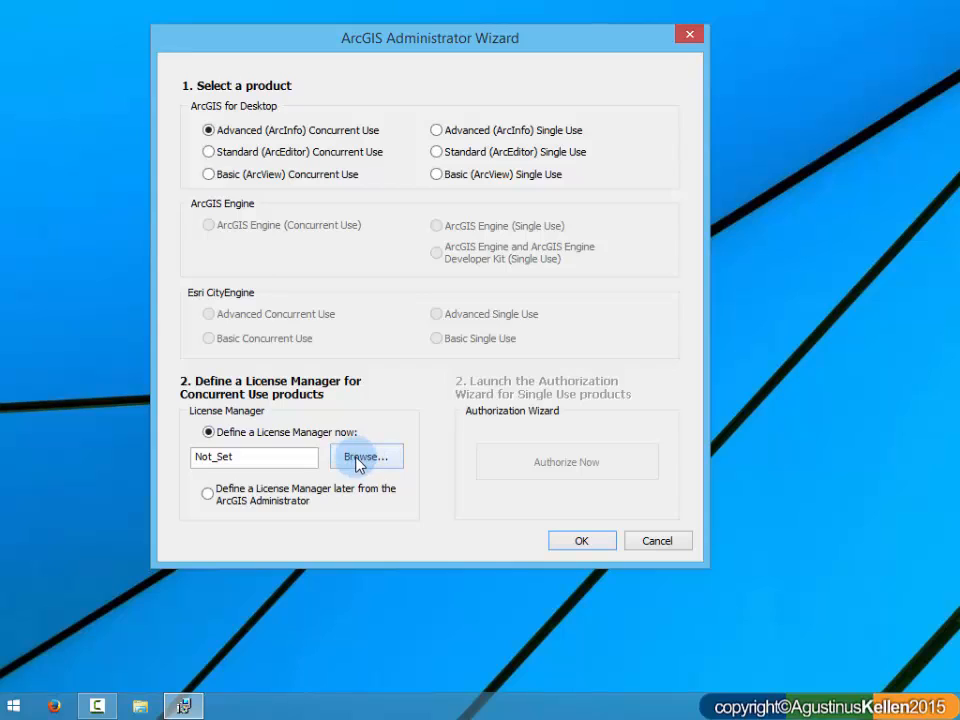
left_click_drag(302, 456, 113, 453)
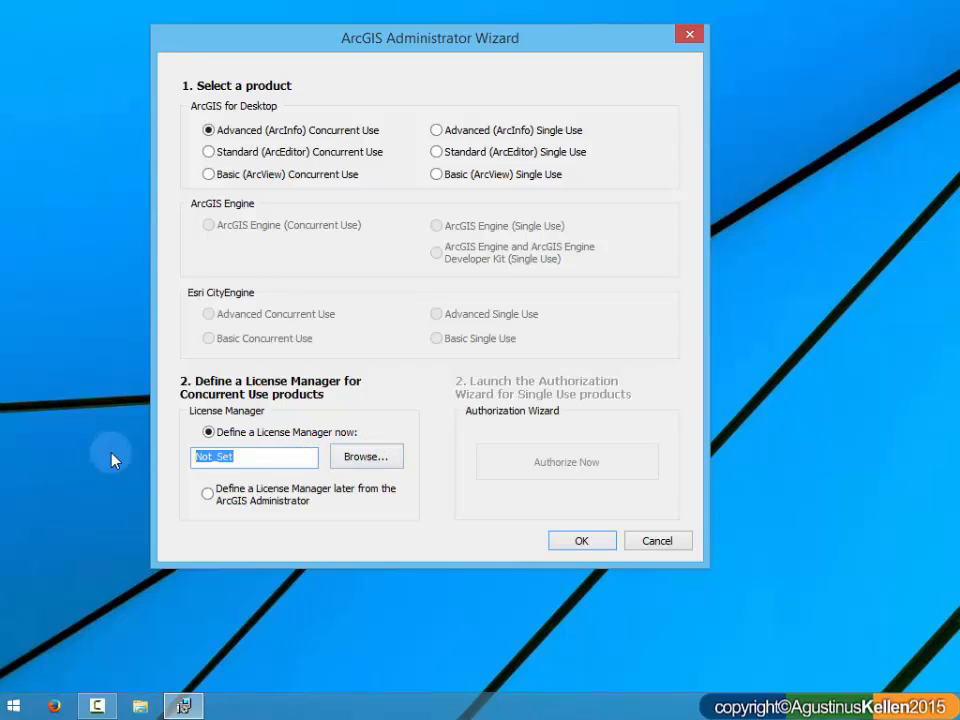
type("27000@localhost")
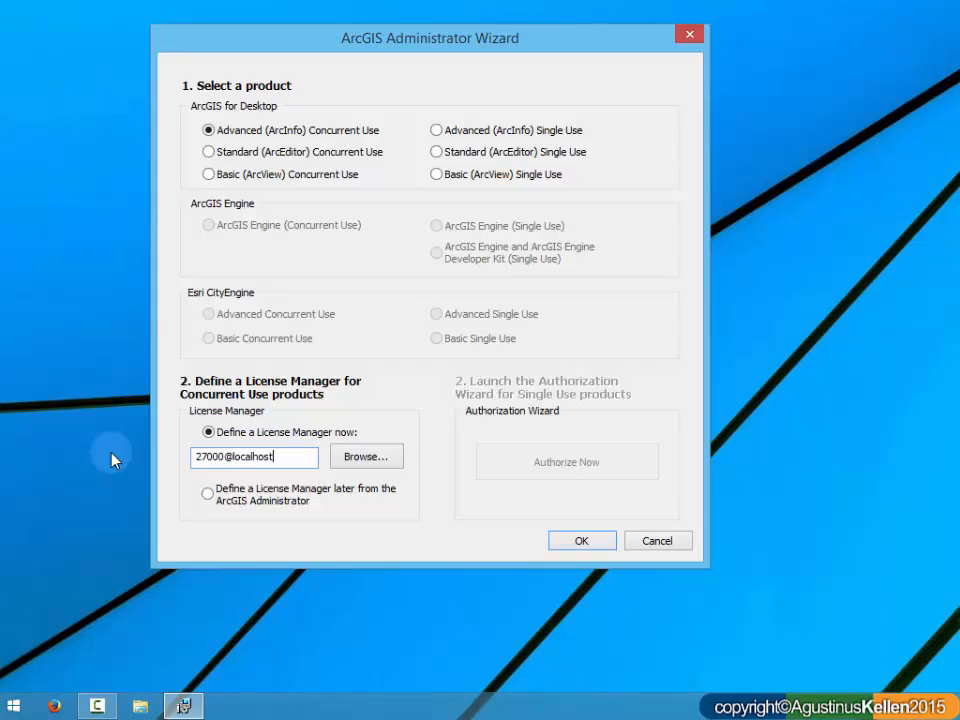
left_click_drag(289, 459, 147, 461)
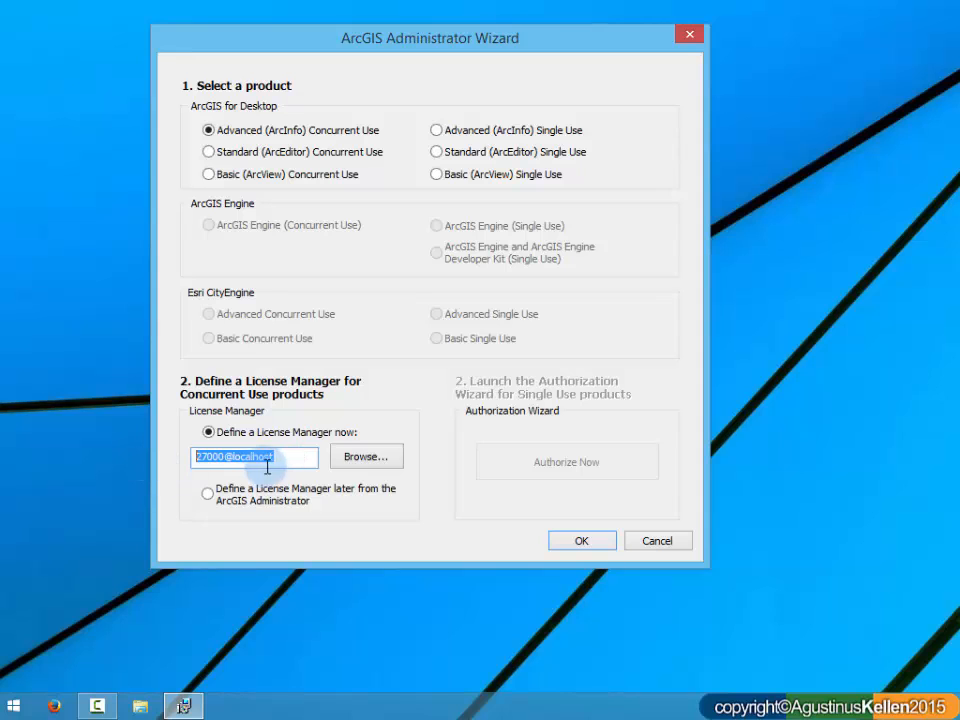
left_click(284, 461)
left_click(591, 539)
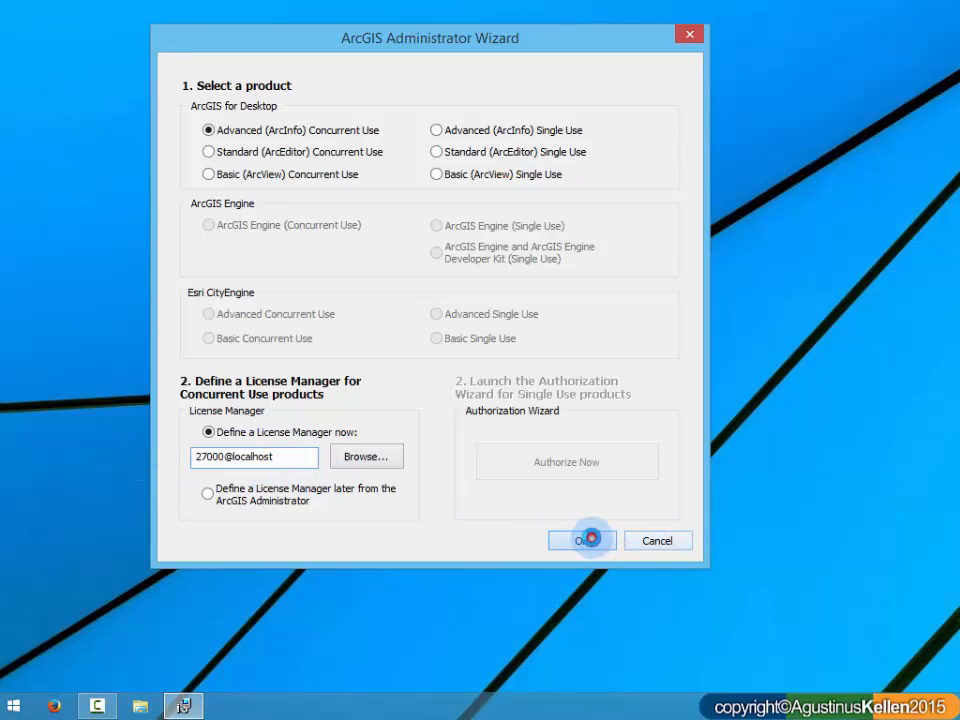
left_click(410, 164)
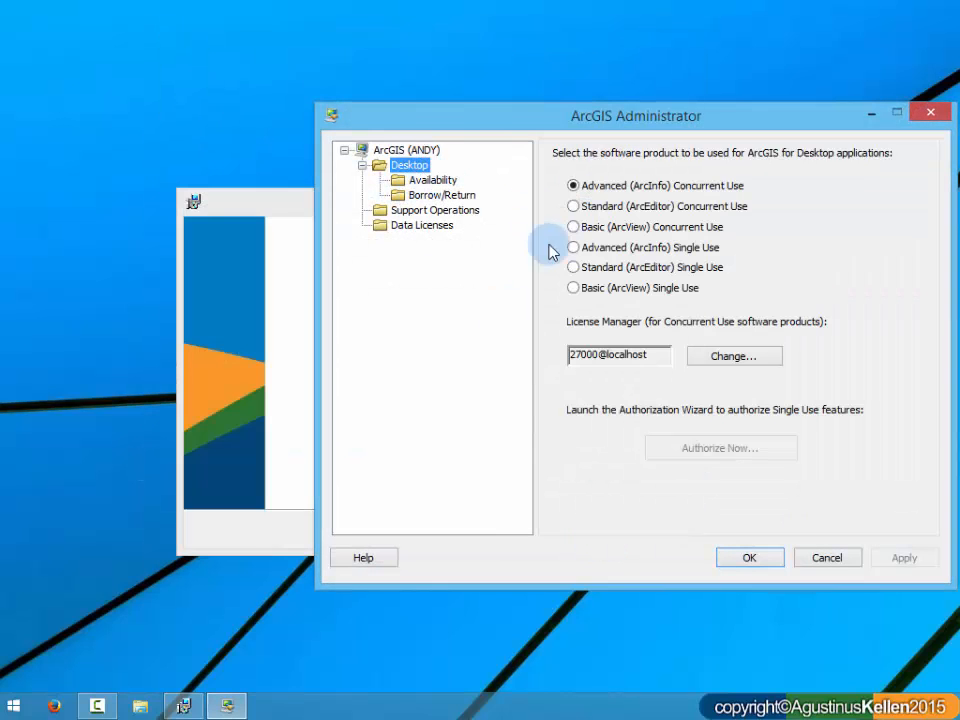
left_click(746, 558)
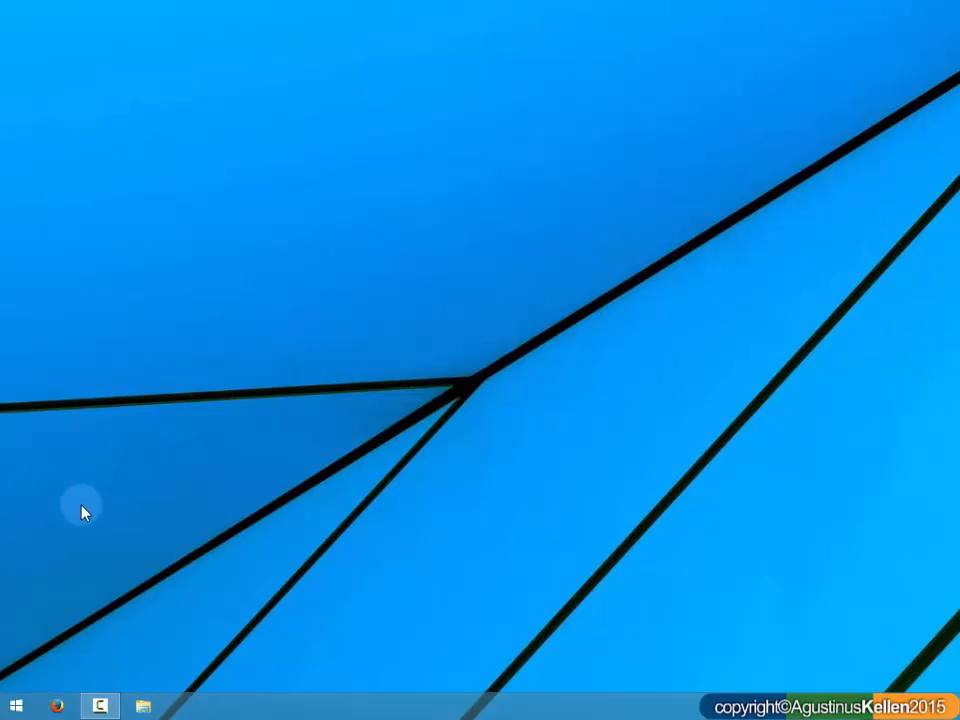
Step: Search the installed apps for "ar" and launch ArcMap 10.2.2
left_click(16, 706)
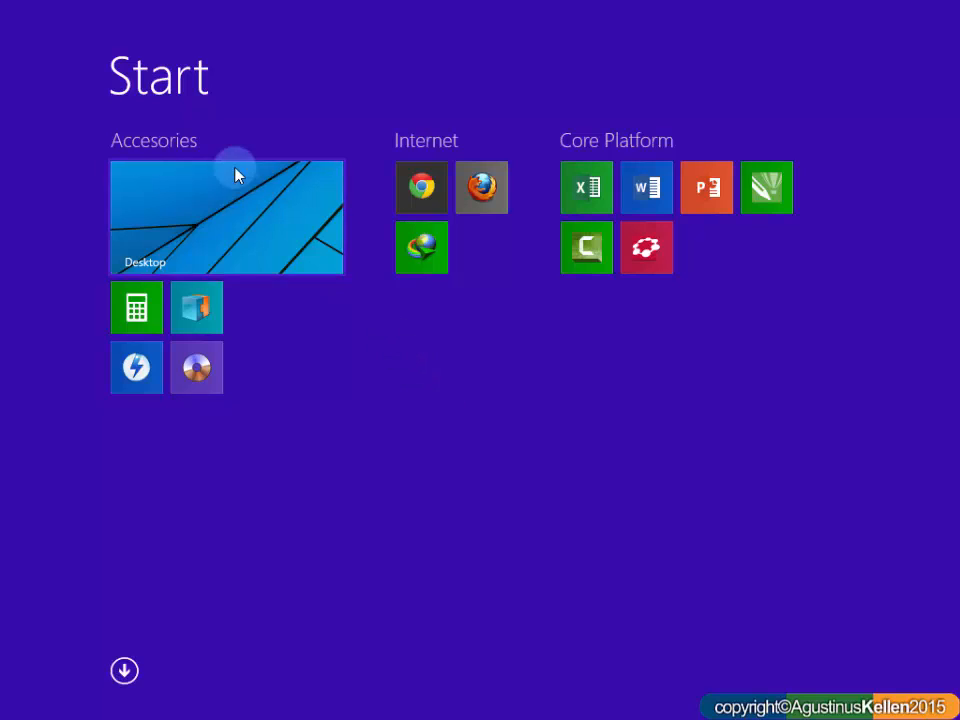
left_click(123, 672)
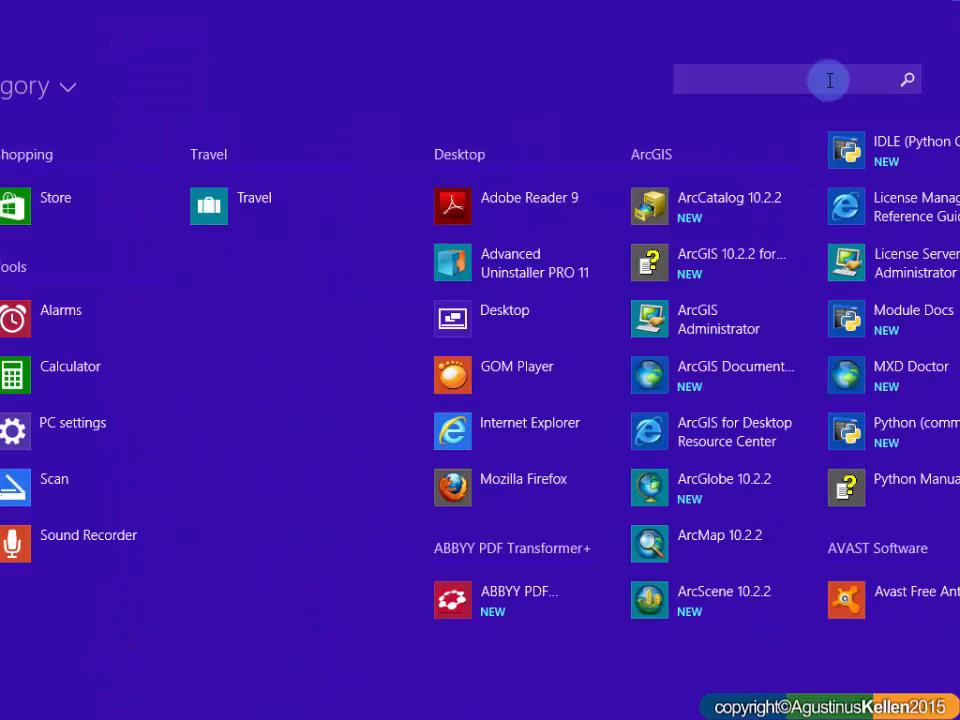
left_click(771, 78)
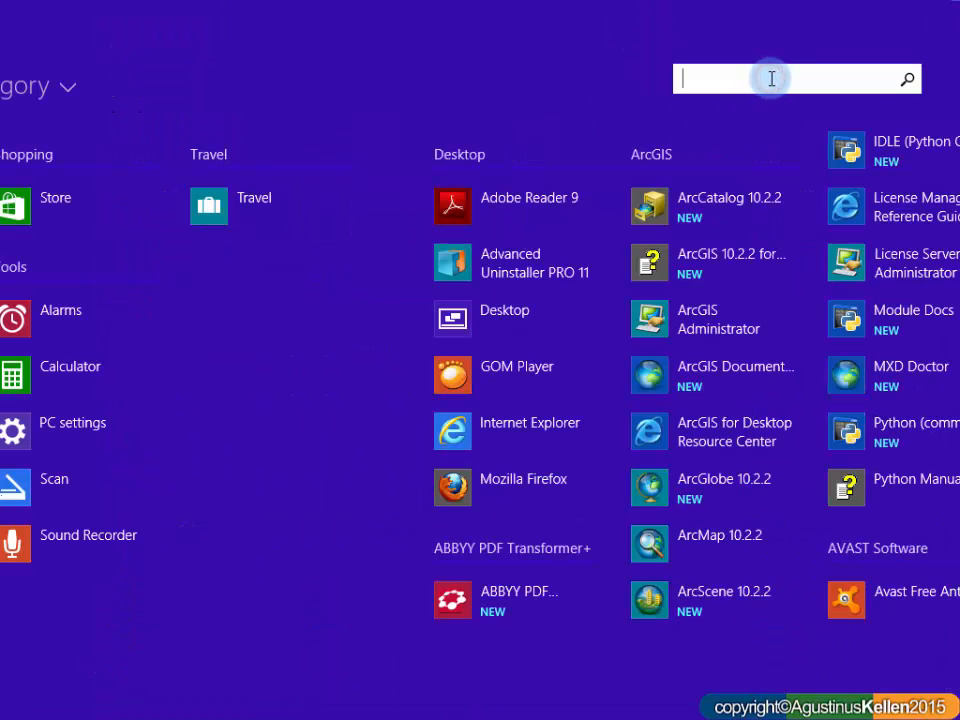
type("ar")
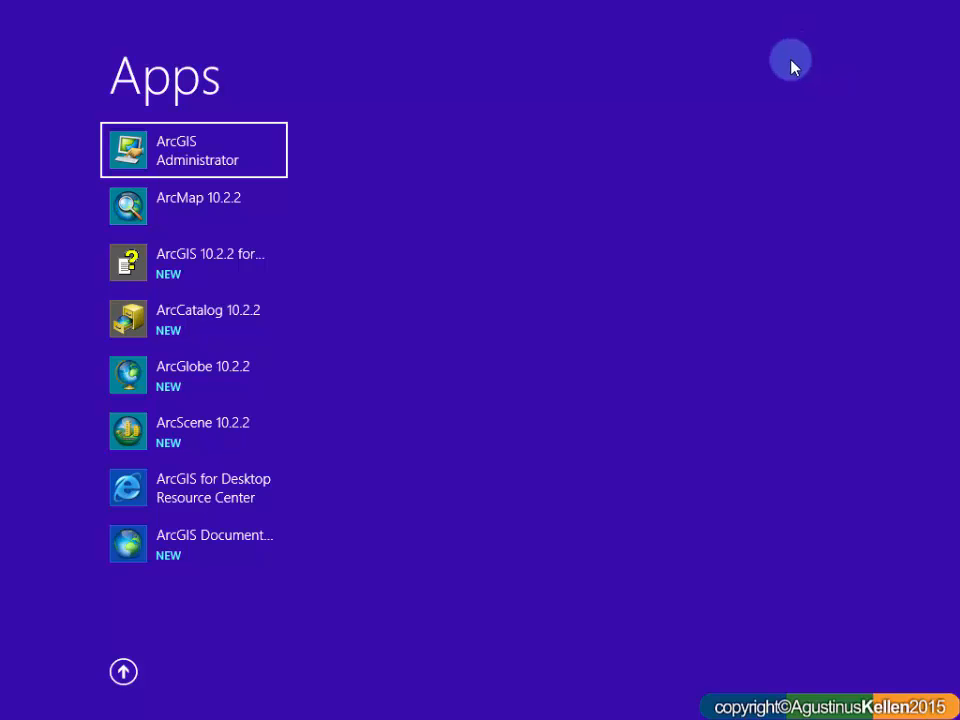
left_click(207, 213)
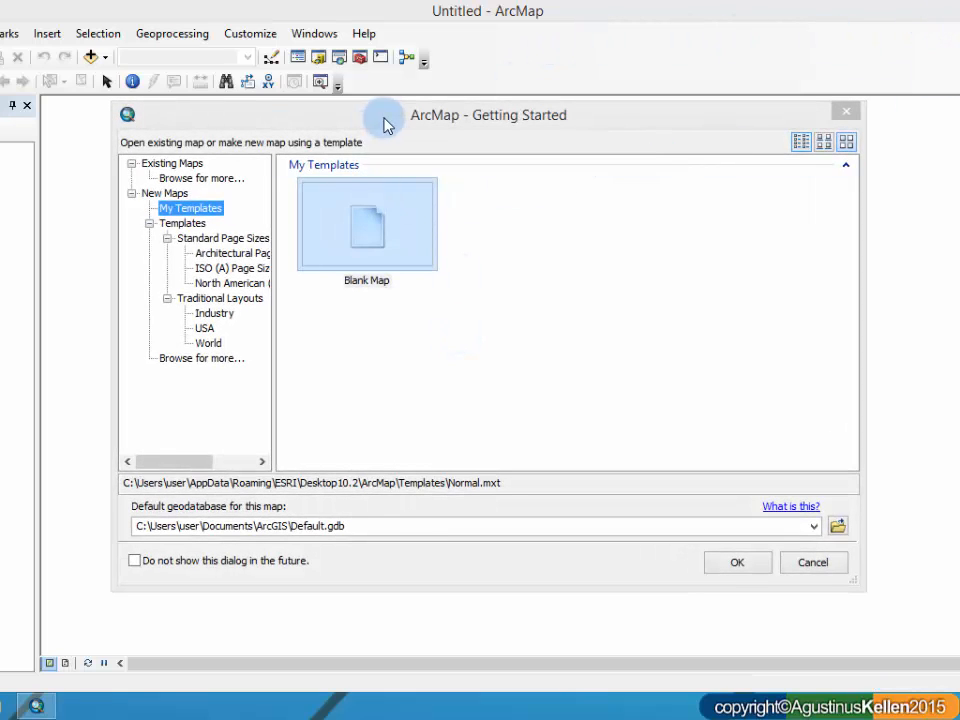
Step: Create a new map from the Blank Map template in the ArcMap Getting Started dialog
left_click_drag(386, 122, 450, 117)
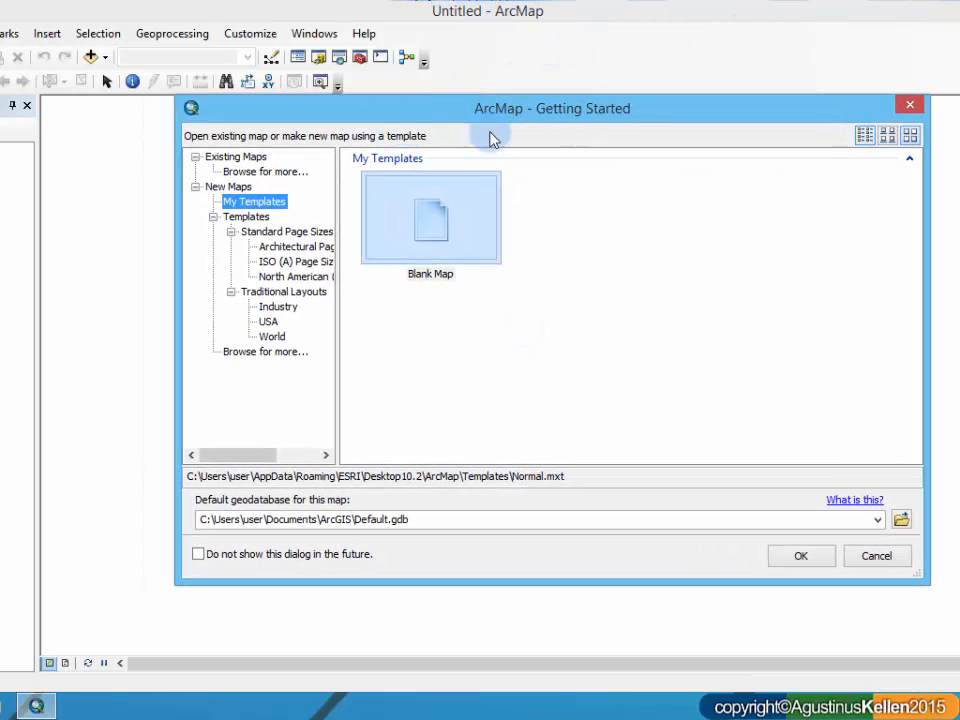
left_click(401, 261)
double_click(463, 244)
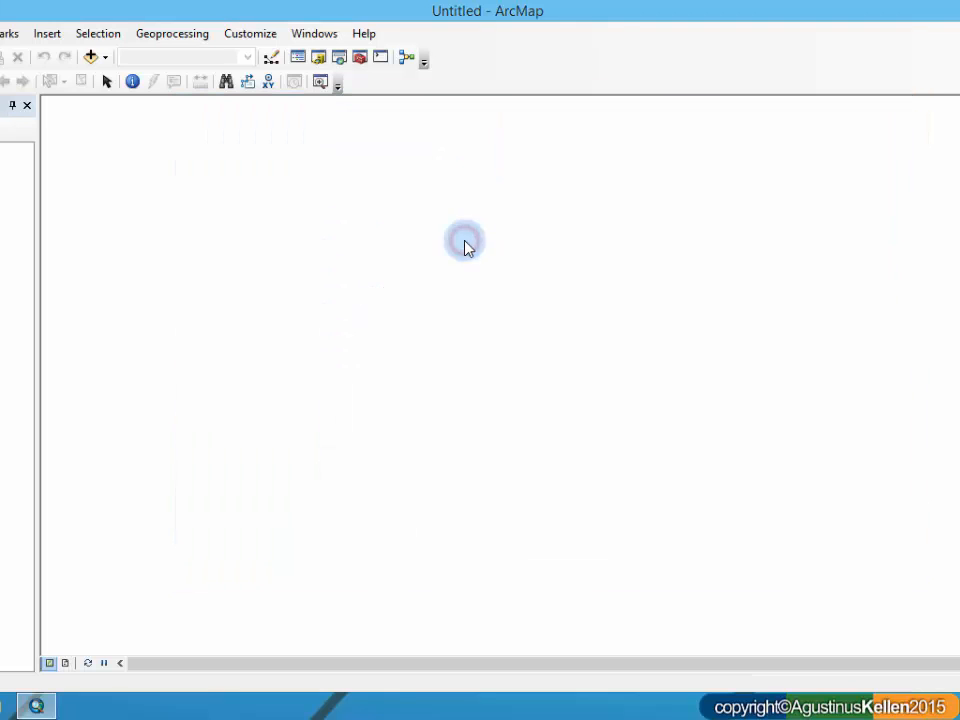
Step: Restore the ArcMap window from full screen, reposition it and stretch it down to the taskbar
left_click(936, 11)
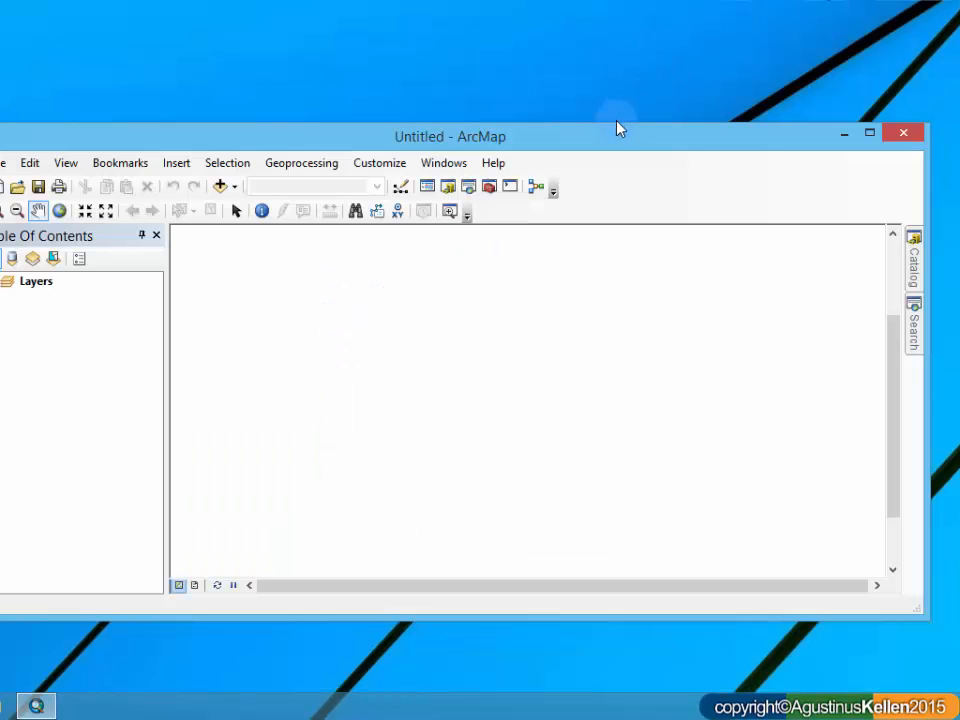
left_click_drag(619, 138, 647, 32)
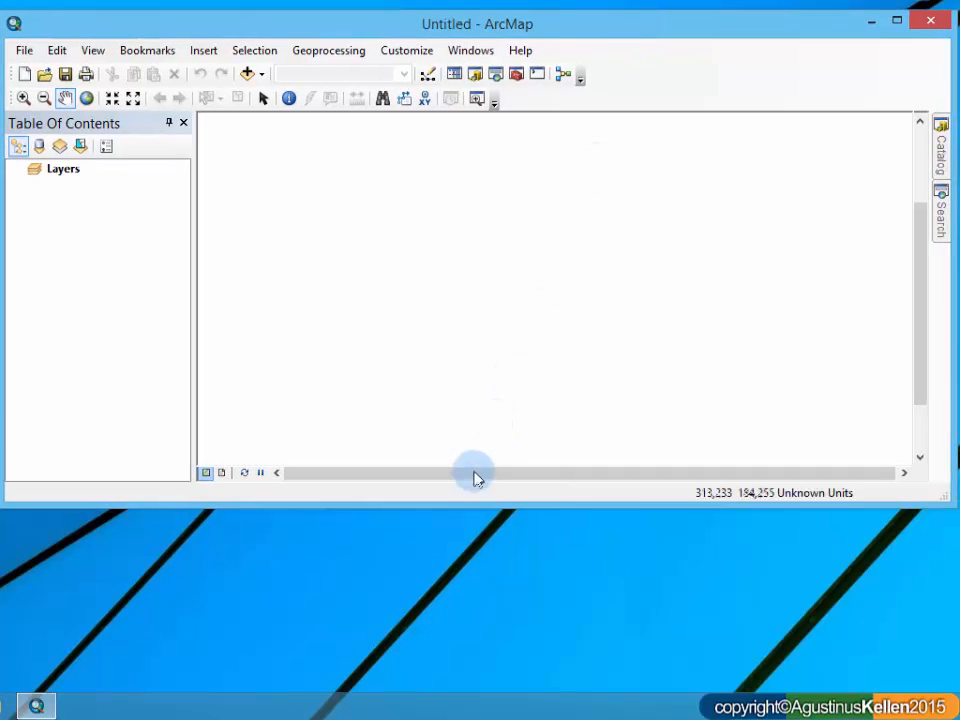
left_click_drag(471, 500, 447, 715)
left_click(465, 208)
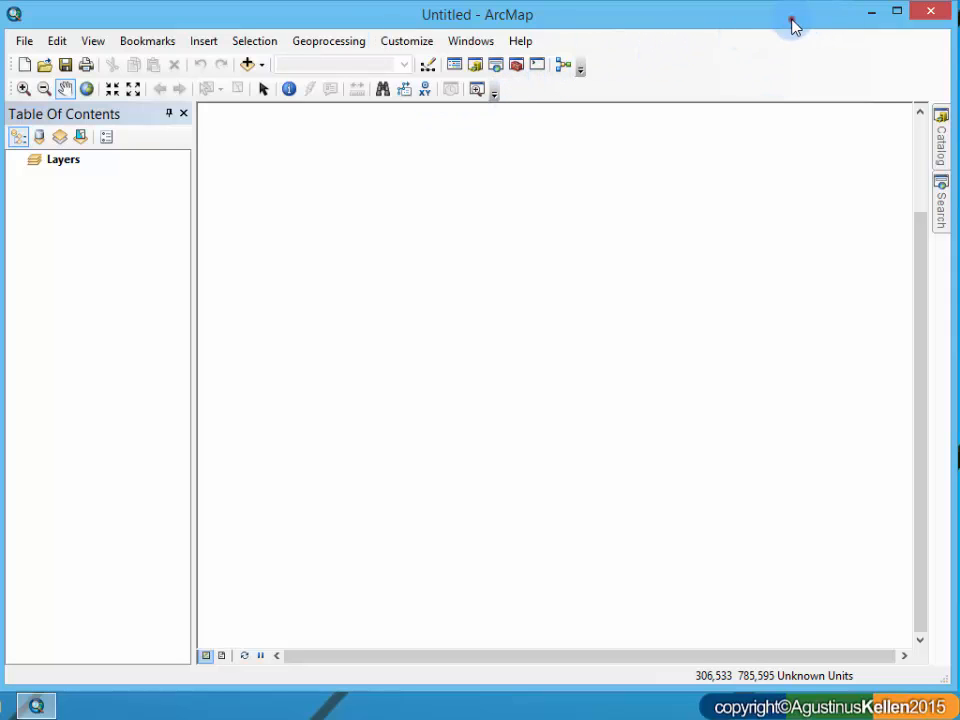
left_click_drag(793, 26, 795, 24)
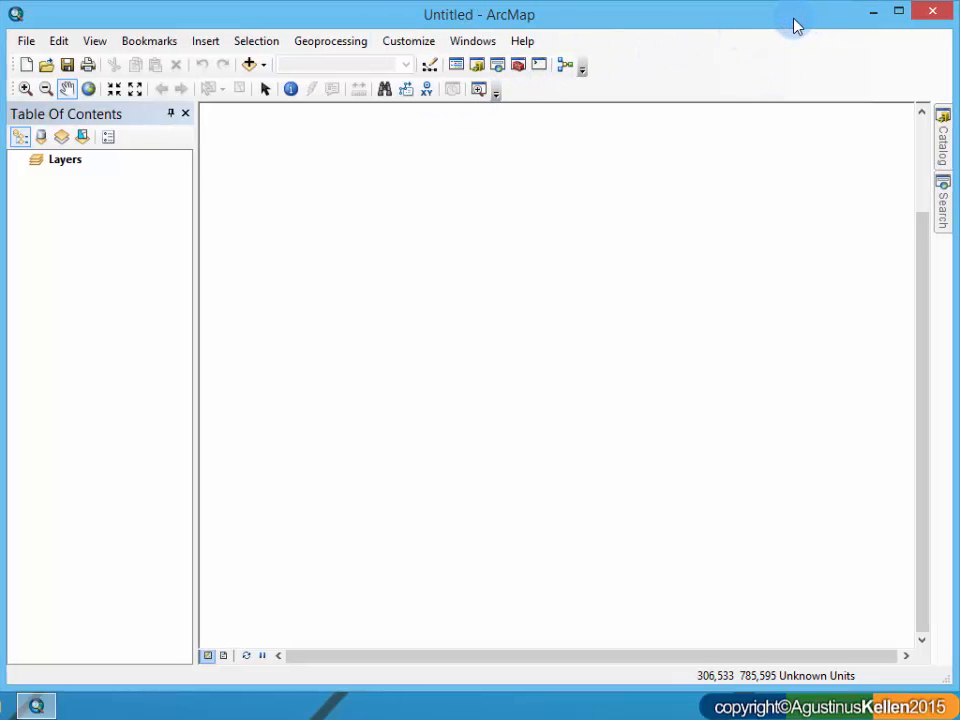